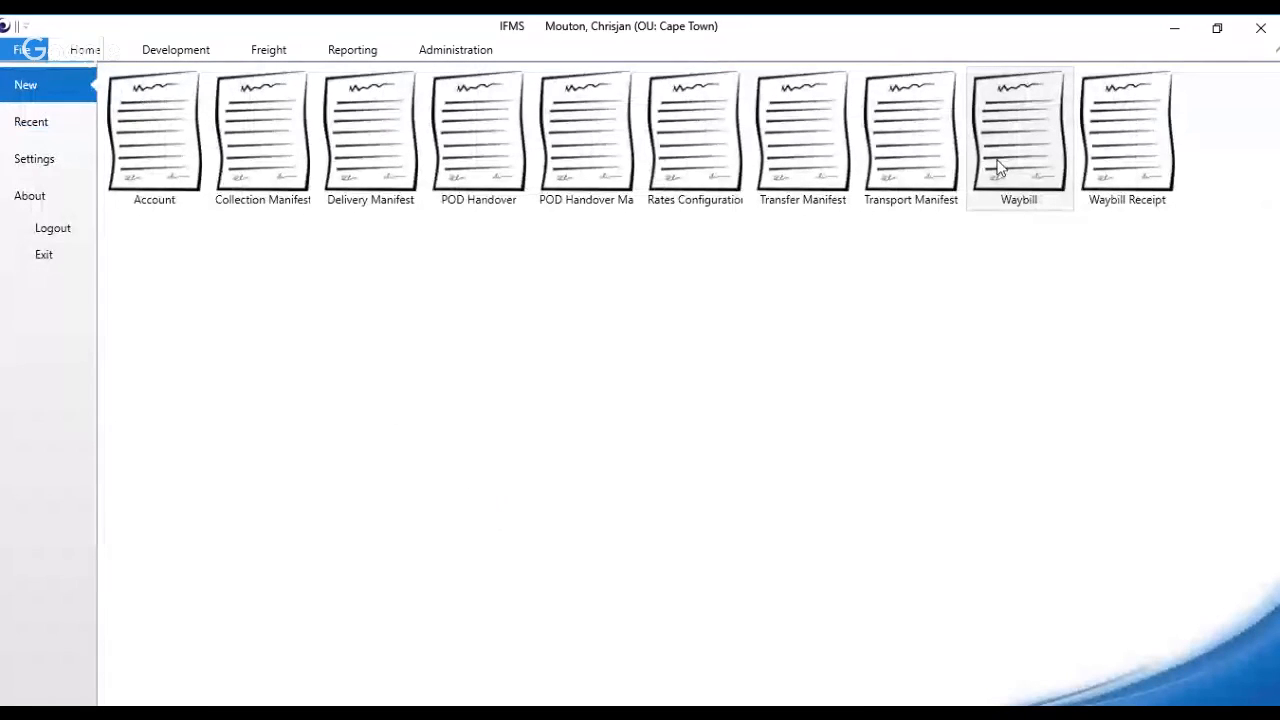
Step: Create a new waybill and set its document number to TN15485
left_click(1018, 140)
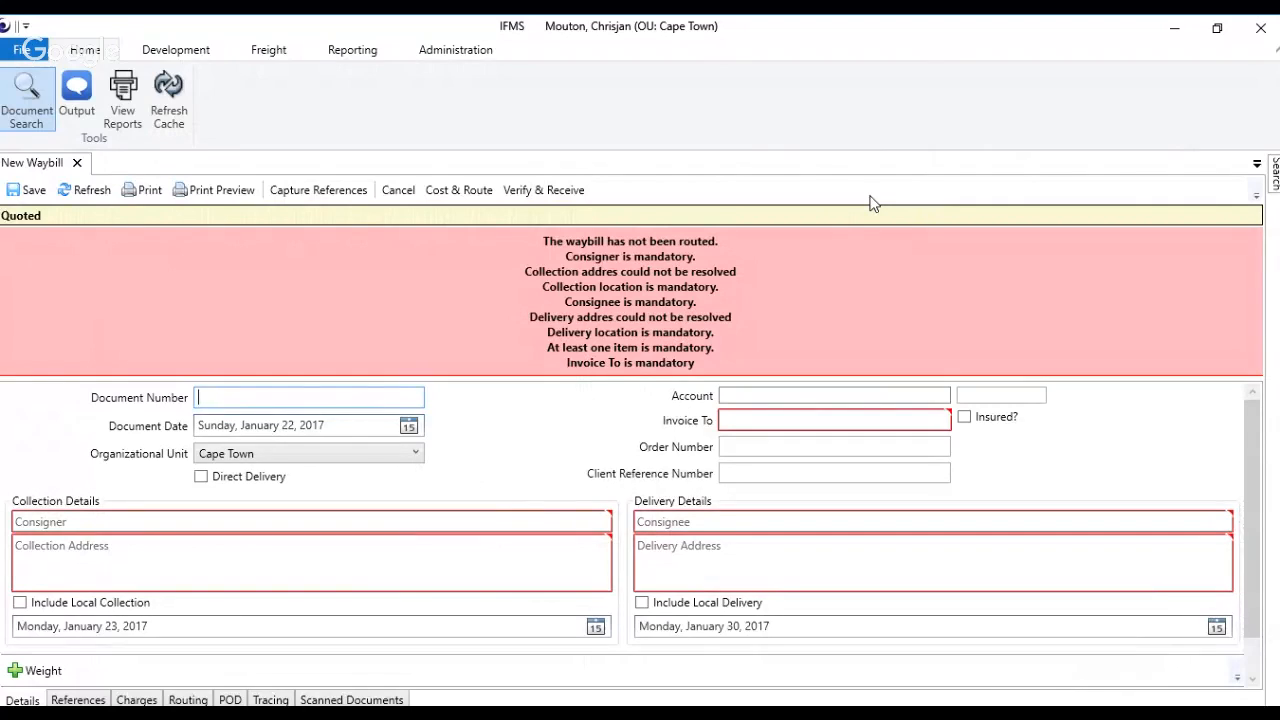
type("TN15485")
Step: Examine the document date and its calendar without choosing another date
left_click(251, 425)
left_click(251, 425)
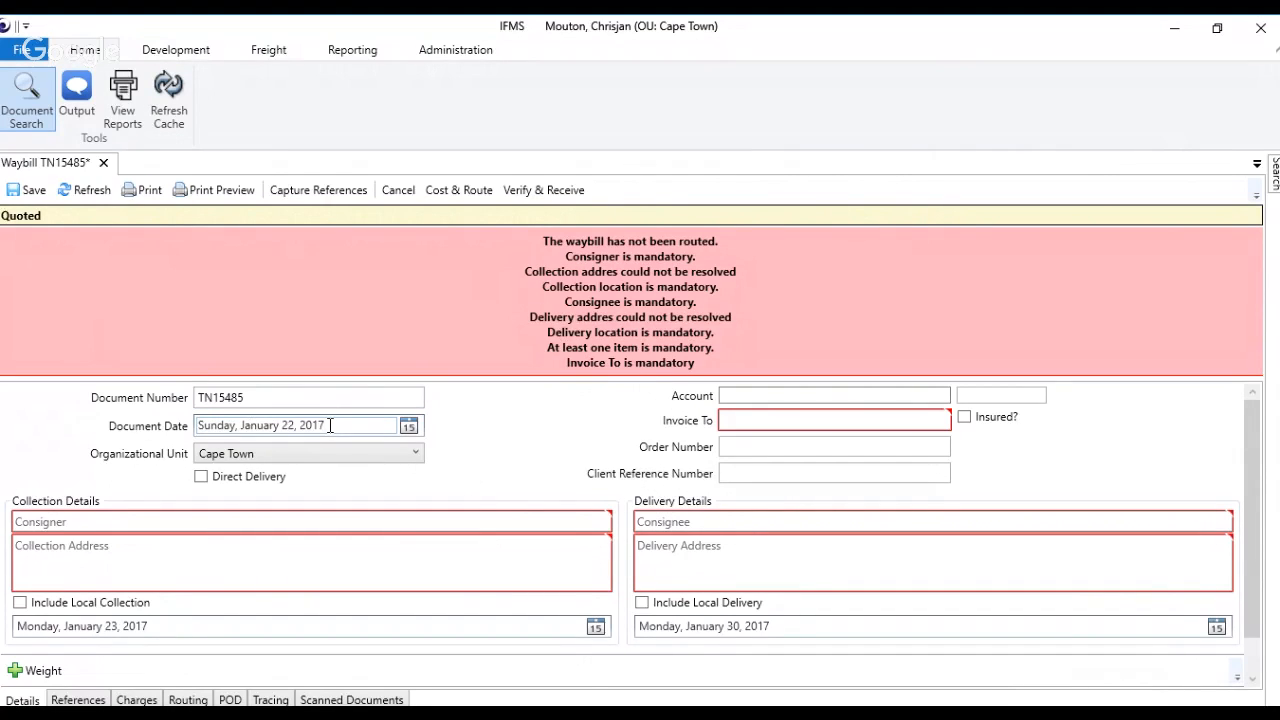
left_click_drag(380, 425, 185, 430)
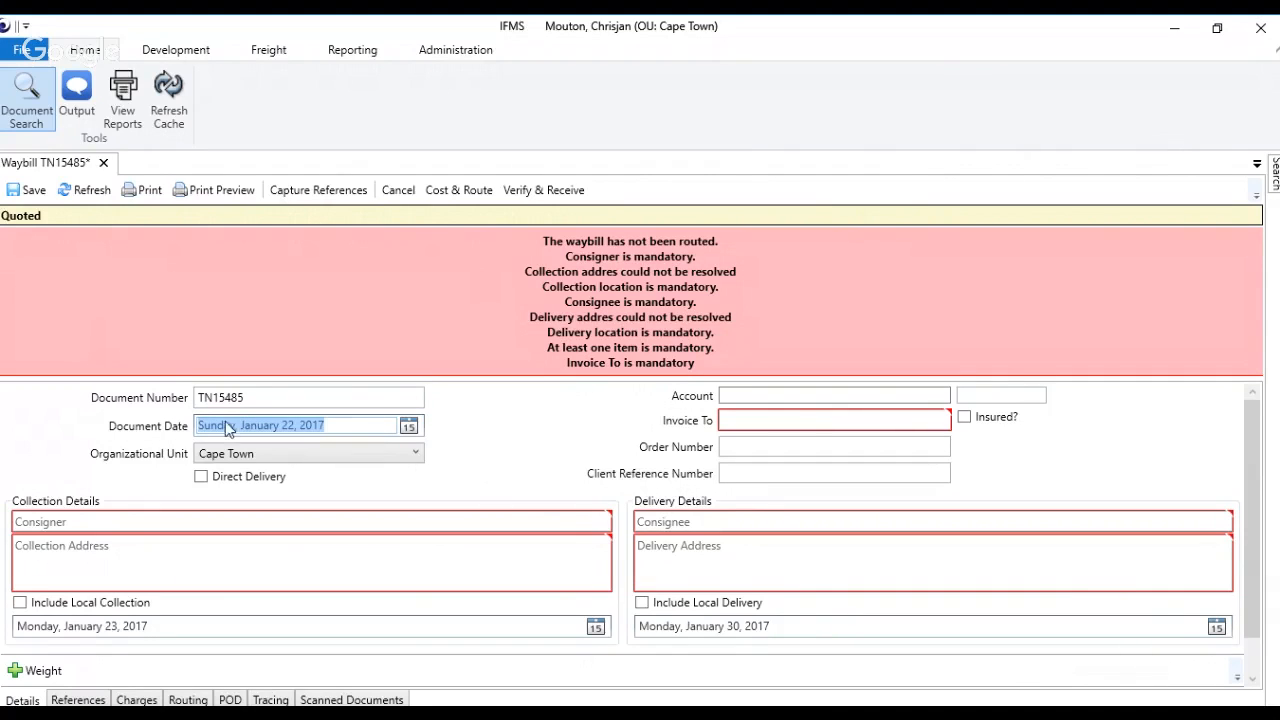
left_click(408, 428)
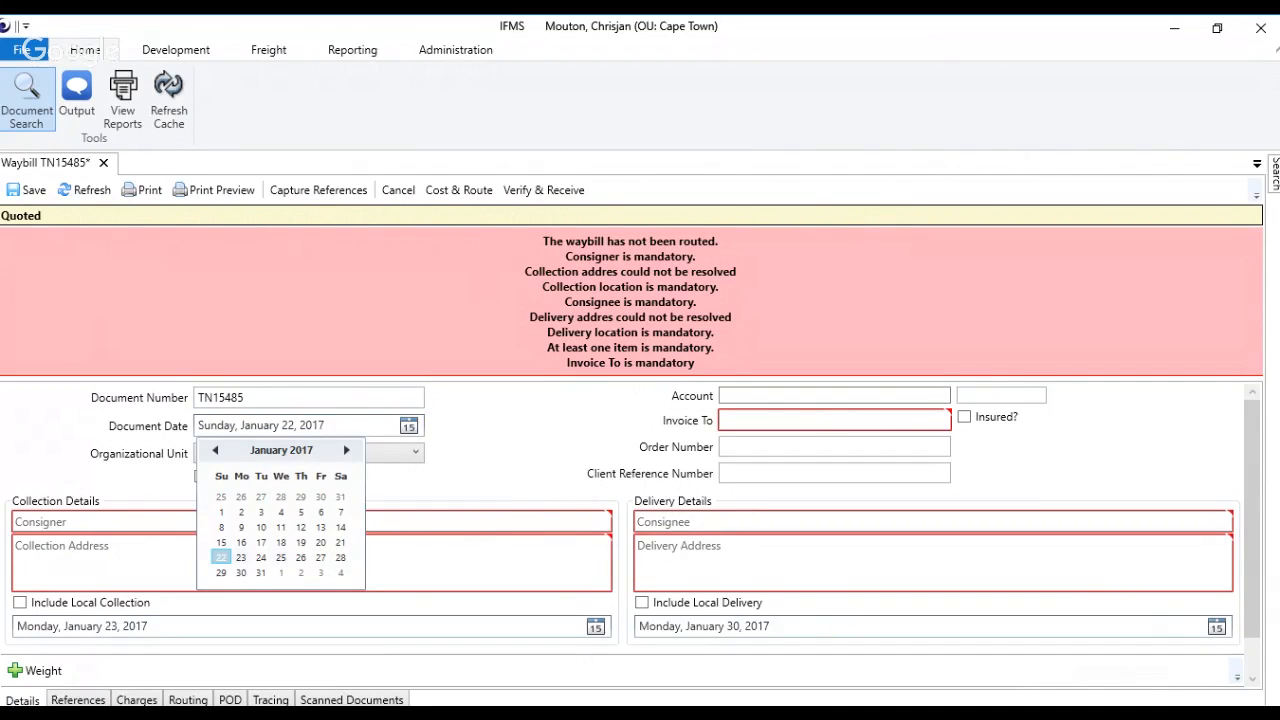
left_click(343, 427)
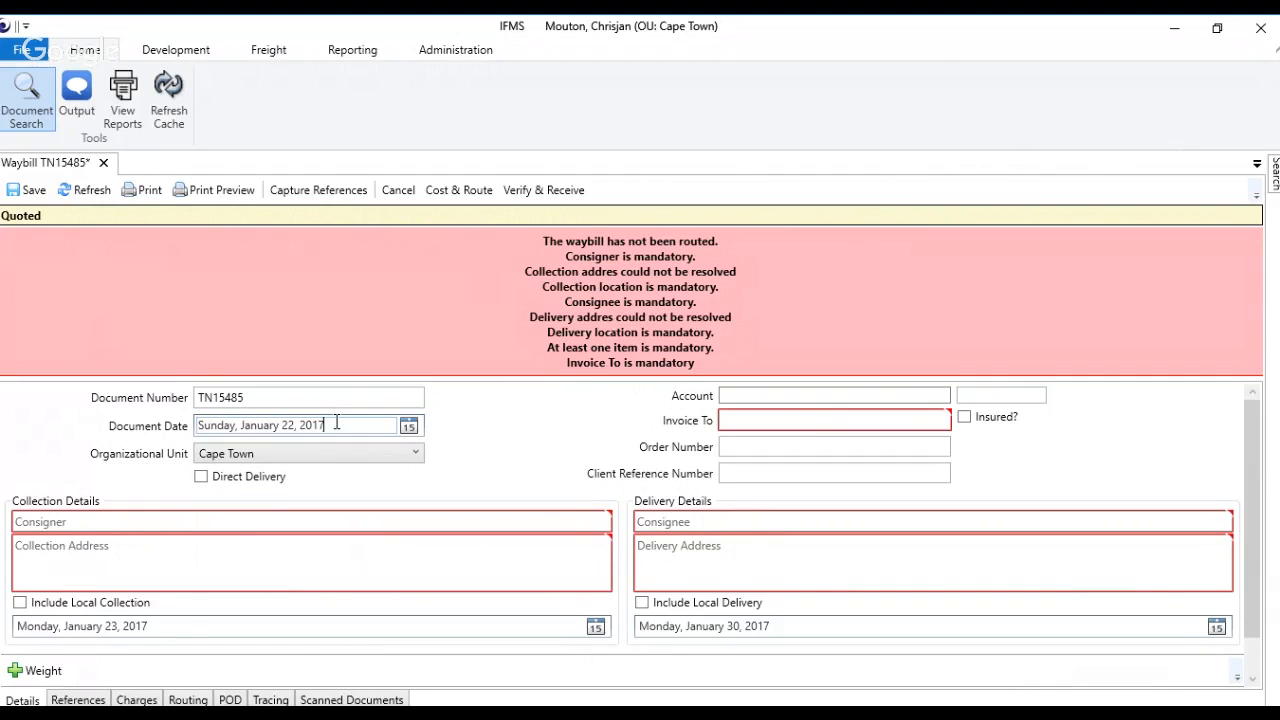
Step: View the organizational unit options, then switch Direct Delivery on and off again
left_click(233, 455)
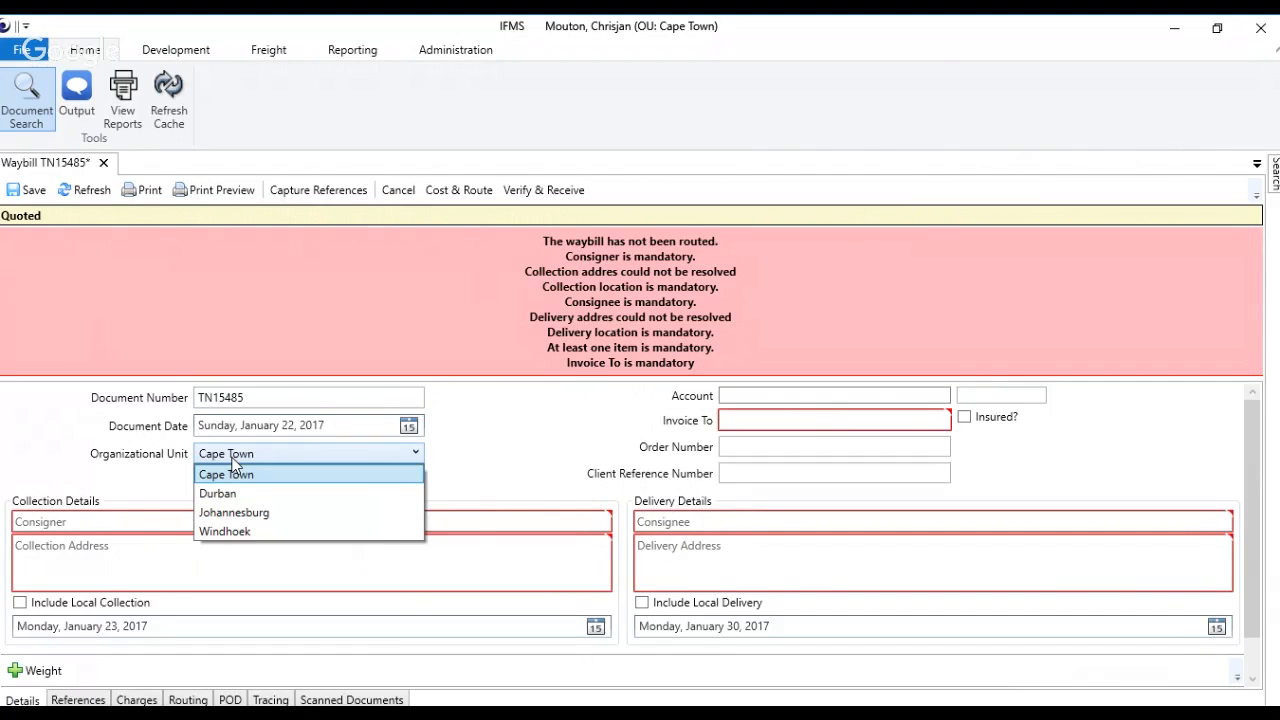
left_click(232, 458)
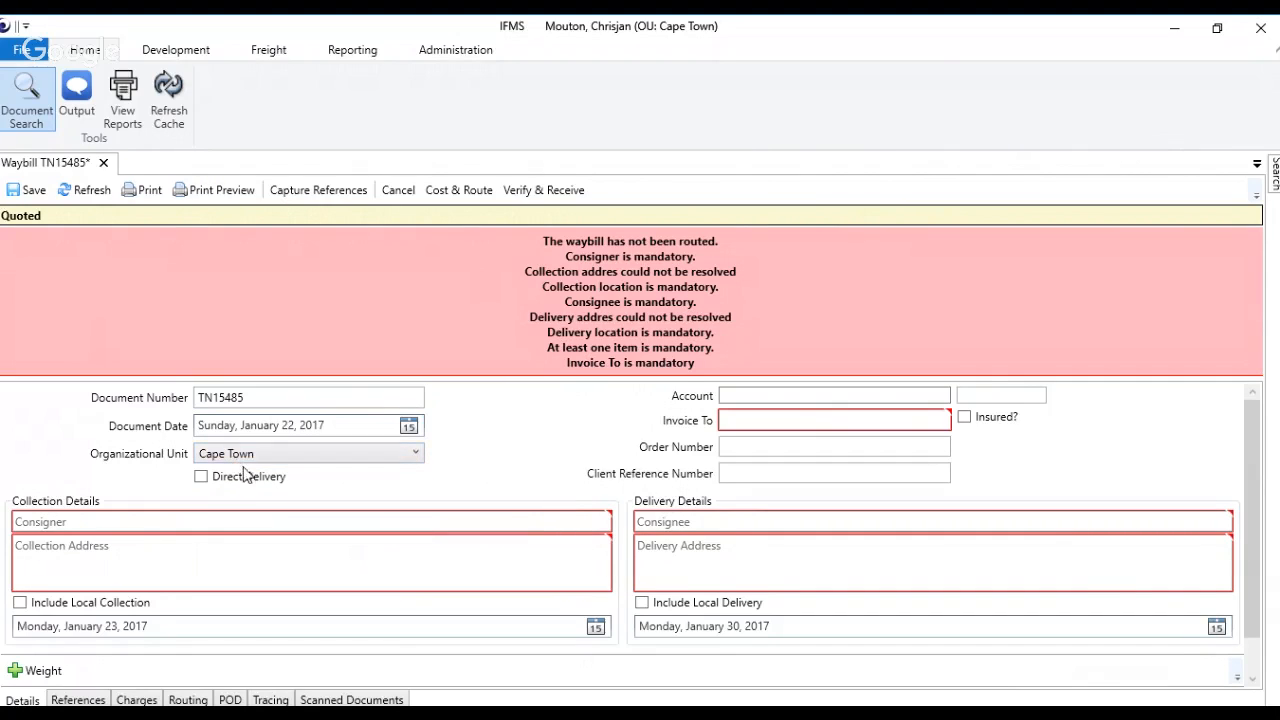
left_click(238, 478)
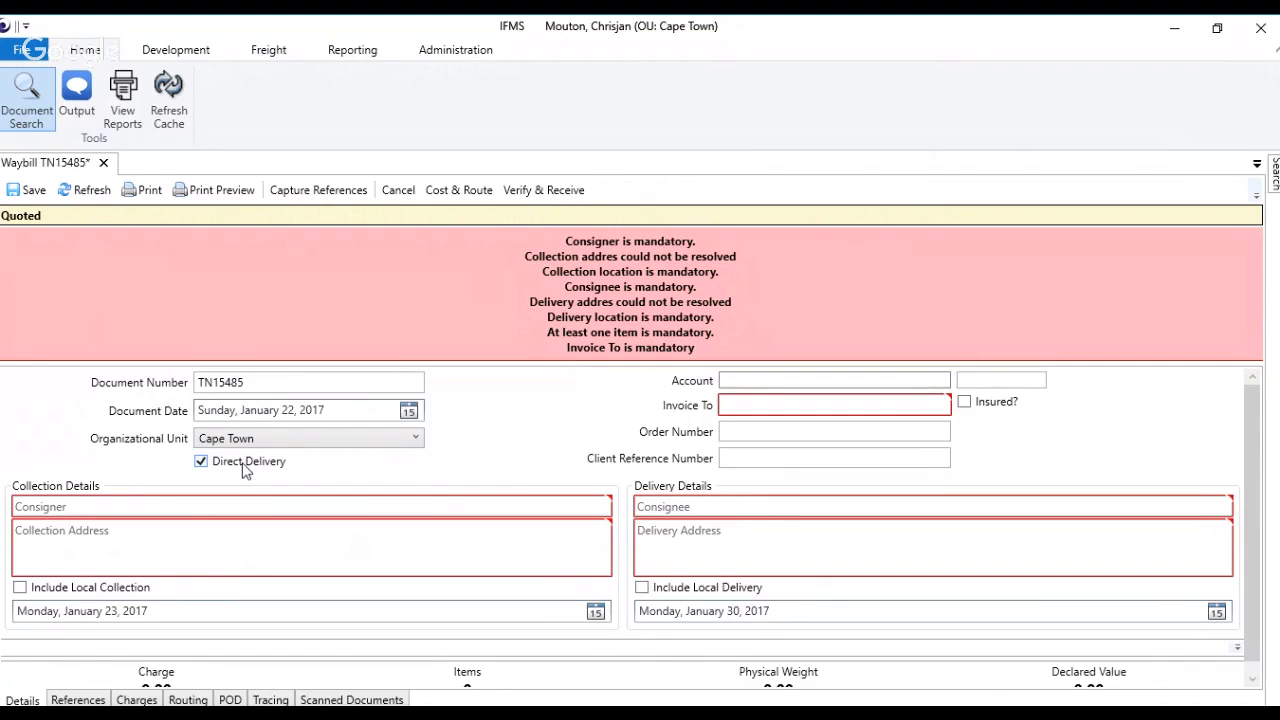
left_click(245, 468)
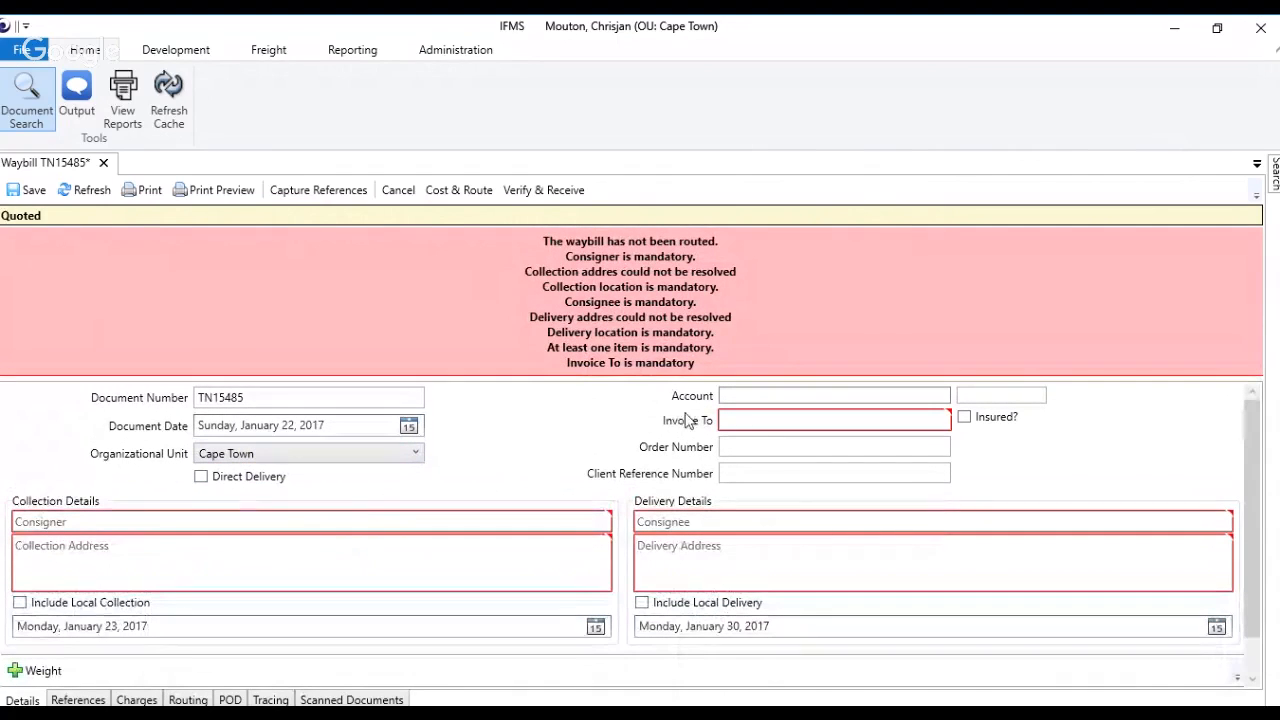
left_click(747, 394)
type("h")
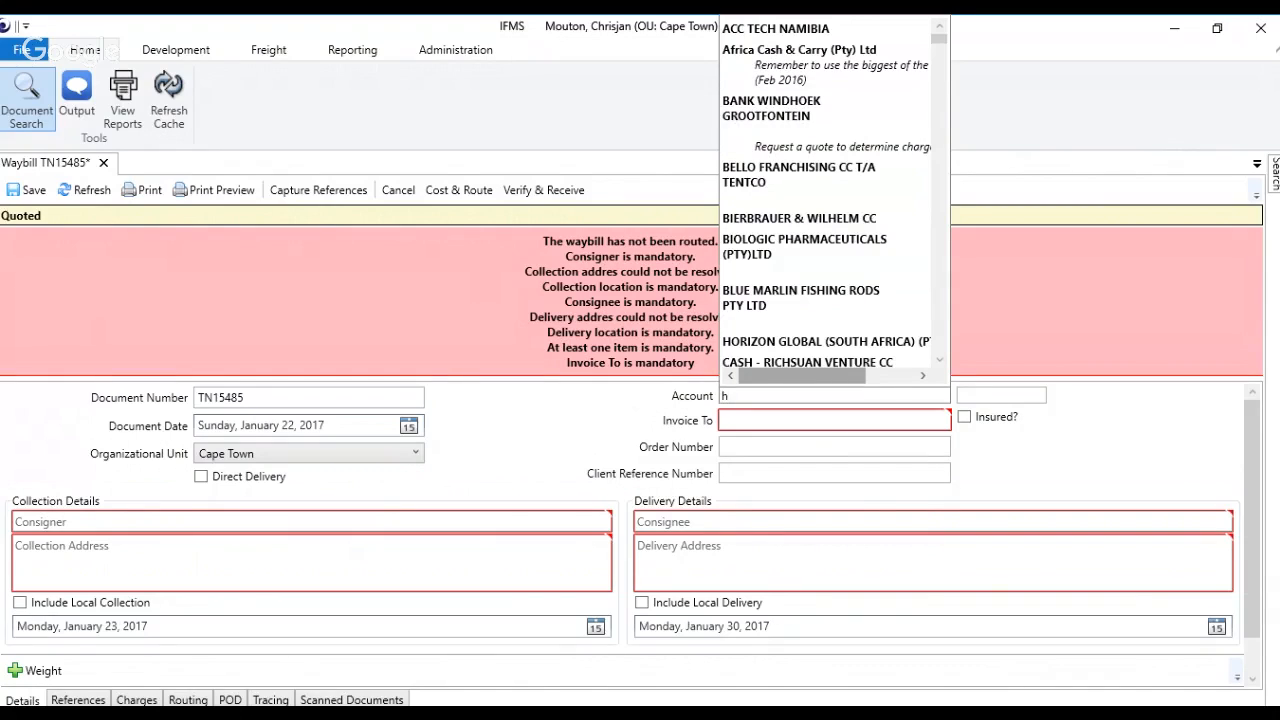
left_click(767, 397)
key("BackSpace")
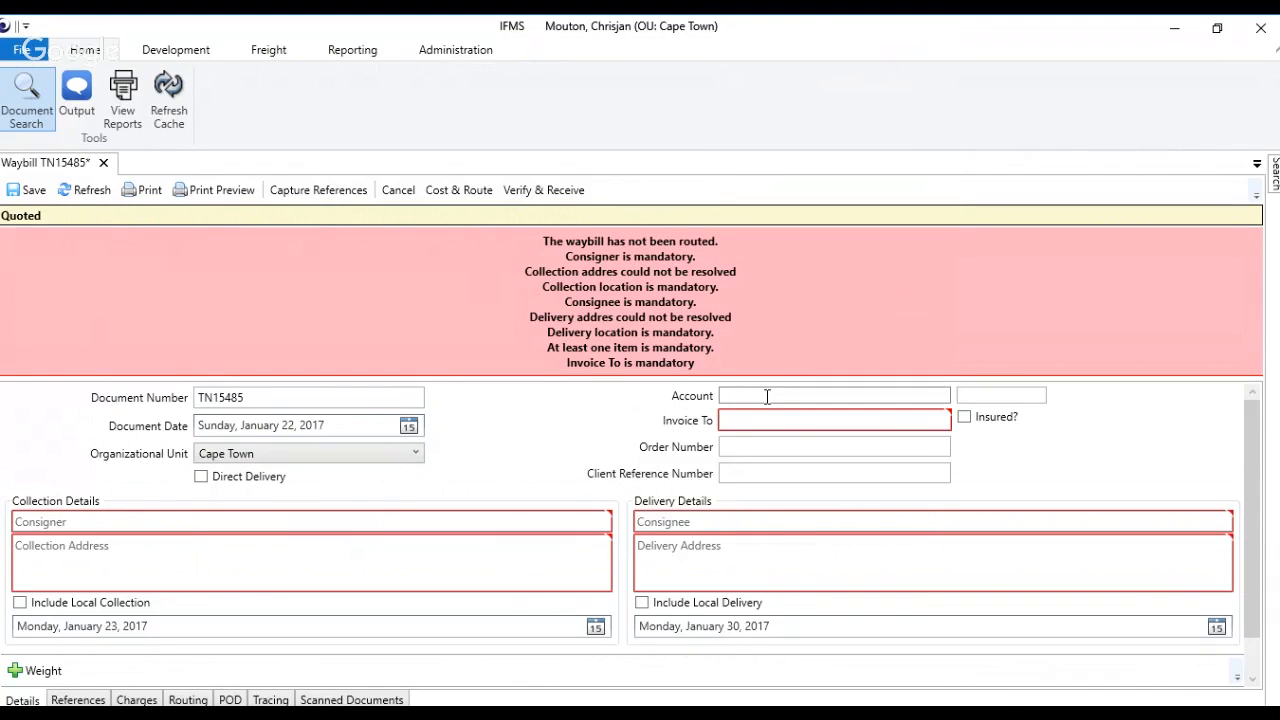
left_click(746, 421)
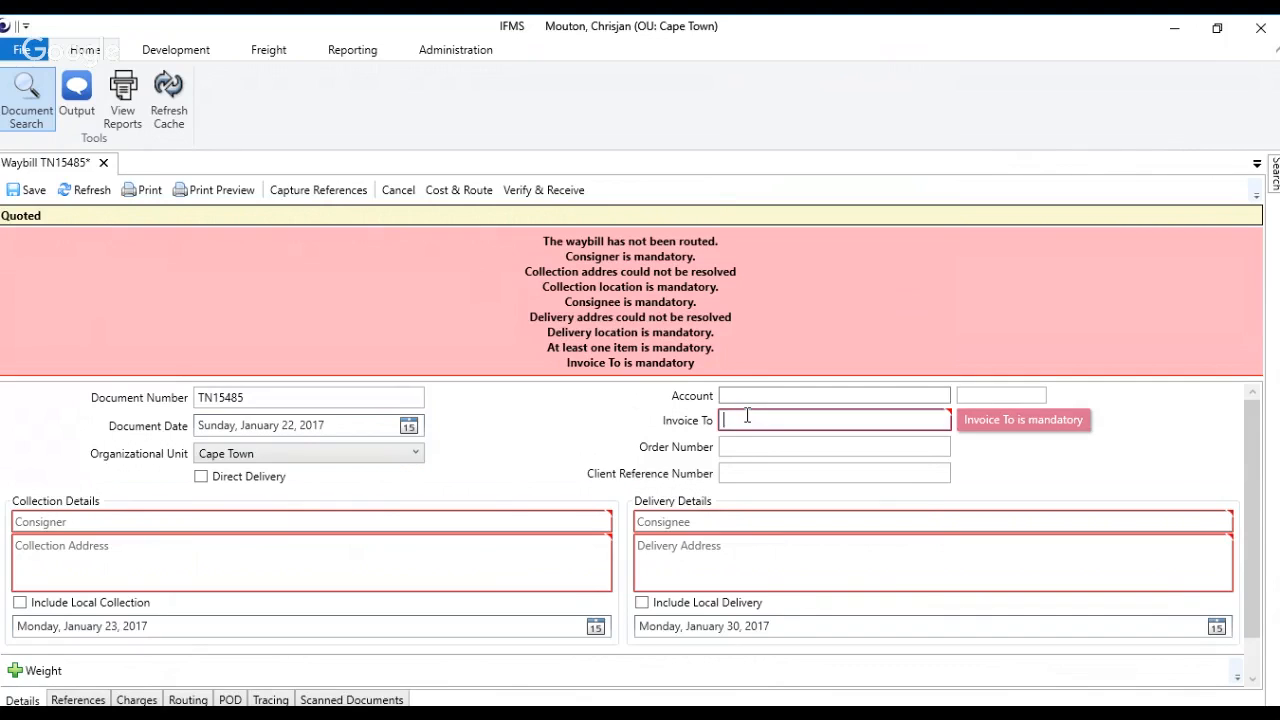
Step: Find the account with "pup" and assign Pupkewitz Inport Export T/A Accesory Fitment Centre to the waybill
left_click(746, 391)
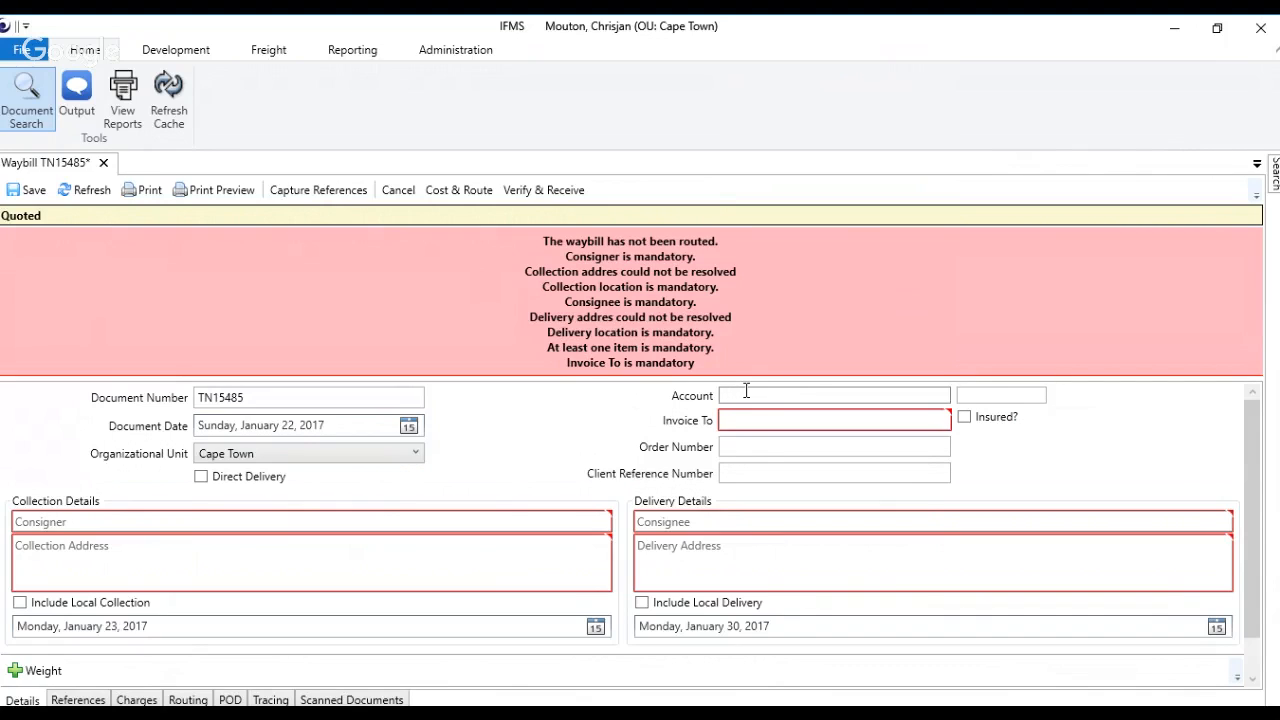
type("pup")
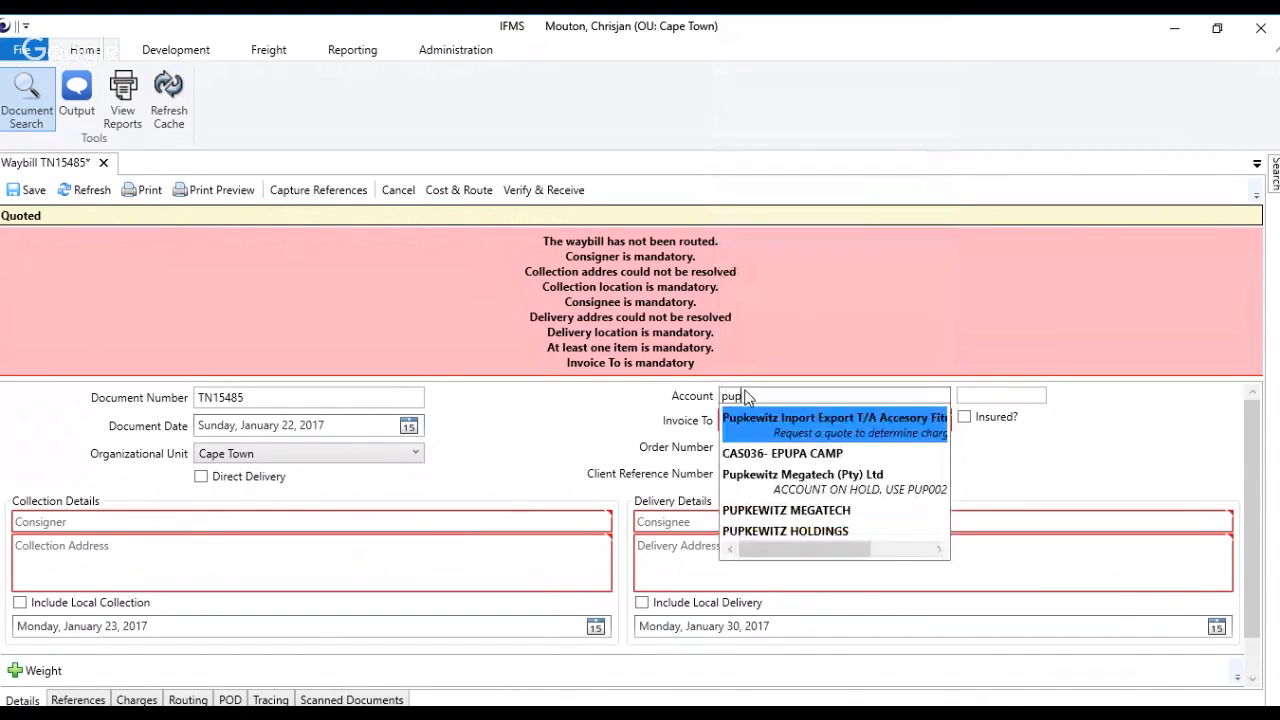
key("Return")
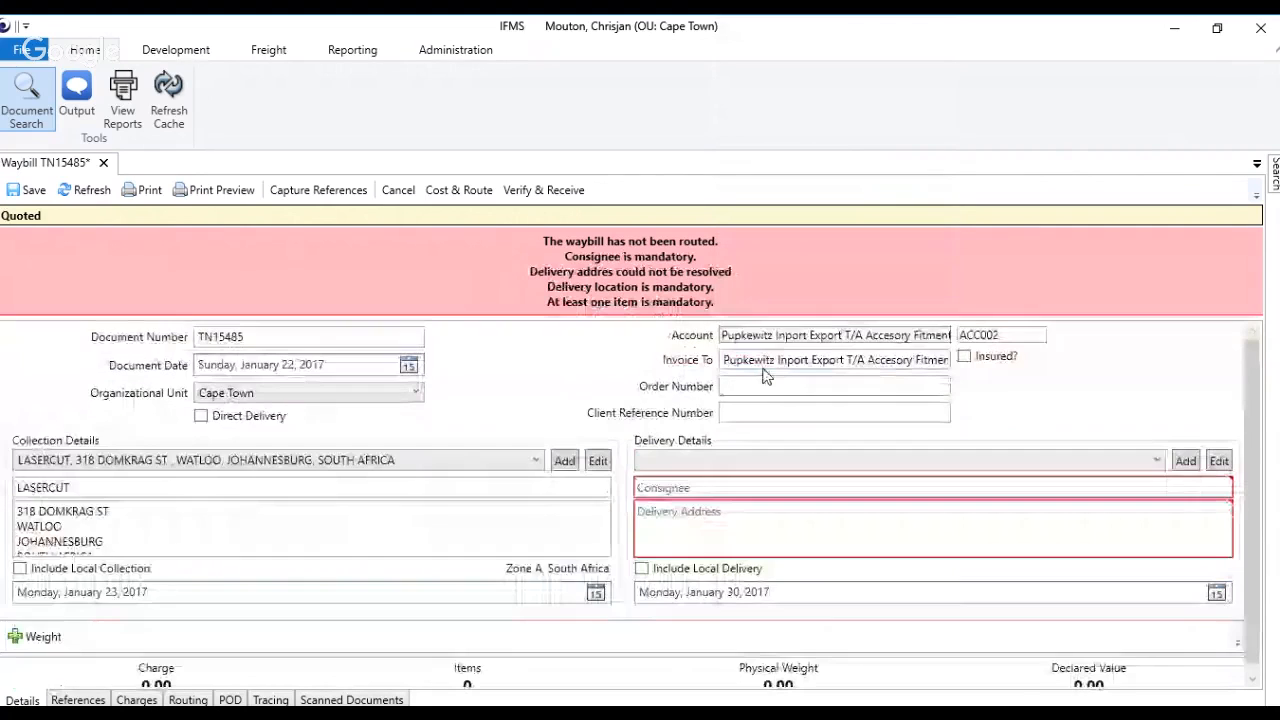
left_click(763, 368)
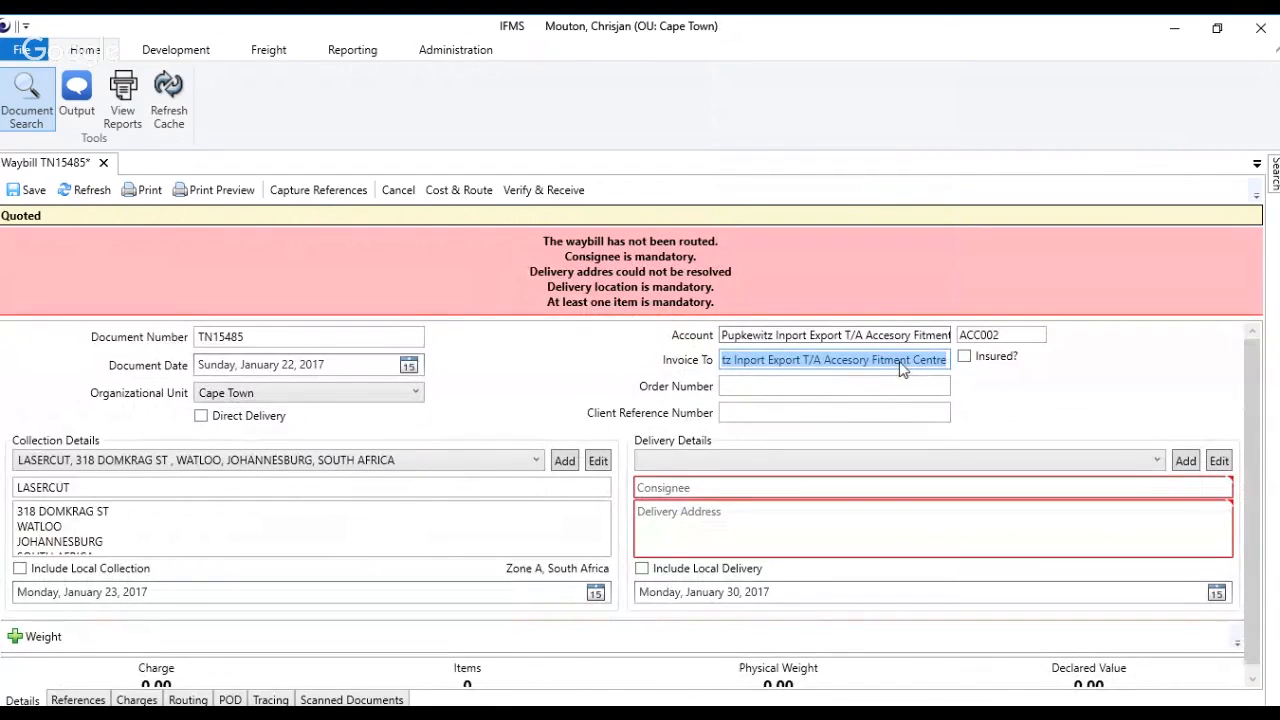
Step: Enter the order number and the client reference number for the waybill
left_click(830, 388)
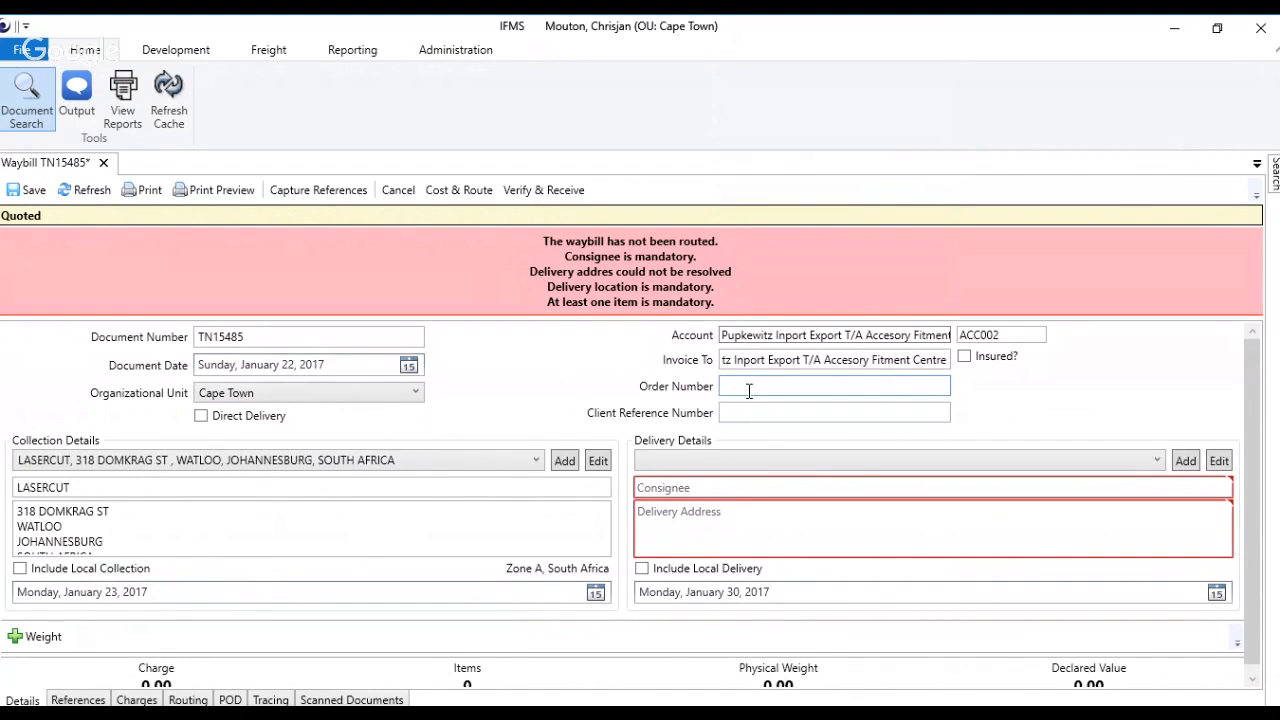
type("REF514")
key("Tab")
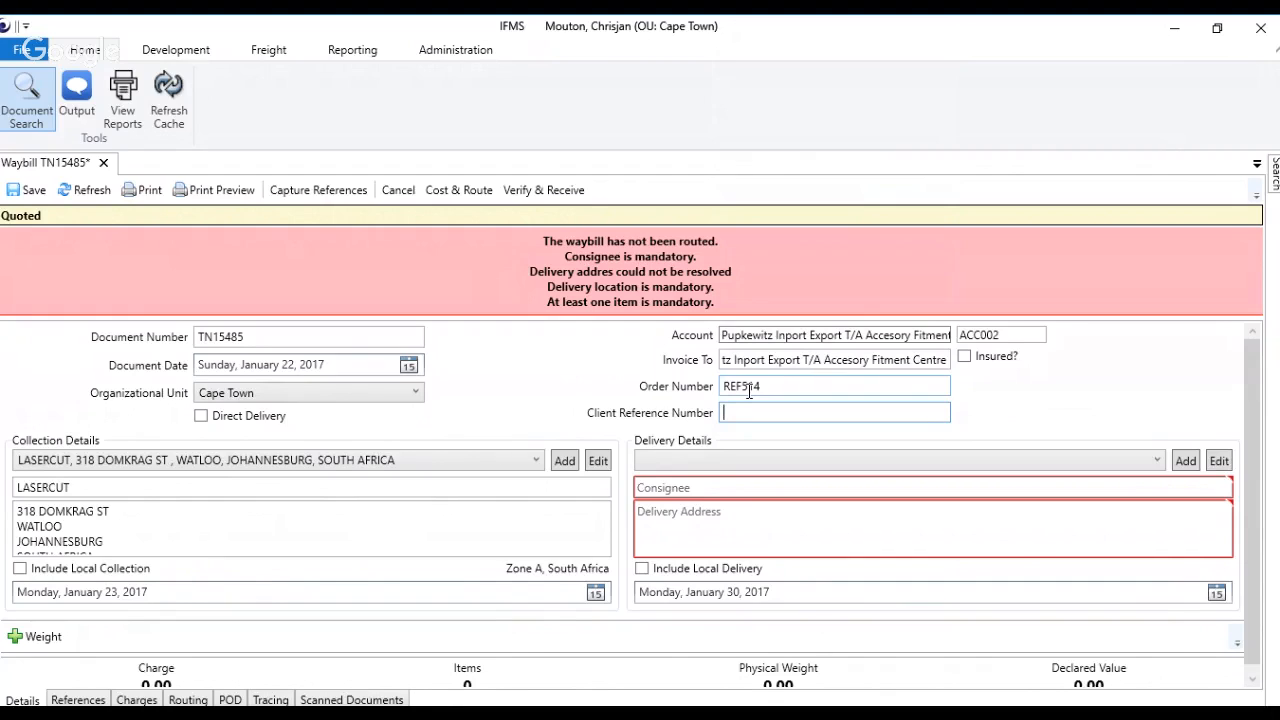
type("UNG1458")
Step: Check the account's saved collection addresses and clear the address text prefilled for Lasercut
left_click(33, 459)
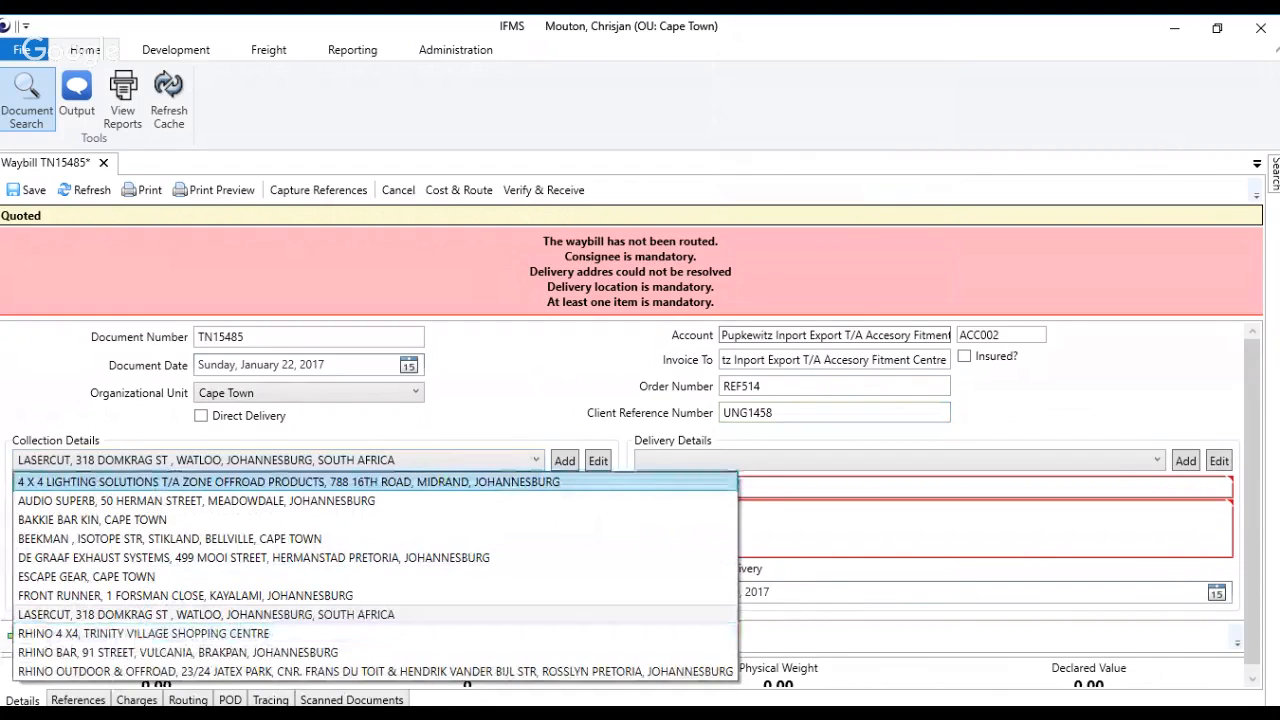
left_click(55, 466)
left_click_drag(17, 511, 122, 544)
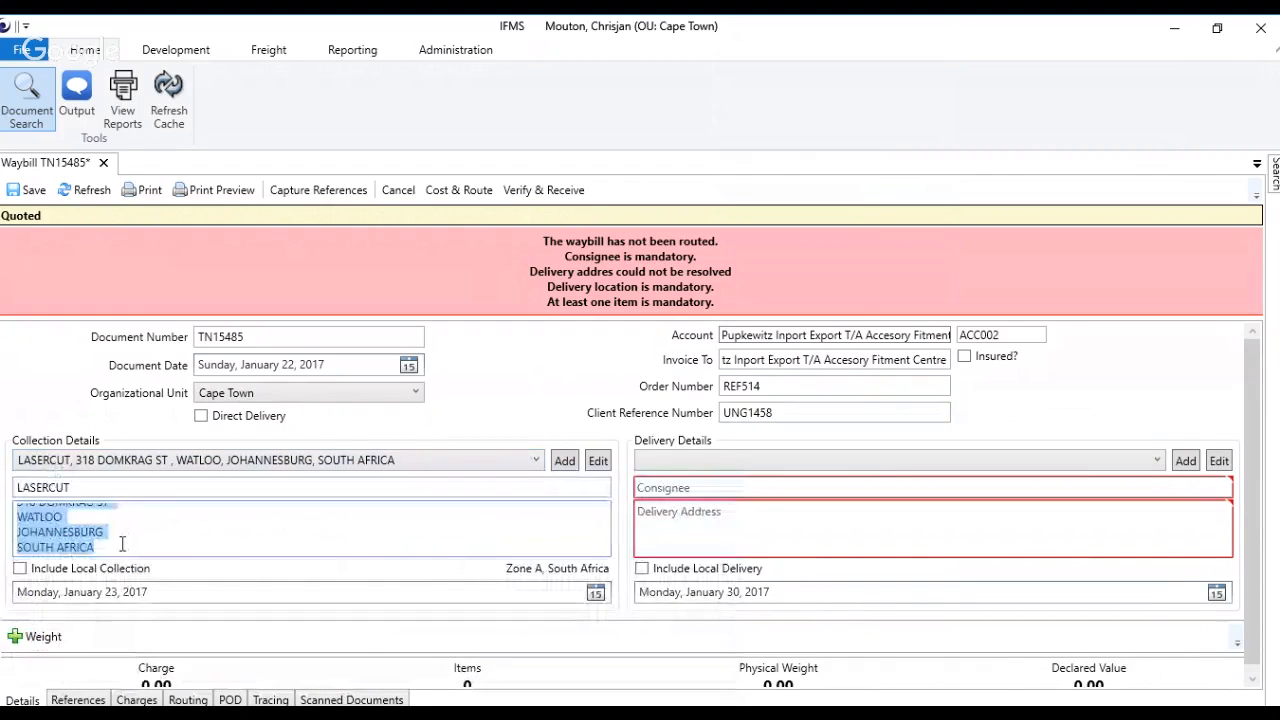
key("Delete")
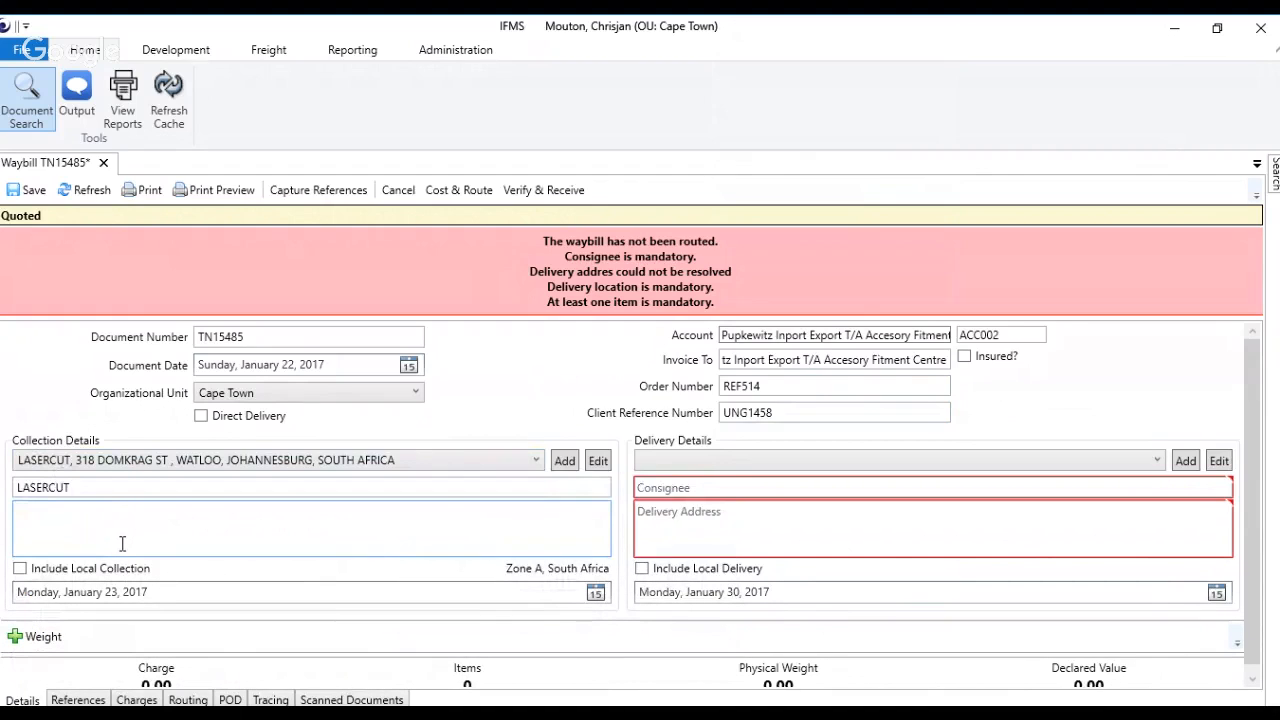
type("H")
key("BackSpace")
Step: Replace the consigner name in the collection details with Routers
left_click(55, 493)
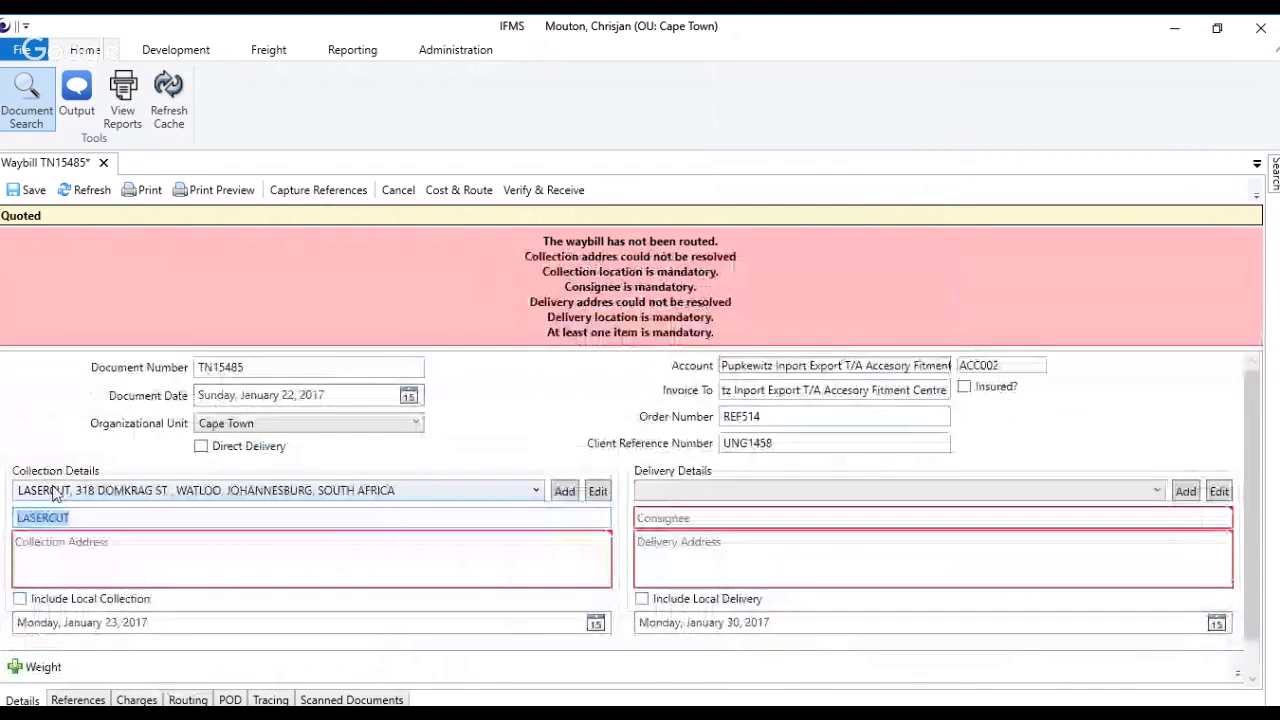
type("Routers")
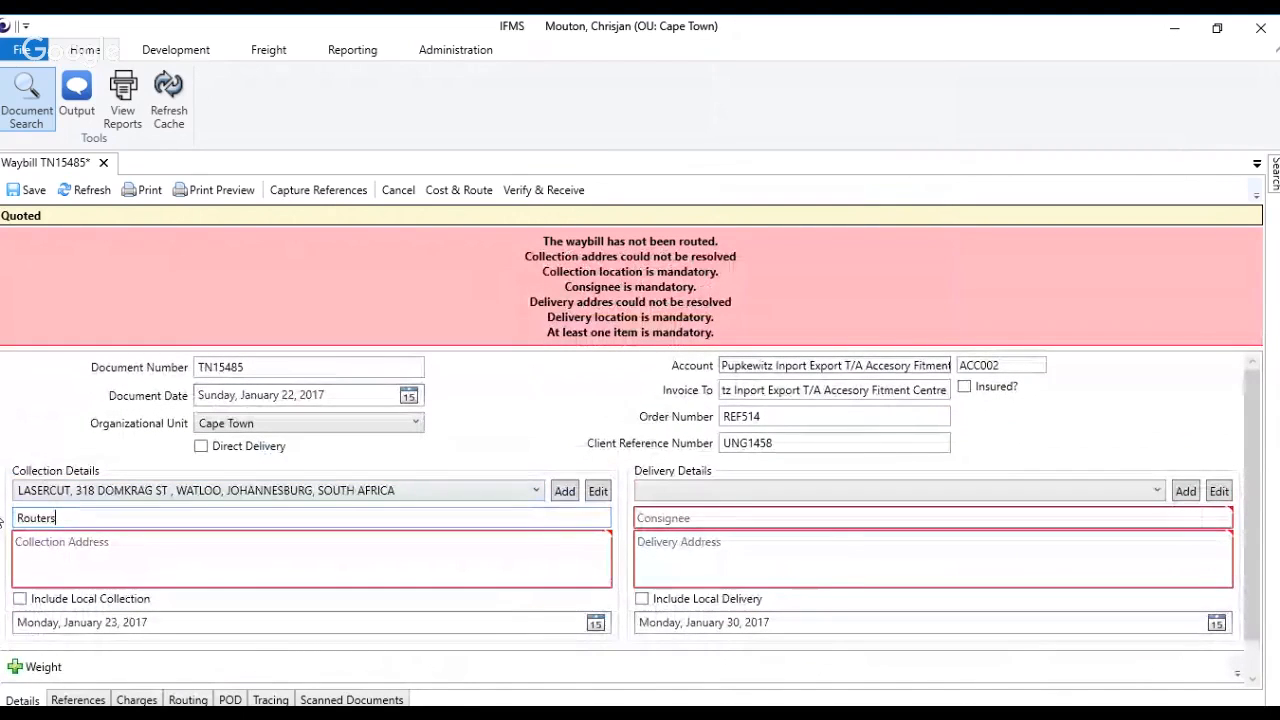
key("Tab")
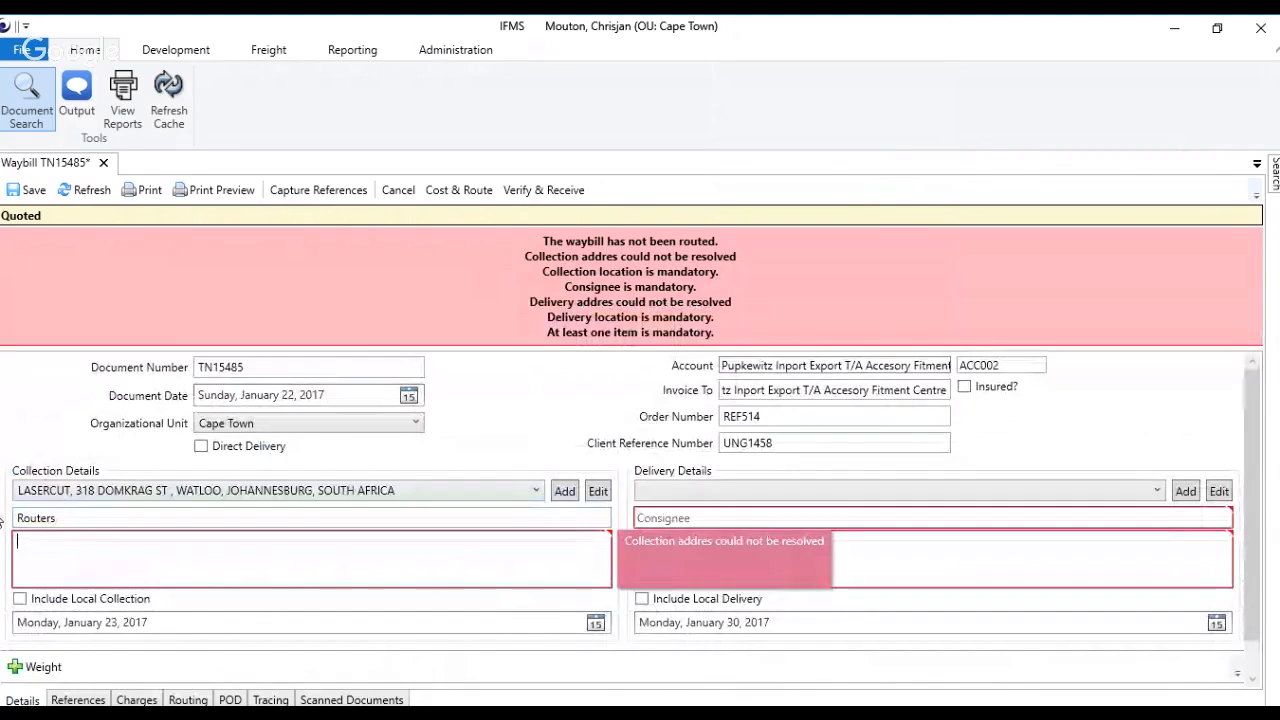
Step: Enter the consigner's collection address on four lines: street, suburb, city and country
type("43 ")
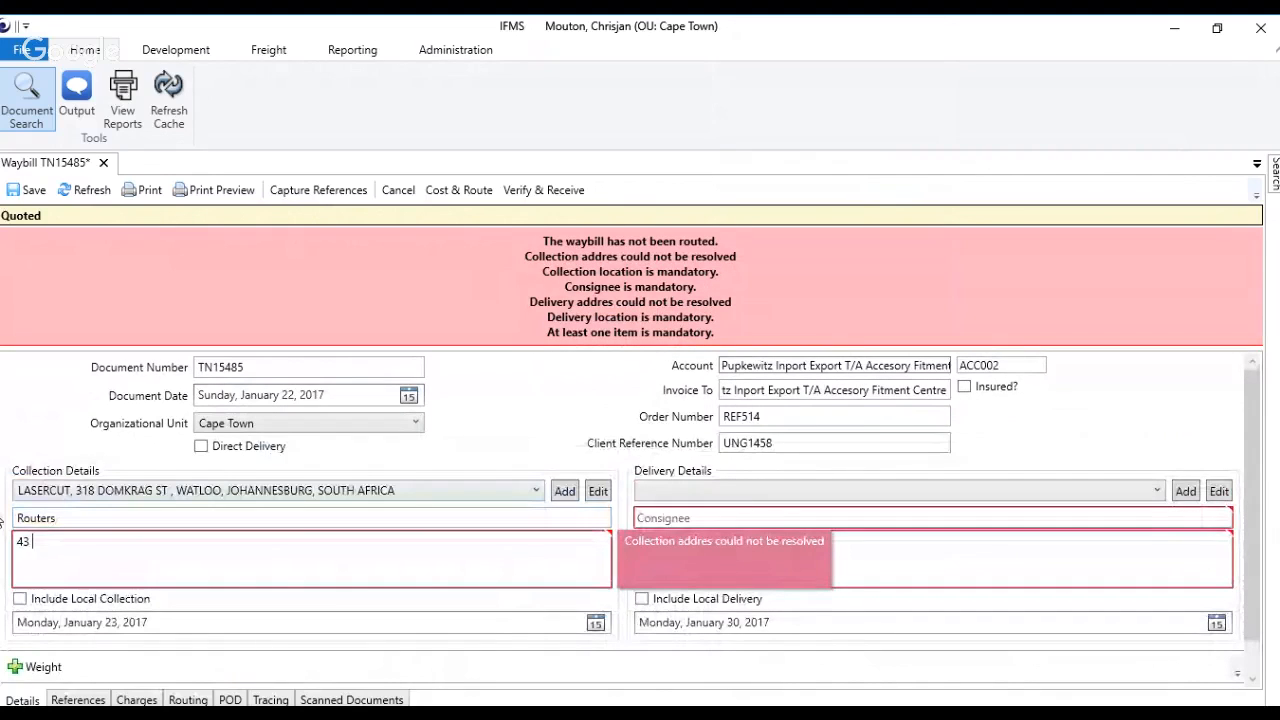
type("Examp")
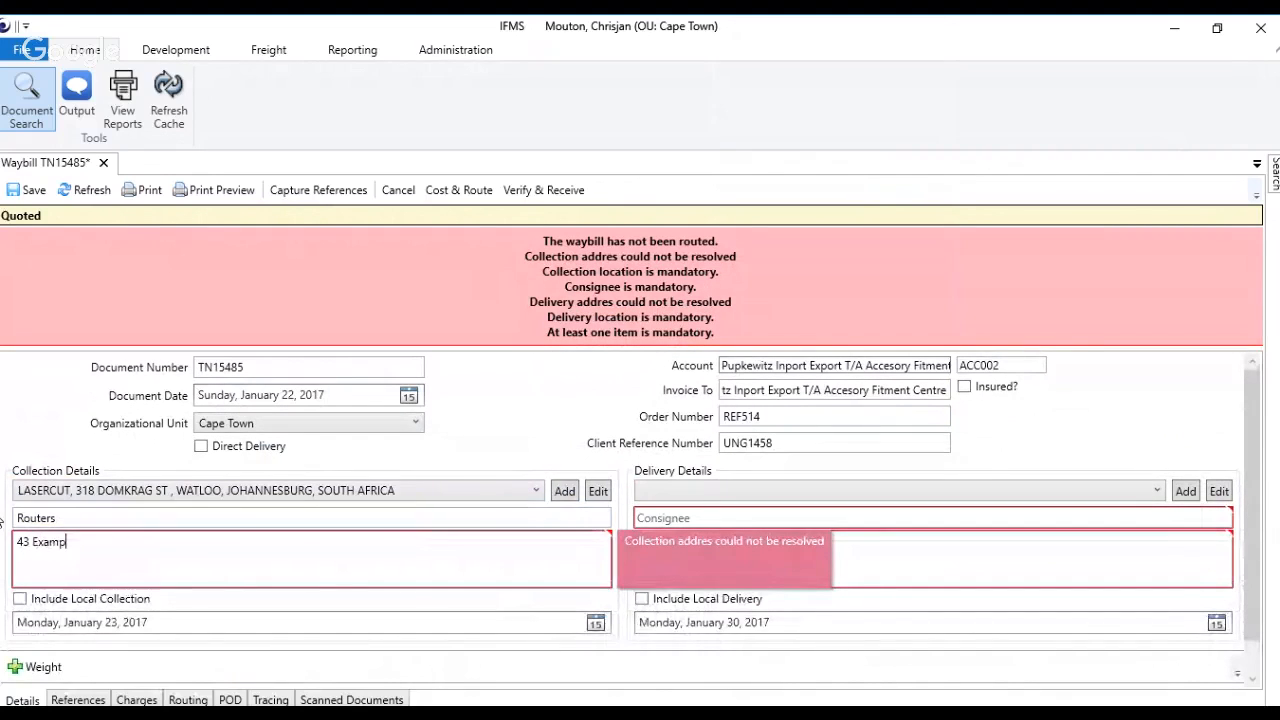
type("le street ")
type("Hatfield ")
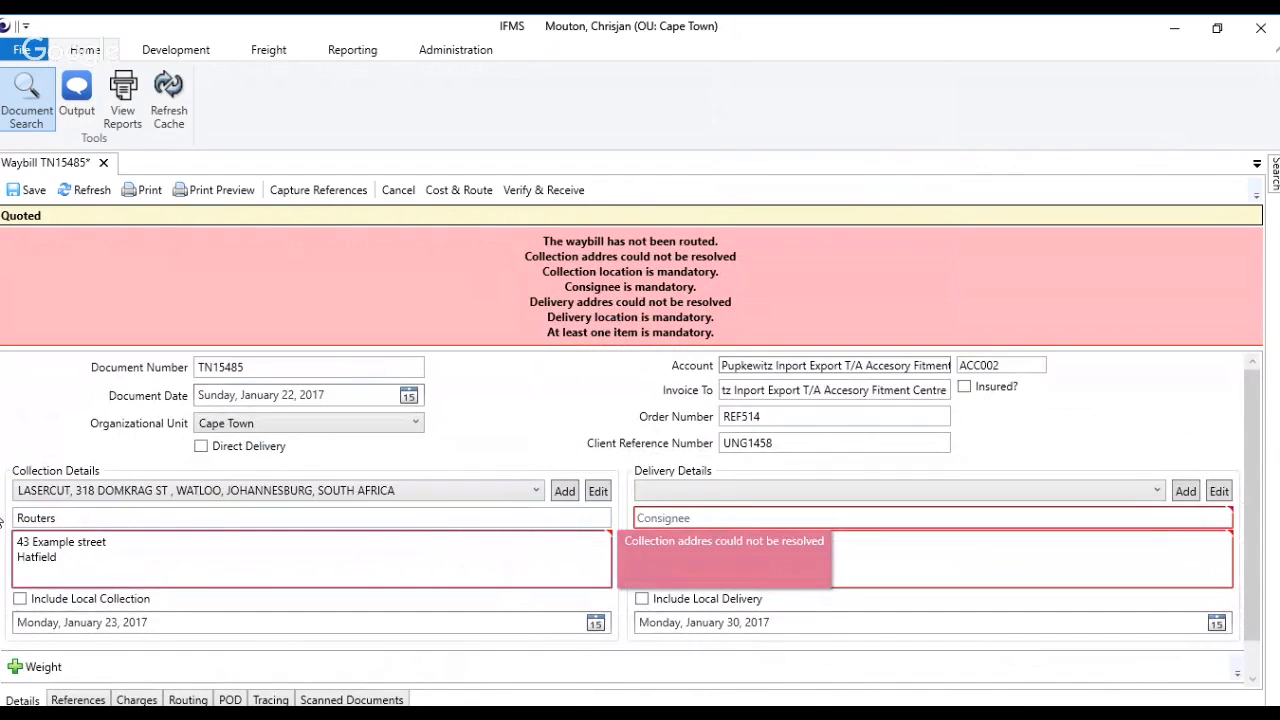
type("JOhannesburg")
key("Return")
type("Sour")
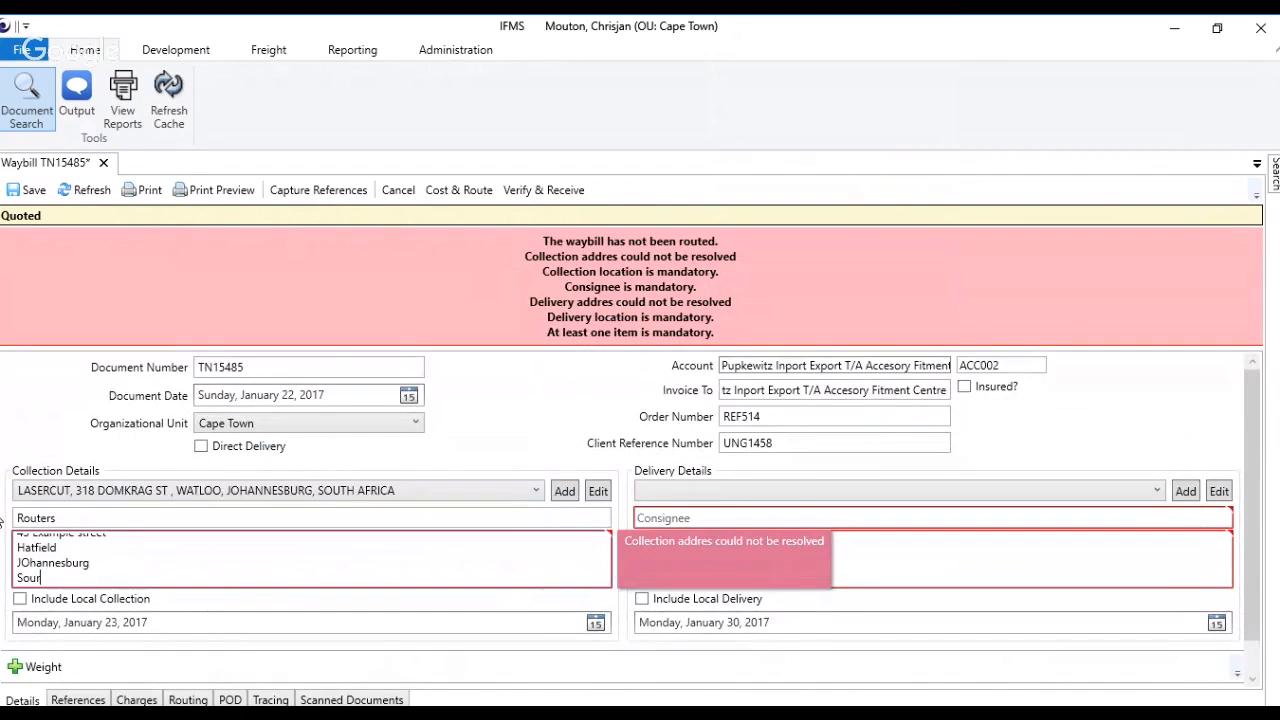
key("BackSpace")
type("th Africa")
key("BackSpace")
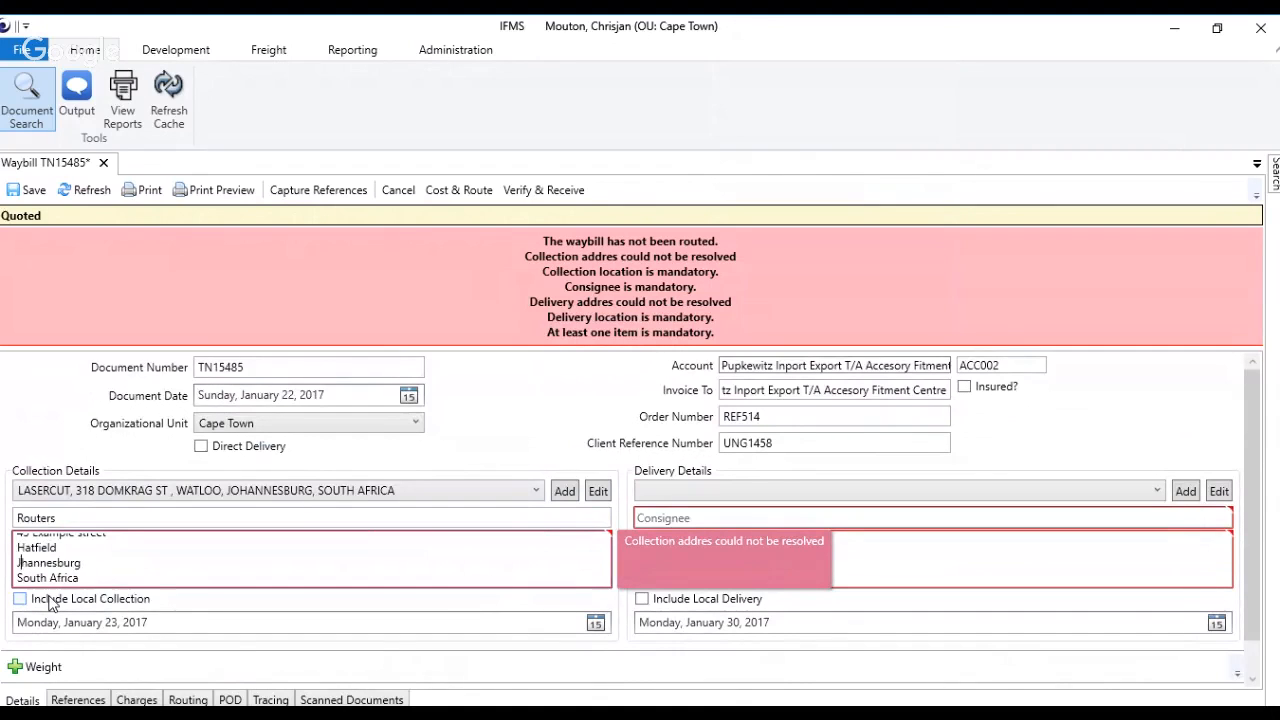
type("o")
key("Tab")
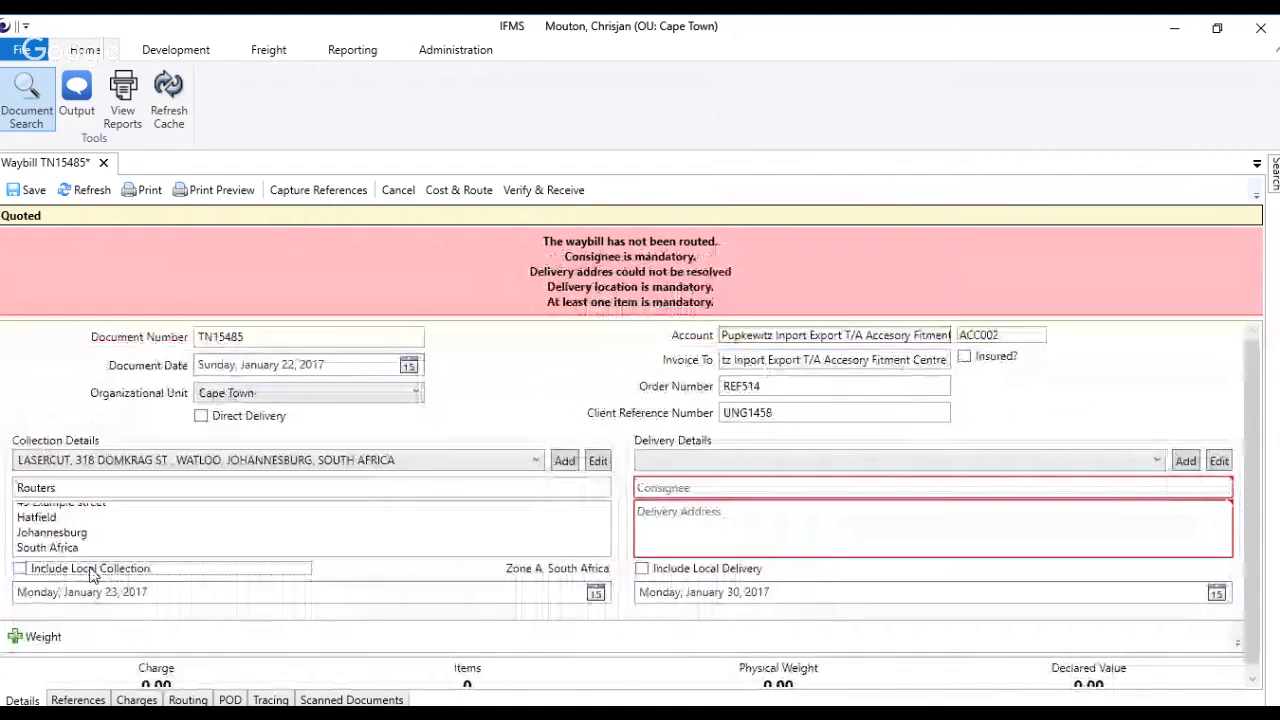
Step: Add the consigner's collection address to the saved ship-from addresses under the name Routers
left_click(123, 552)
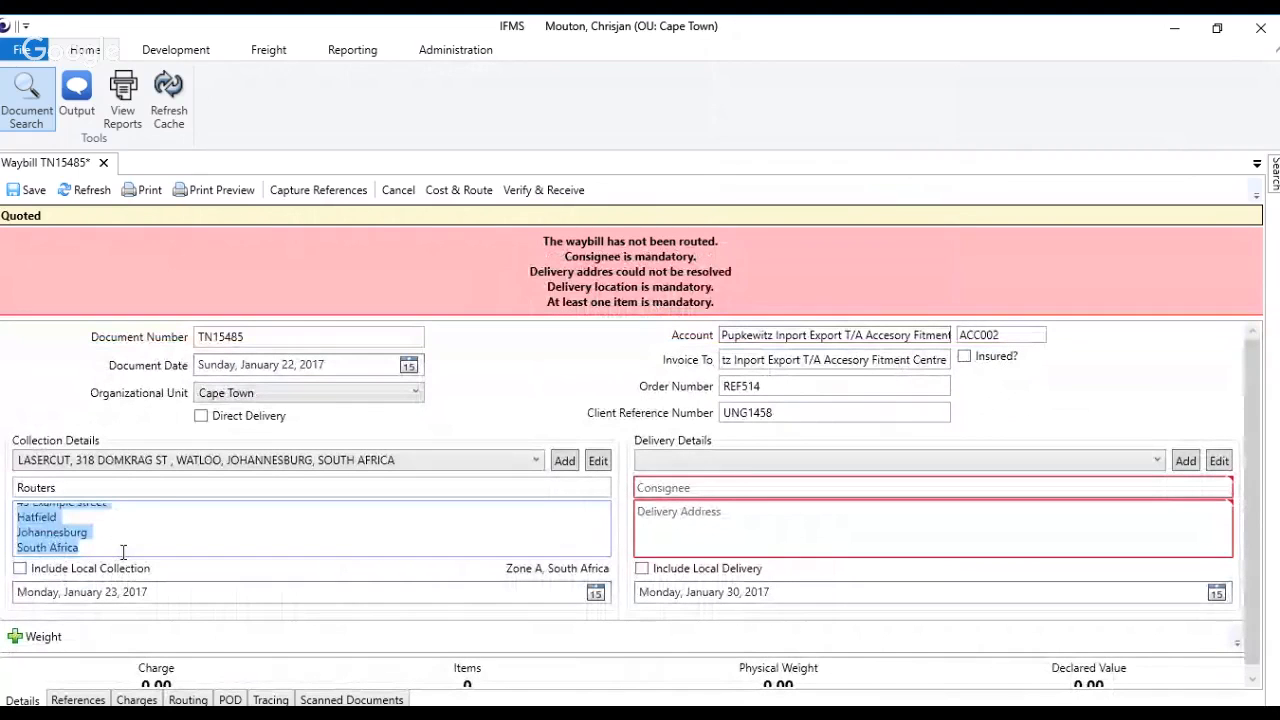
left_click_drag(123, 552, 2, 474)
key("ctrl+c")
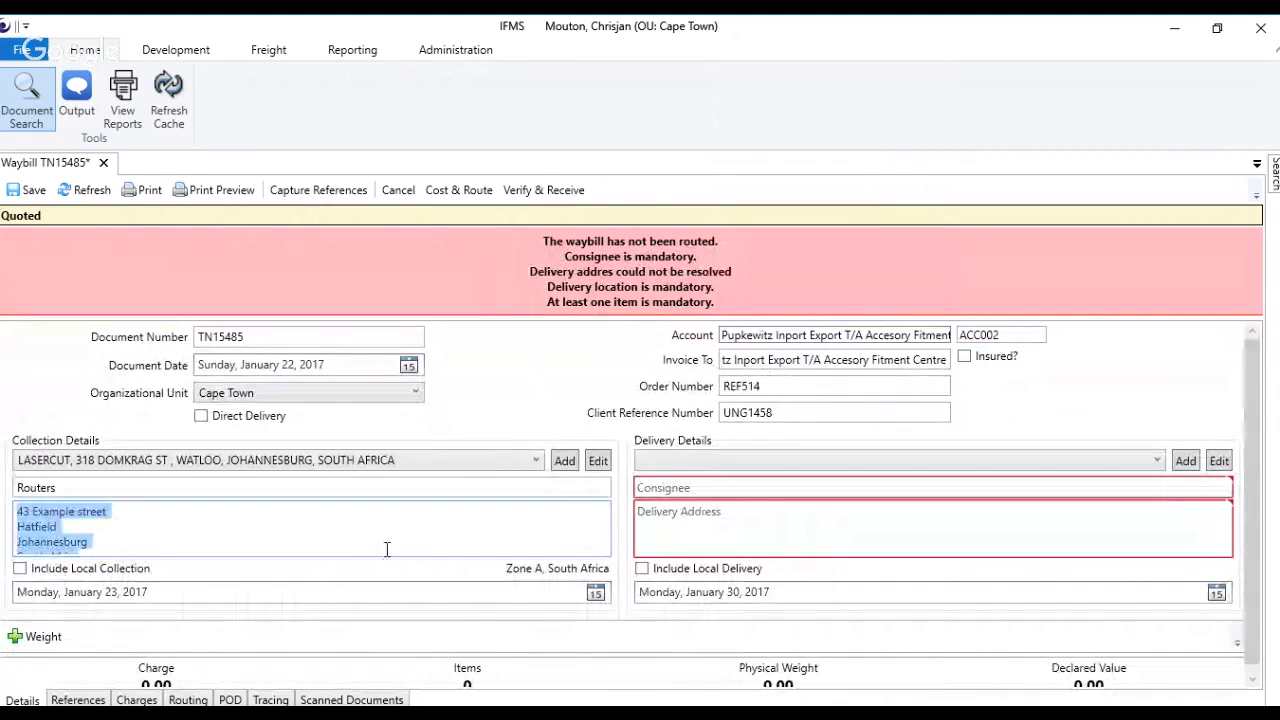
left_click(564, 461)
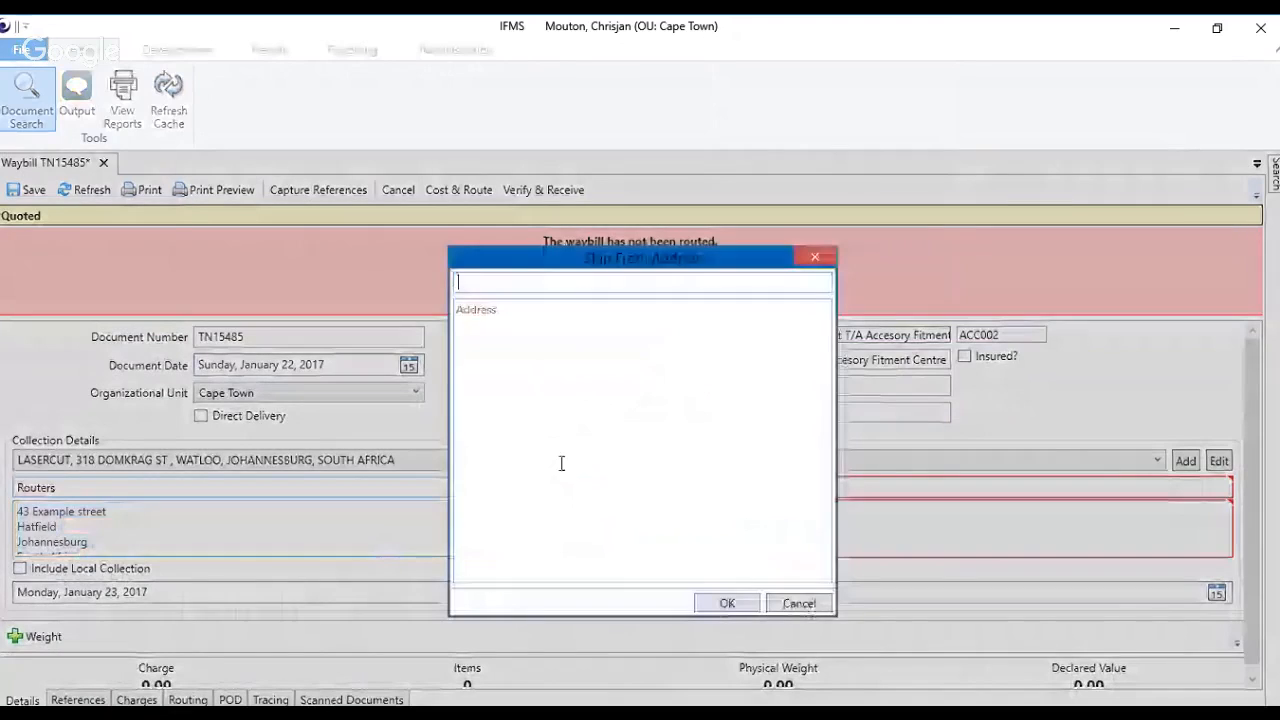
left_click(562, 463)
key("ctrl+v")
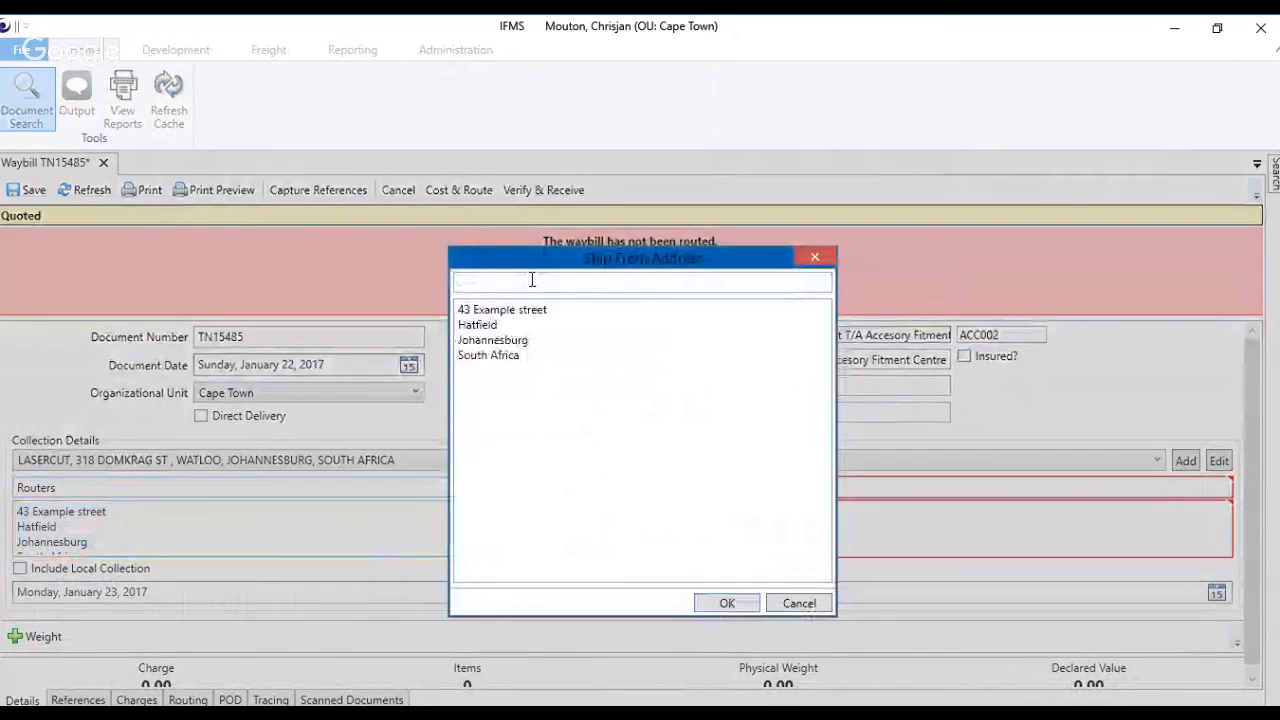
left_click(532, 280)
type("Routers")
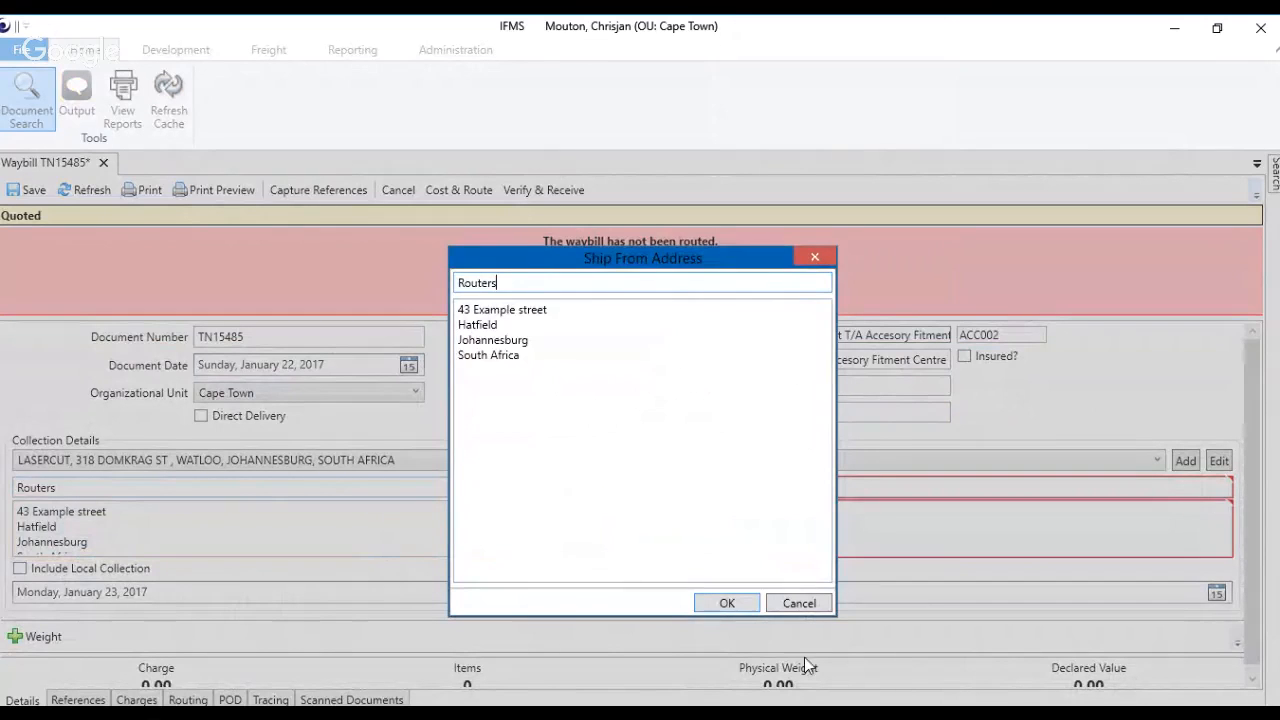
left_click(728, 604)
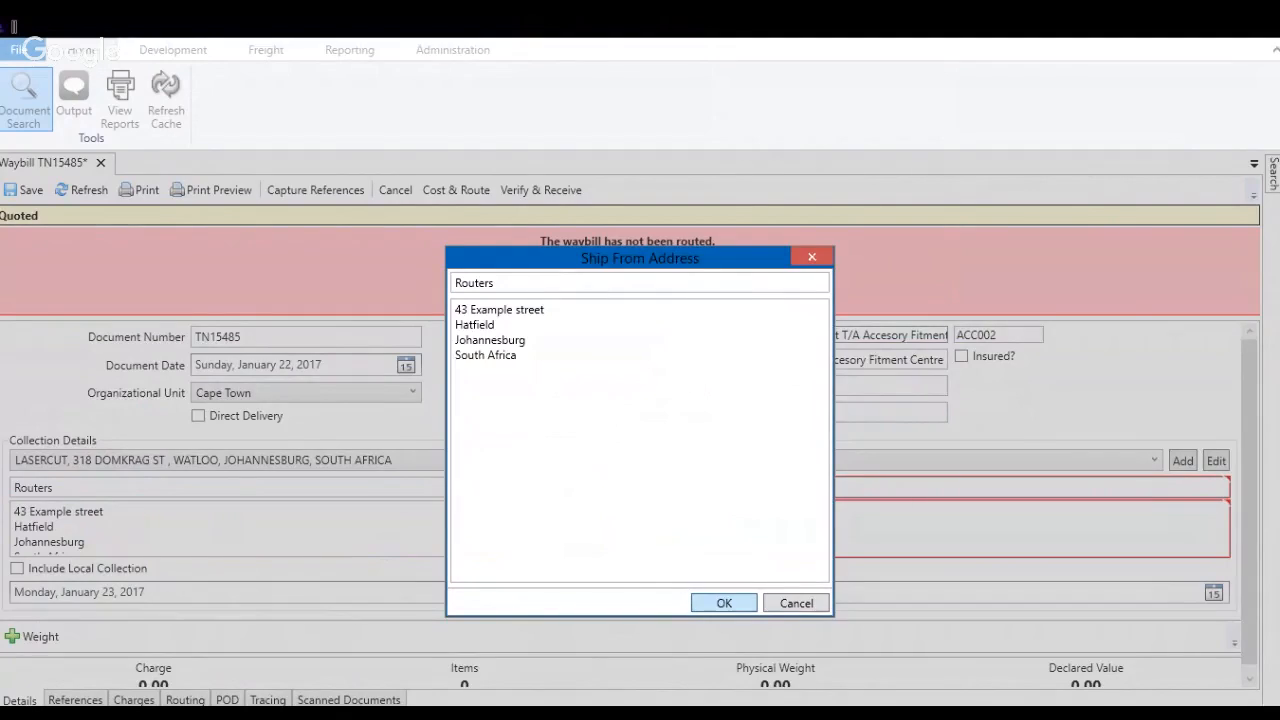
key("Return")
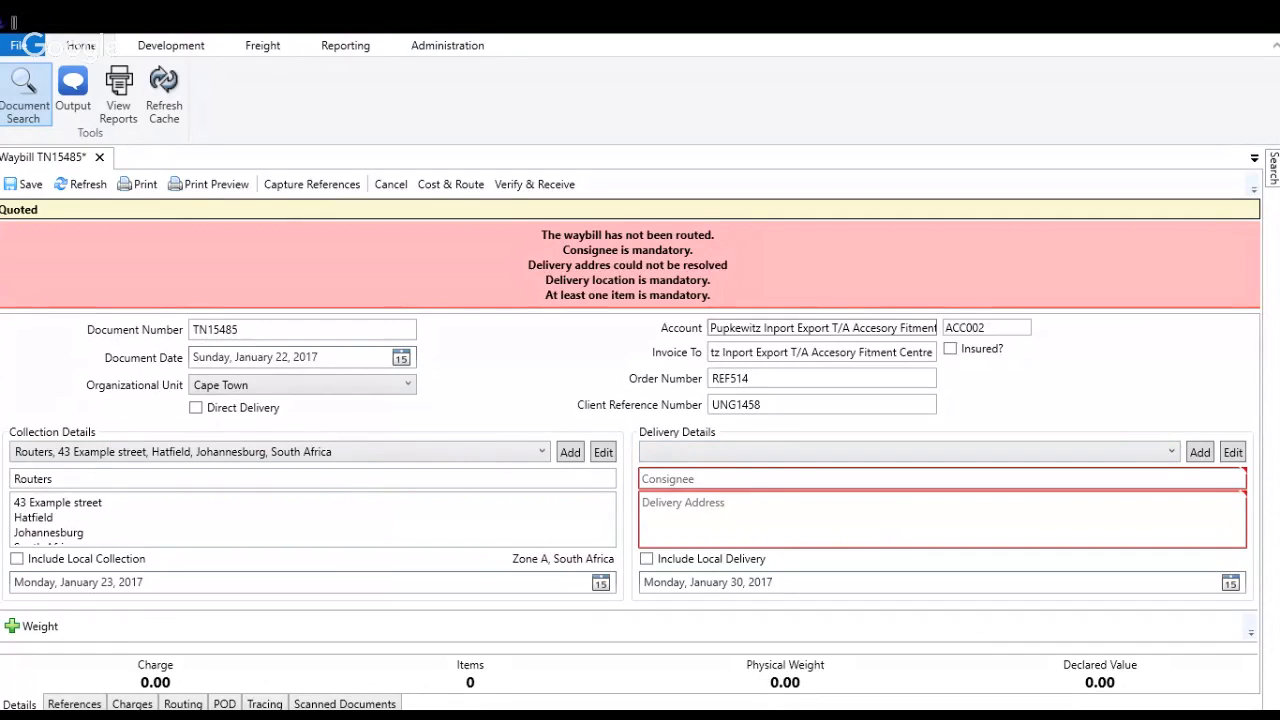
Step: Choose the saved ACCESSORY FITMENT CENTRE entry as the waybill's delivery address
left_click(701, 487)
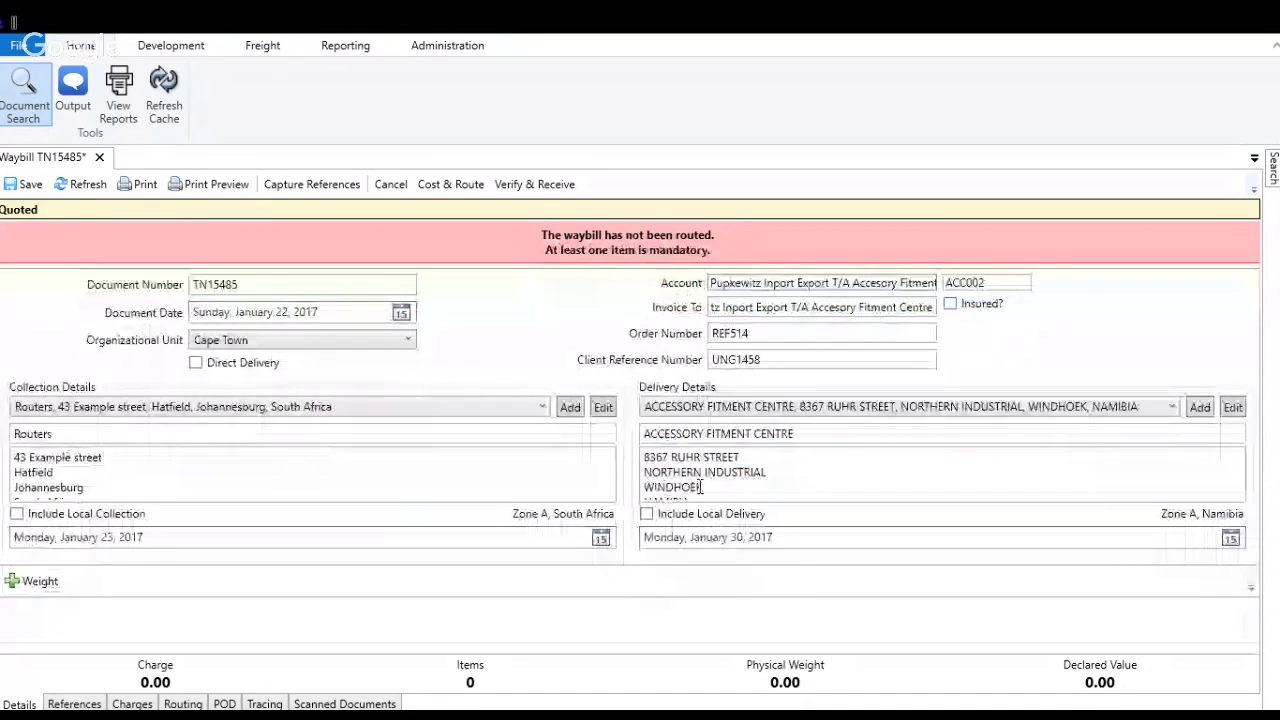
left_click(701, 487)
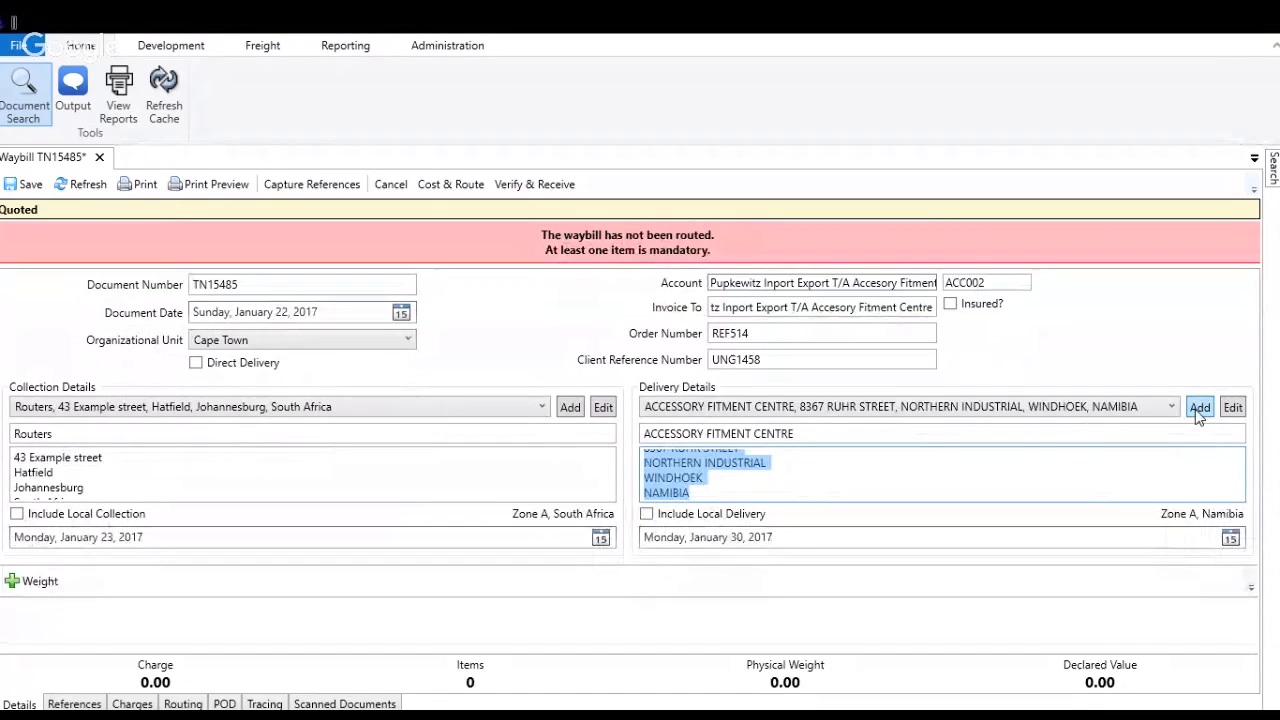
Step: Edit the saved Routers ship-from address and set its street number to 47
left_click(604, 408)
left_click(481, 374)
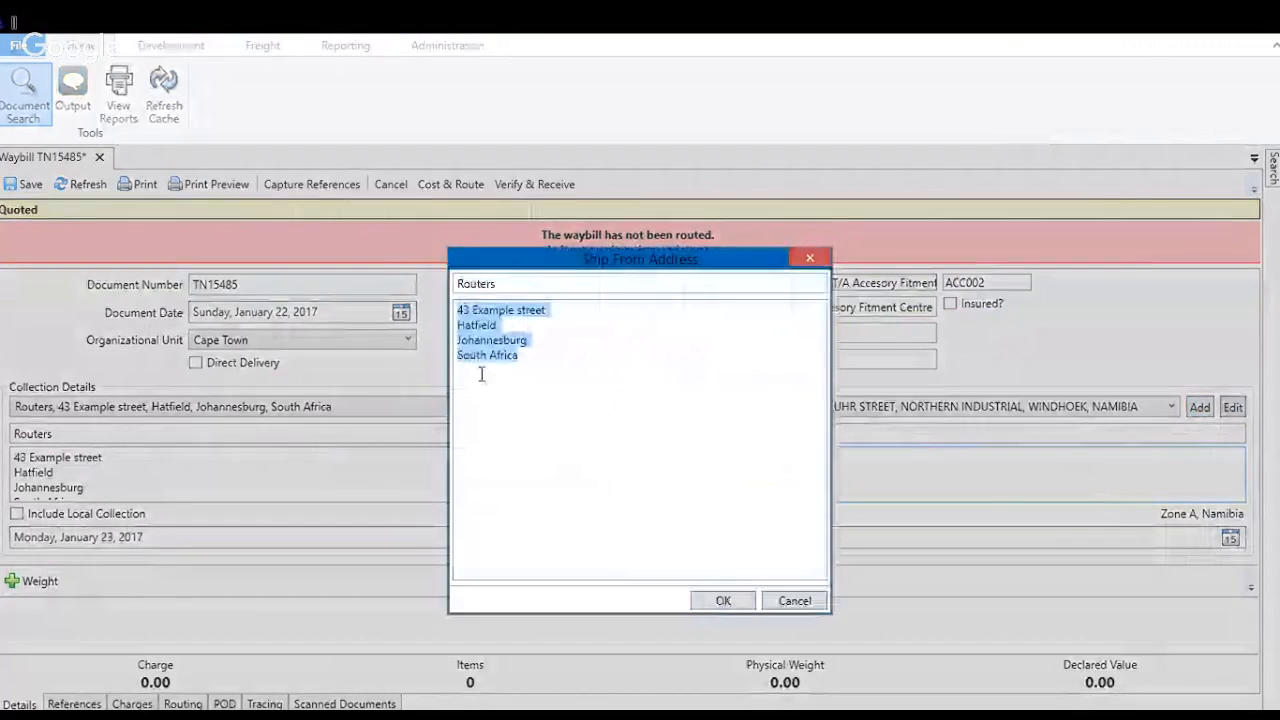
left_click(472, 311)
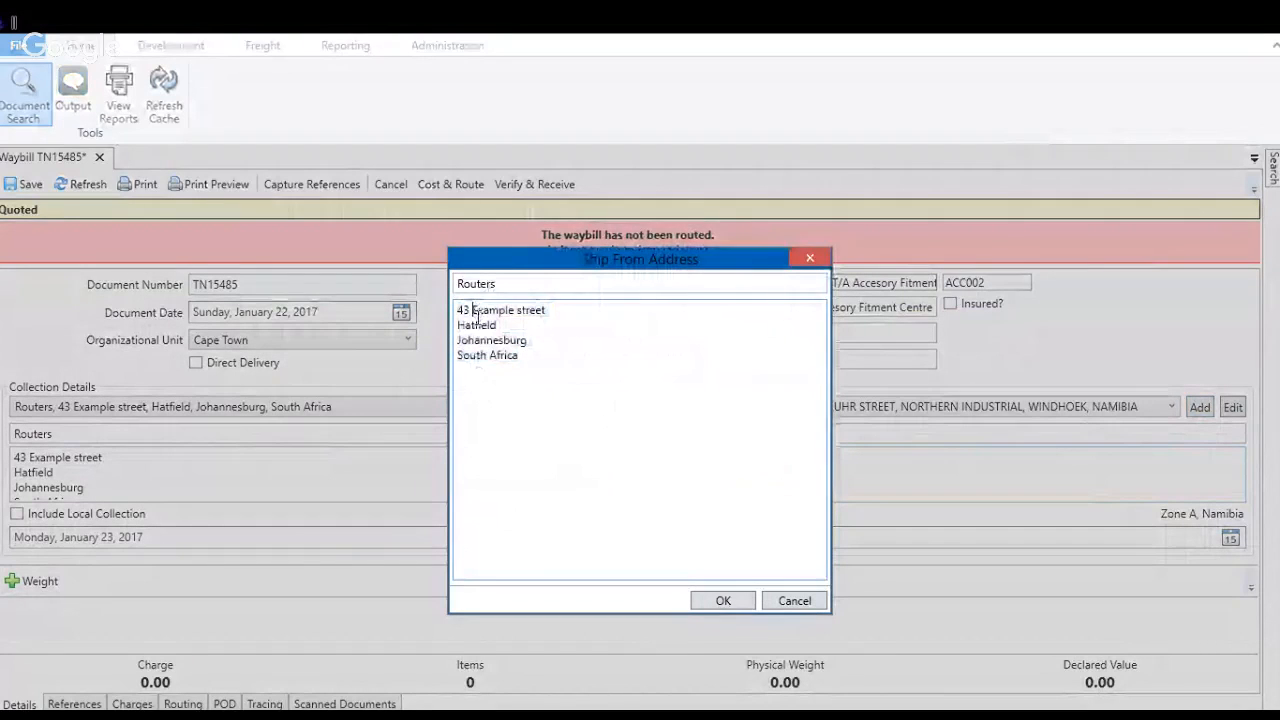
key("Left")
key("BackSpace")
type("7")
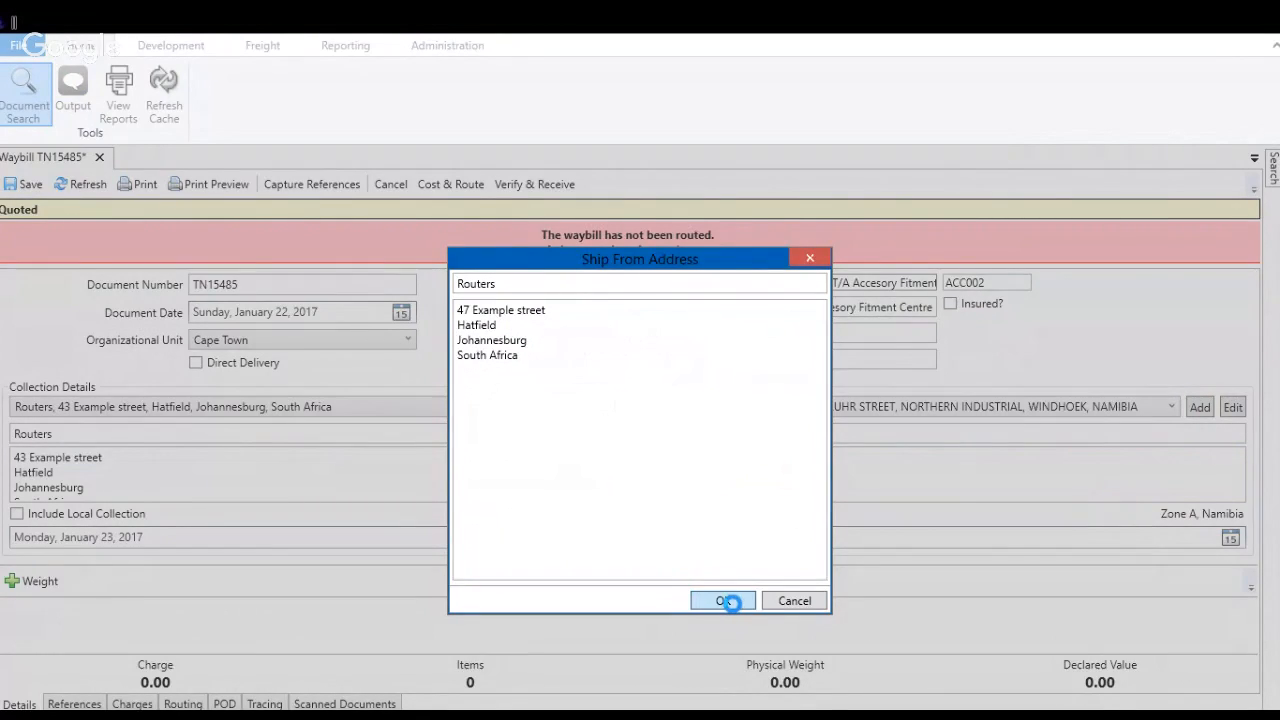
left_click(731, 601)
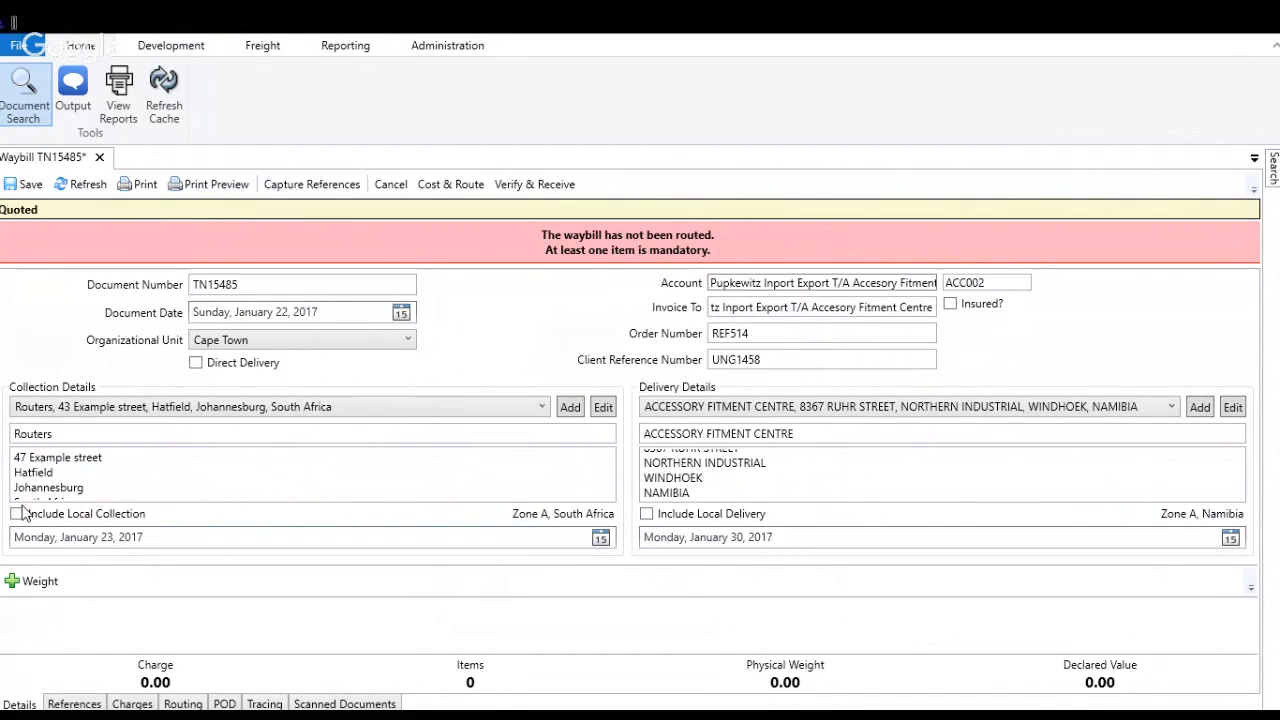
Step: Include local collection on the waybill, and switch local delivery on and off again
left_click_drag(94, 498, 20, 456)
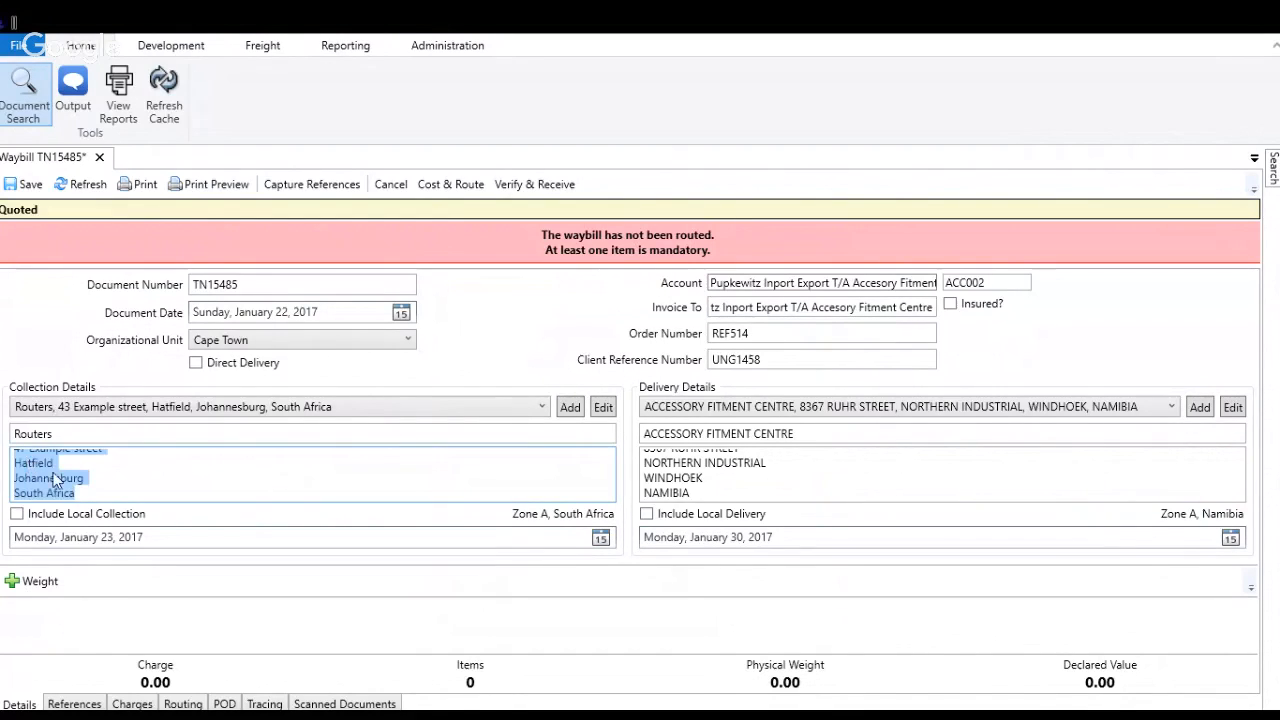
left_click(17, 513)
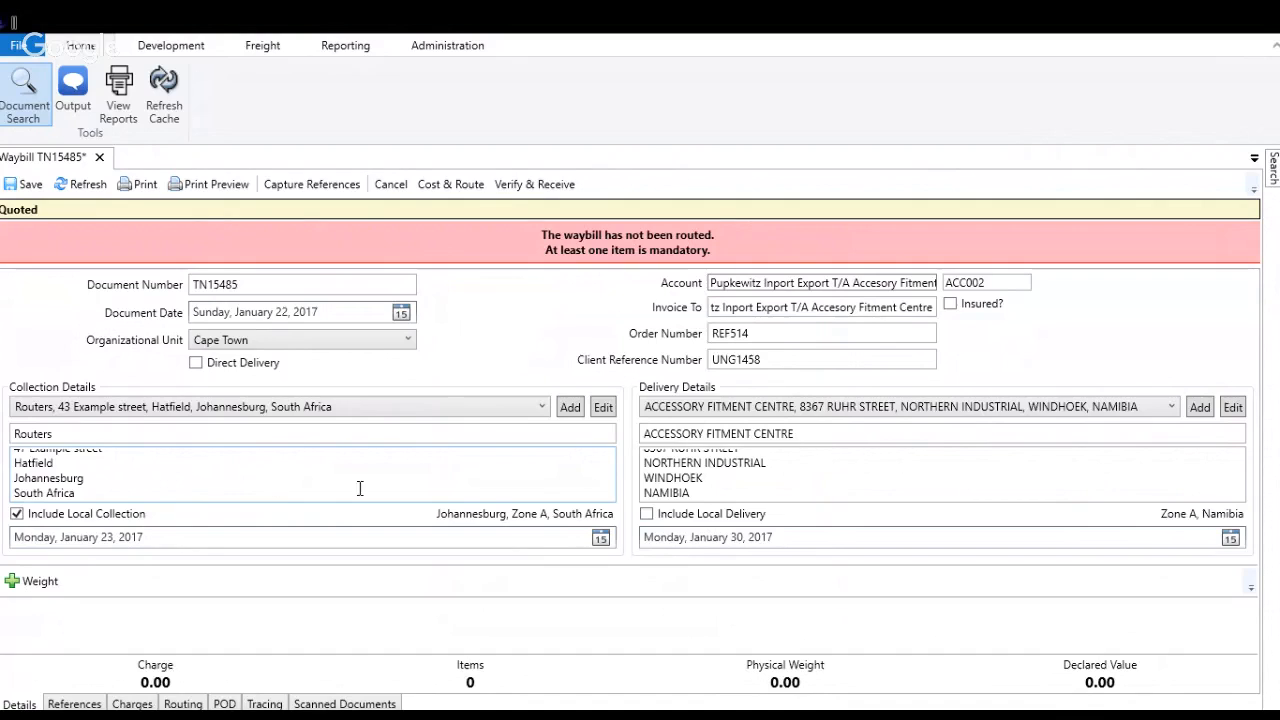
left_click(646, 514)
left_click(647, 514)
Step: Review the full text of the collection address and of the delivery address
triple_click(116, 485)
scroll(101, 488, "up", 1)
scroll(101, 475, "down", 1)
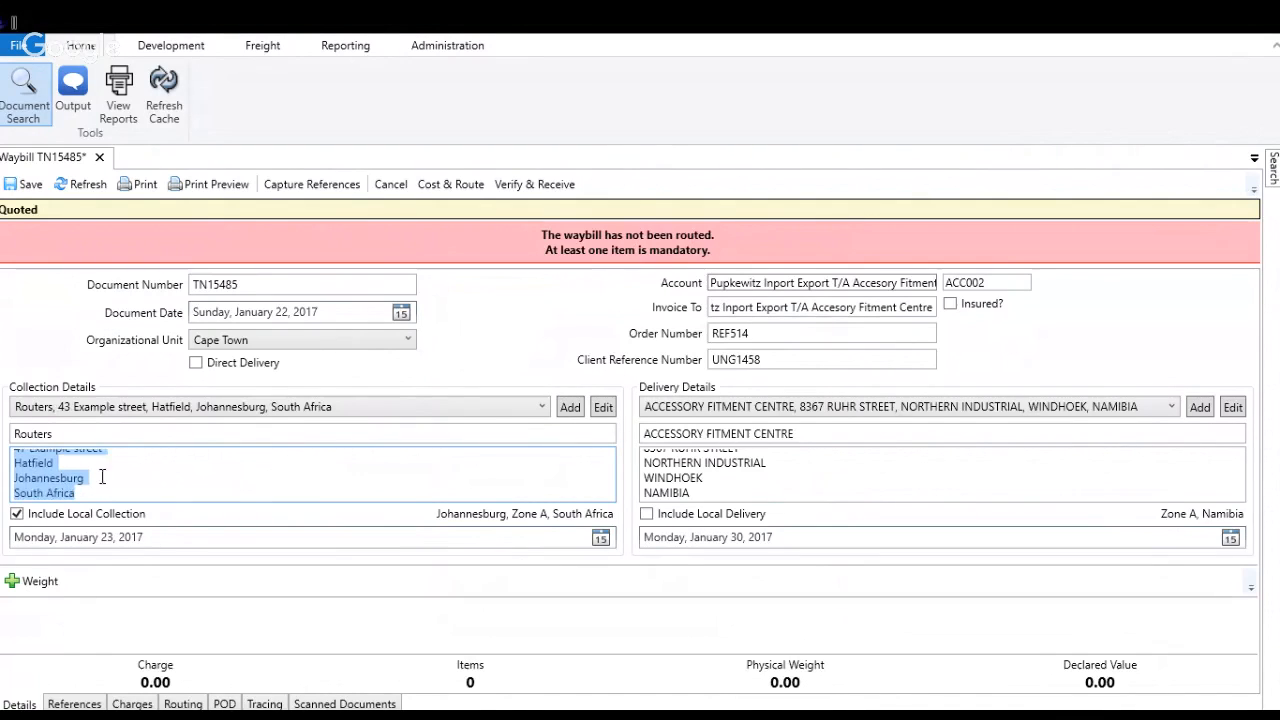
left_click_drag(100, 491, 1, 405)
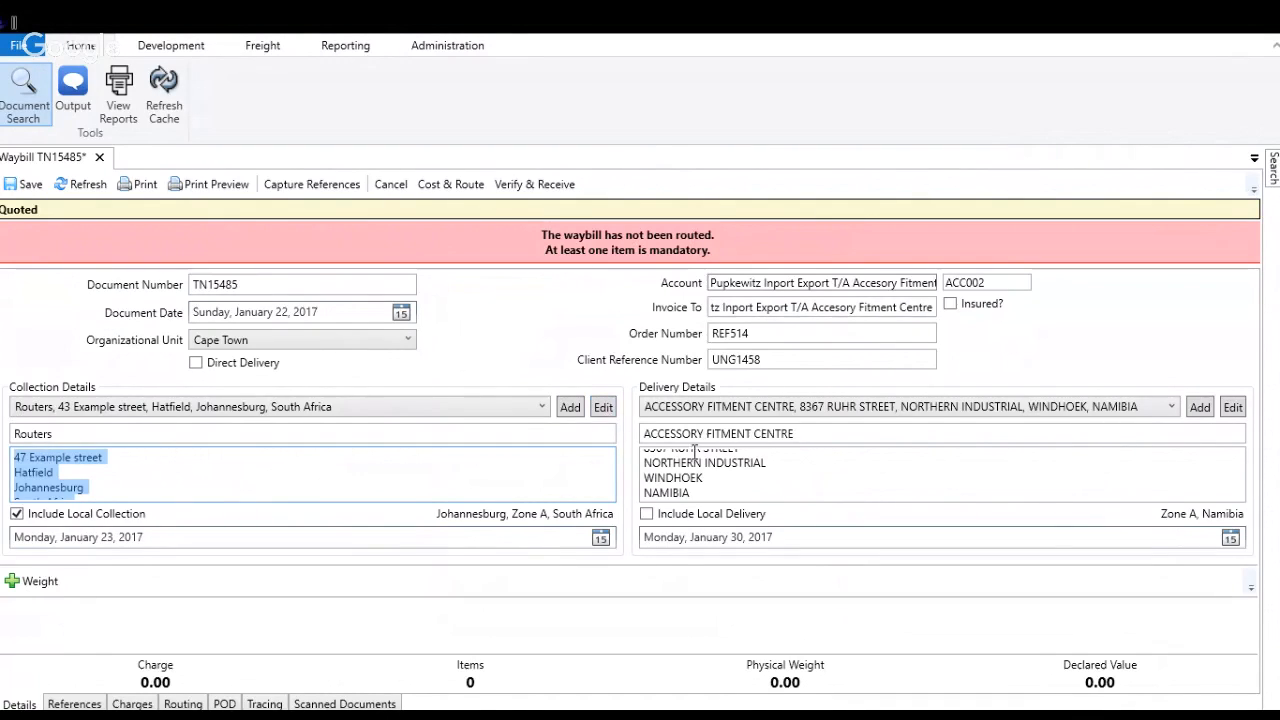
triple_click(698, 483)
left_click_drag(700, 492, 534, 362)
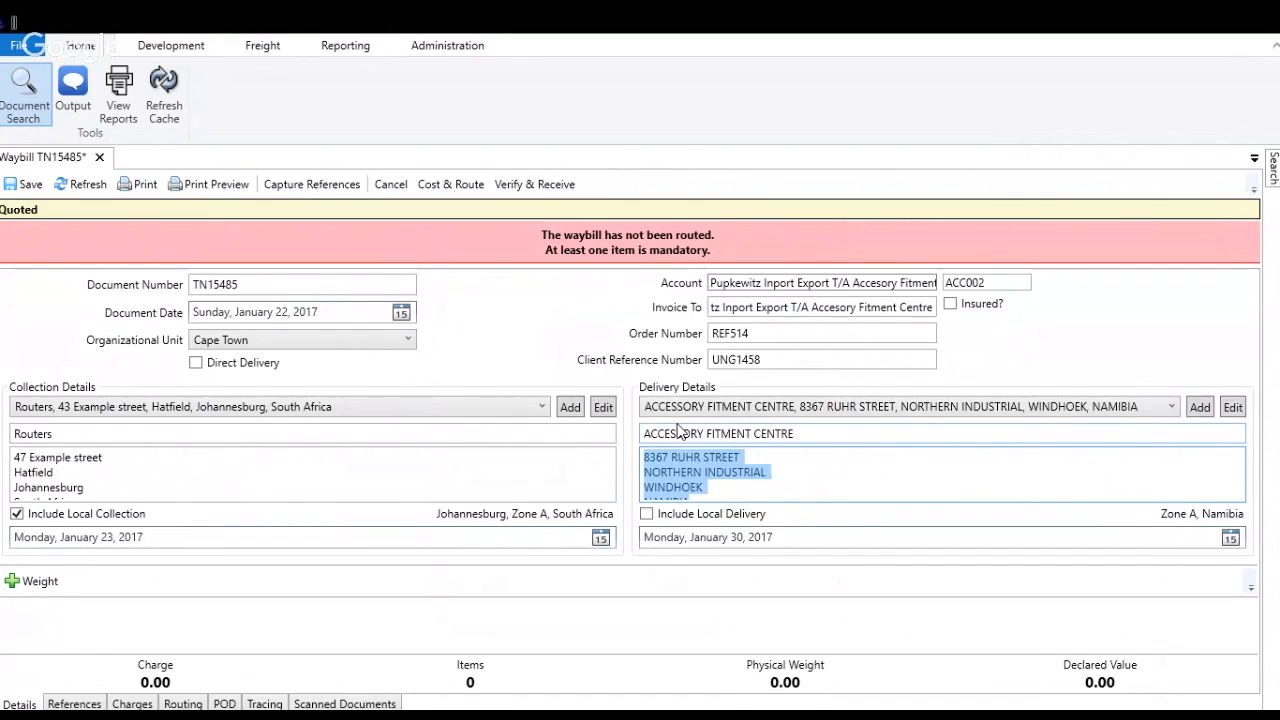
Step: Try misspelling the city in the collection address as Johannesbrg
left_click(152, 483)
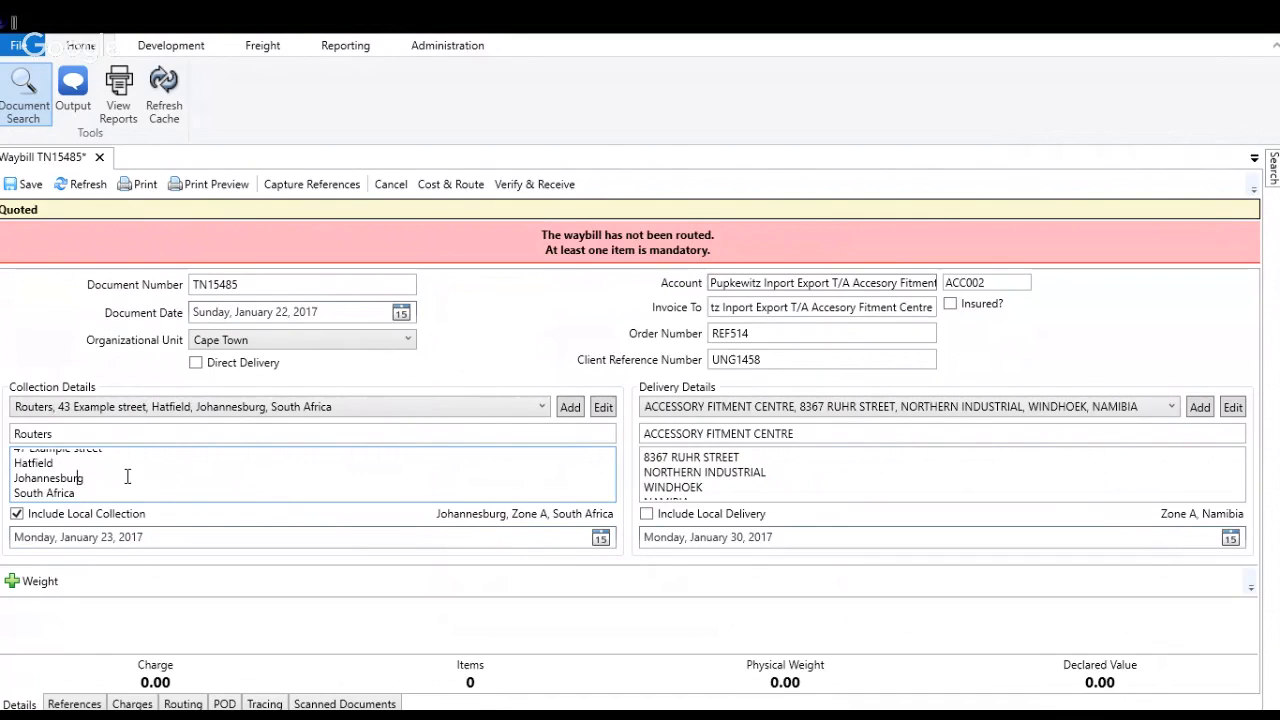
key("Left")
key("Left")
key("BackSpace")
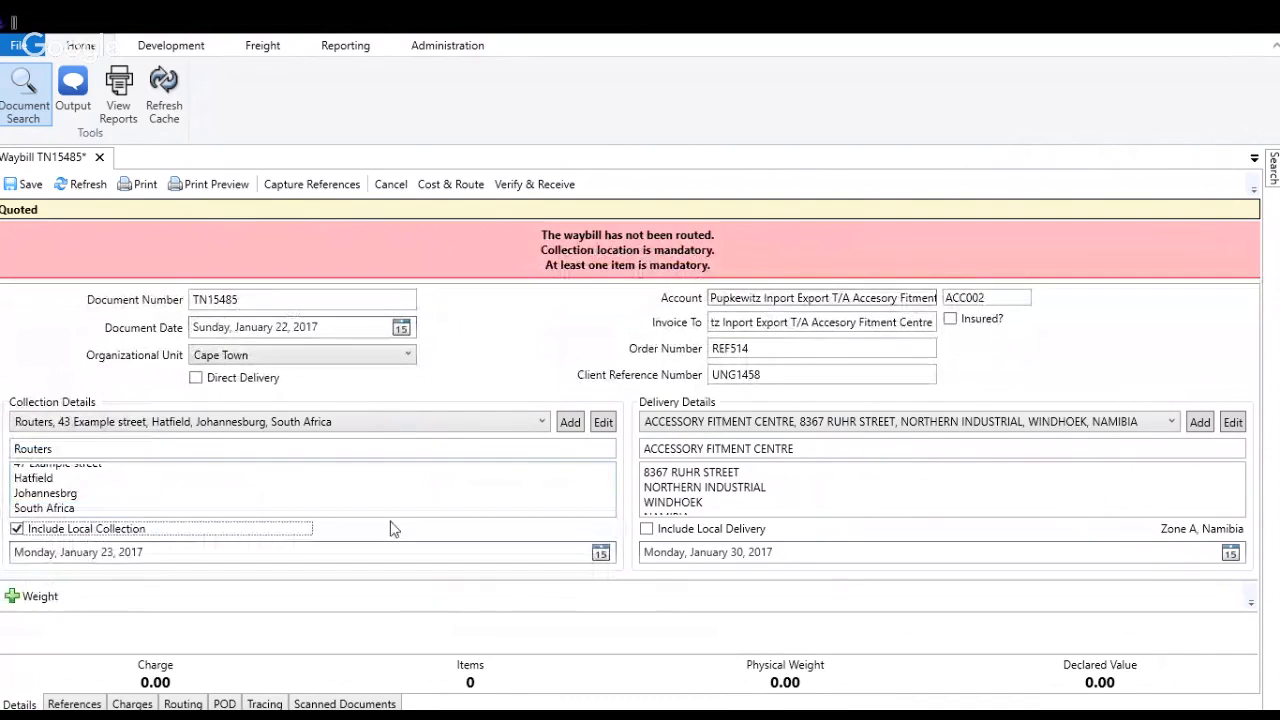
Step: Correct the city in the collection address to Johannesburg
triple_click(96, 488)
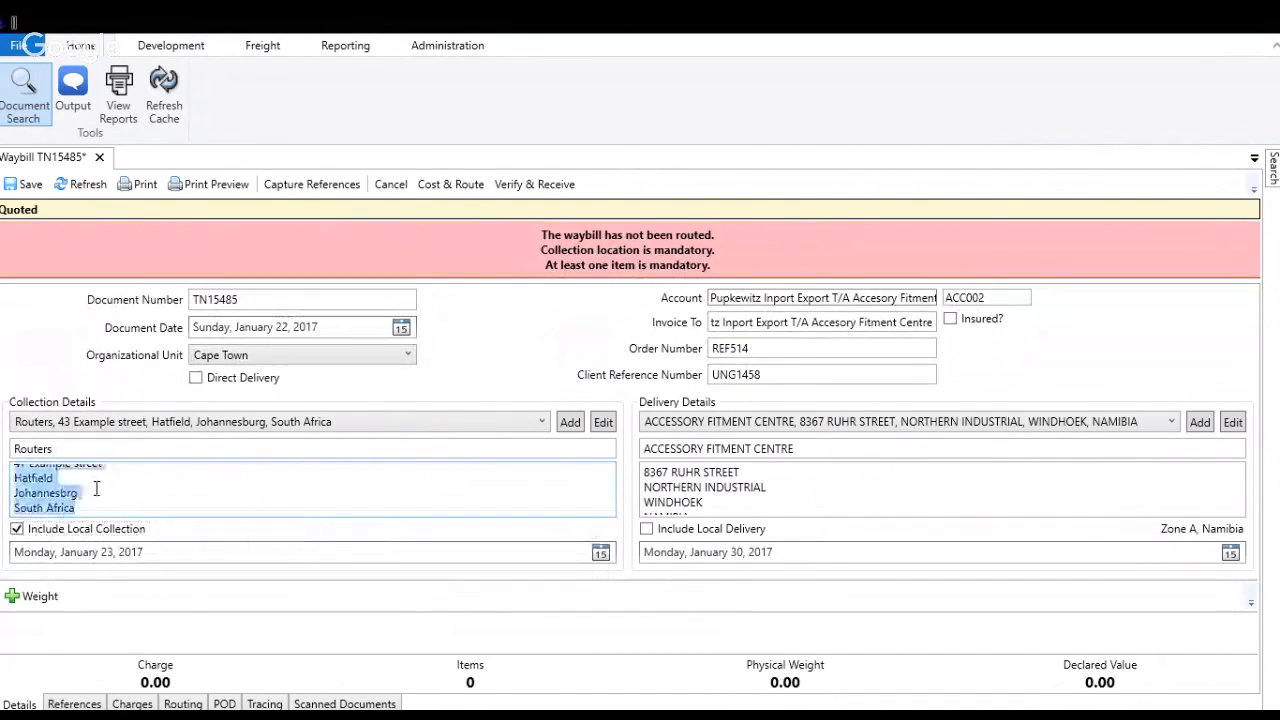
double_click(74, 494)
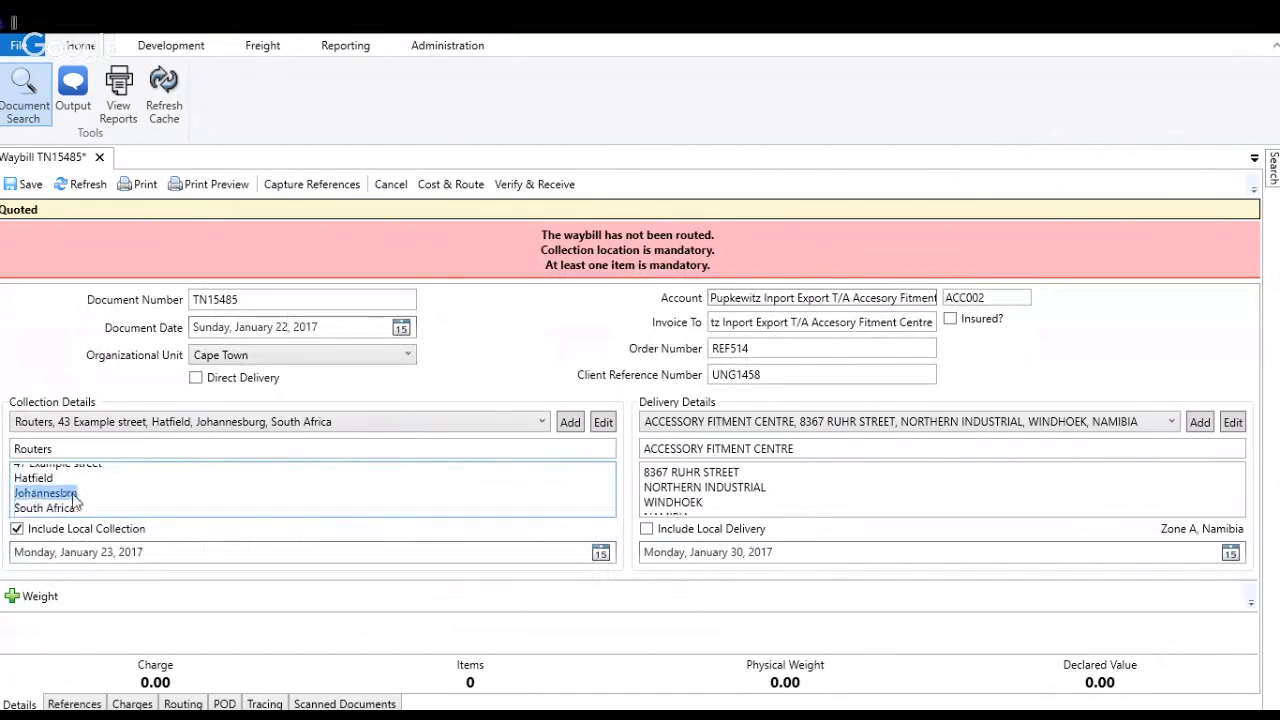
type("Johannesburg")
left_click(96, 494)
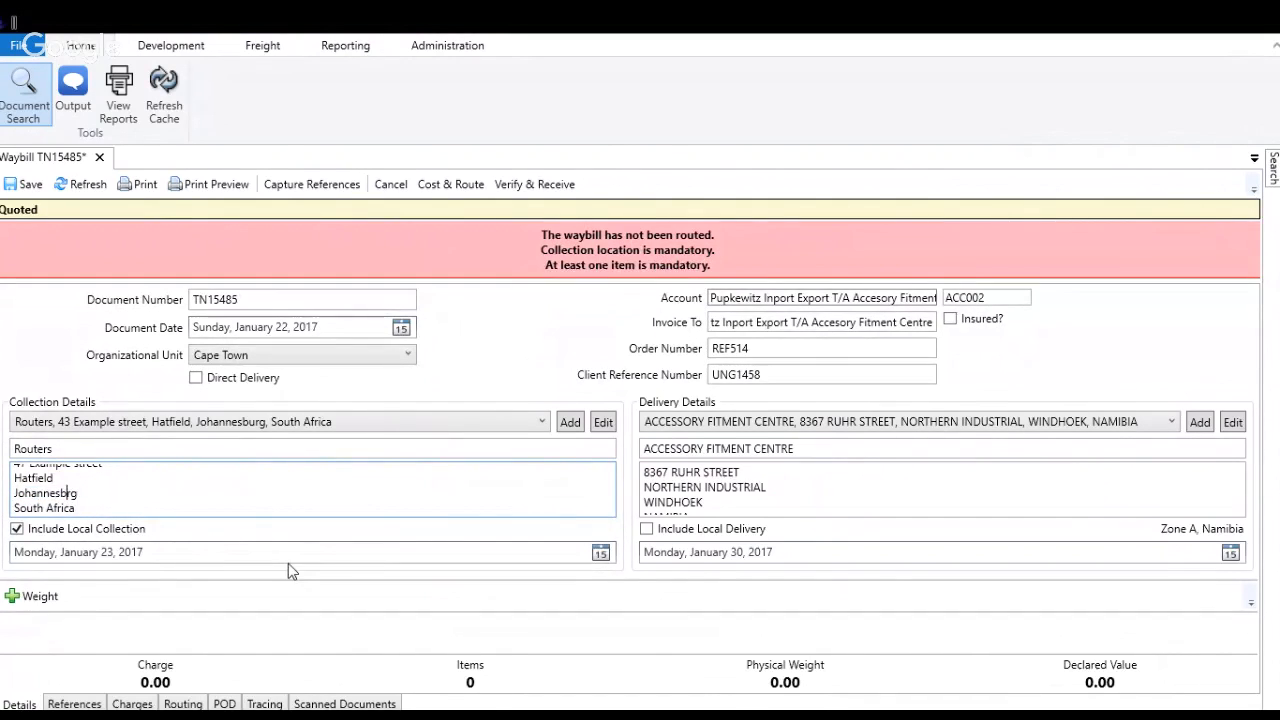
type("u")
left_click(185, 504)
key("Tab")
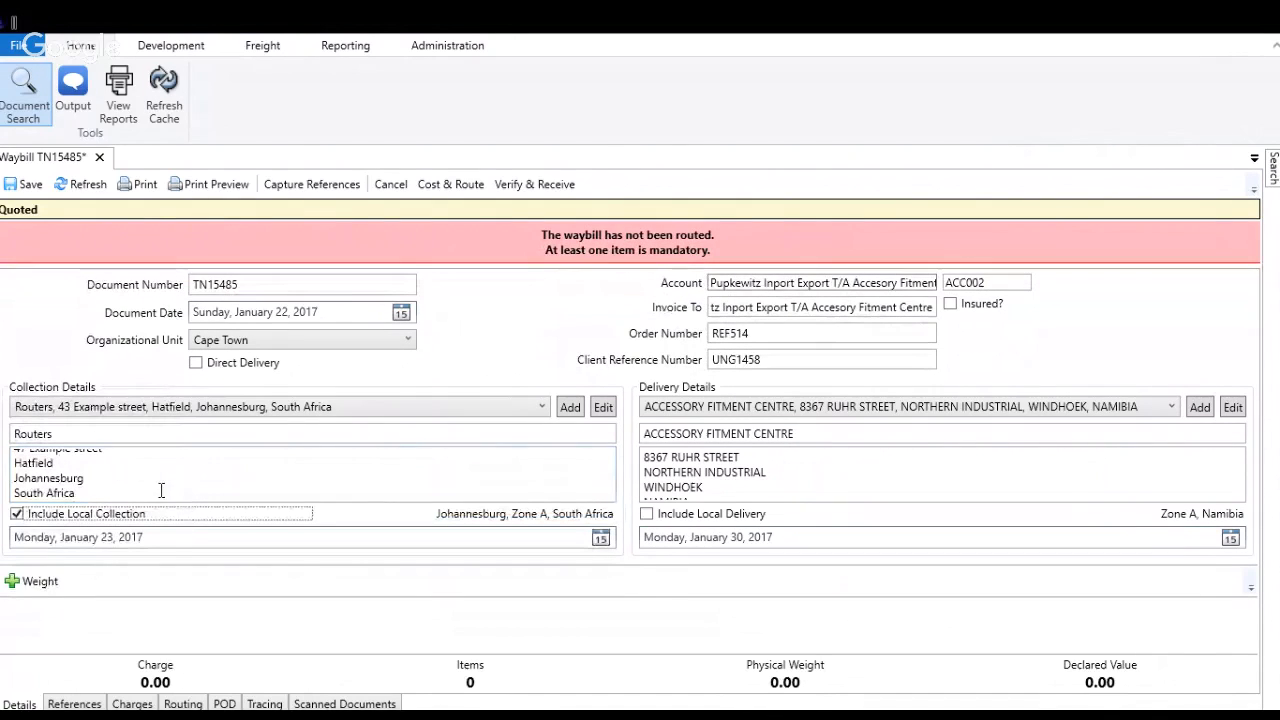
Step: Examine how the street, suburb, city and country are laid out in the collection address
scroll(100, 466, "up", 1)
left_click(114, 459)
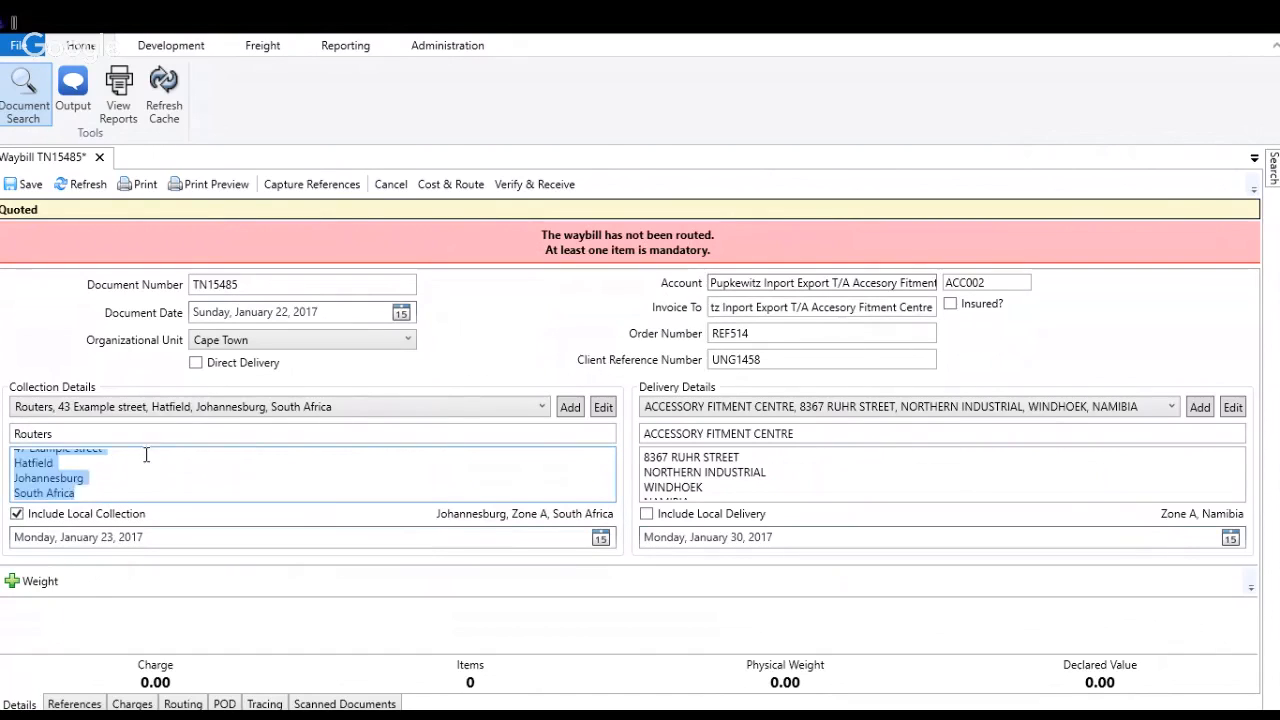
left_click(146, 455)
left_click_drag(78, 470, 48, 473)
left_click(101, 487)
scroll(102, 487, "down", 1)
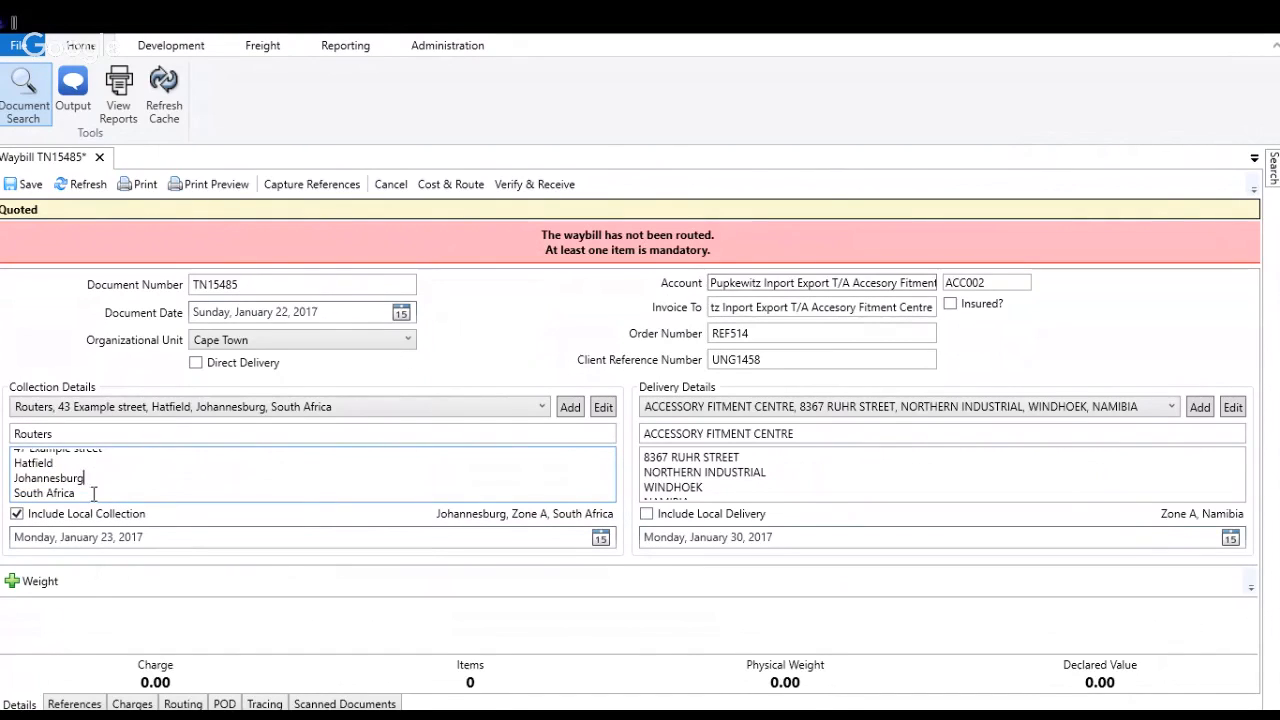
double_click(92, 494)
scroll(96, 488, "up", 1)
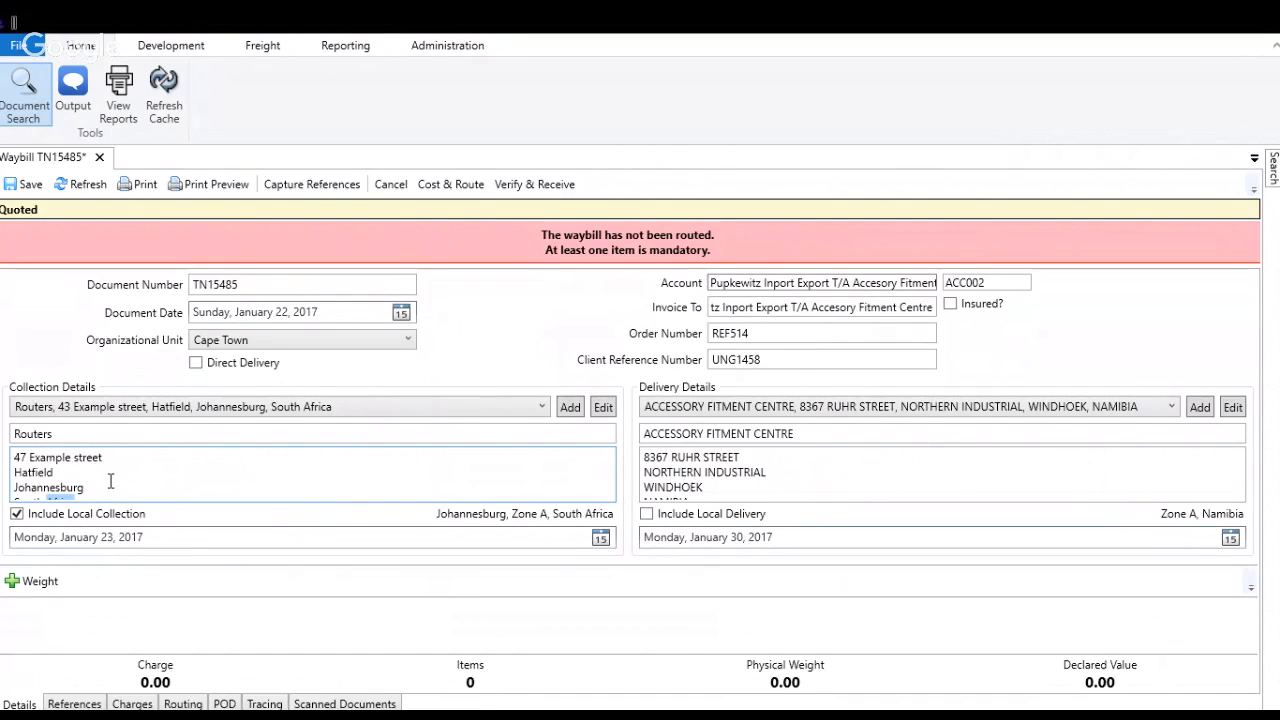
Step: Try putting the street, suburb and city of the collection address on a single line
left_click(114, 472)
left_click(115, 458)
key("Delete")
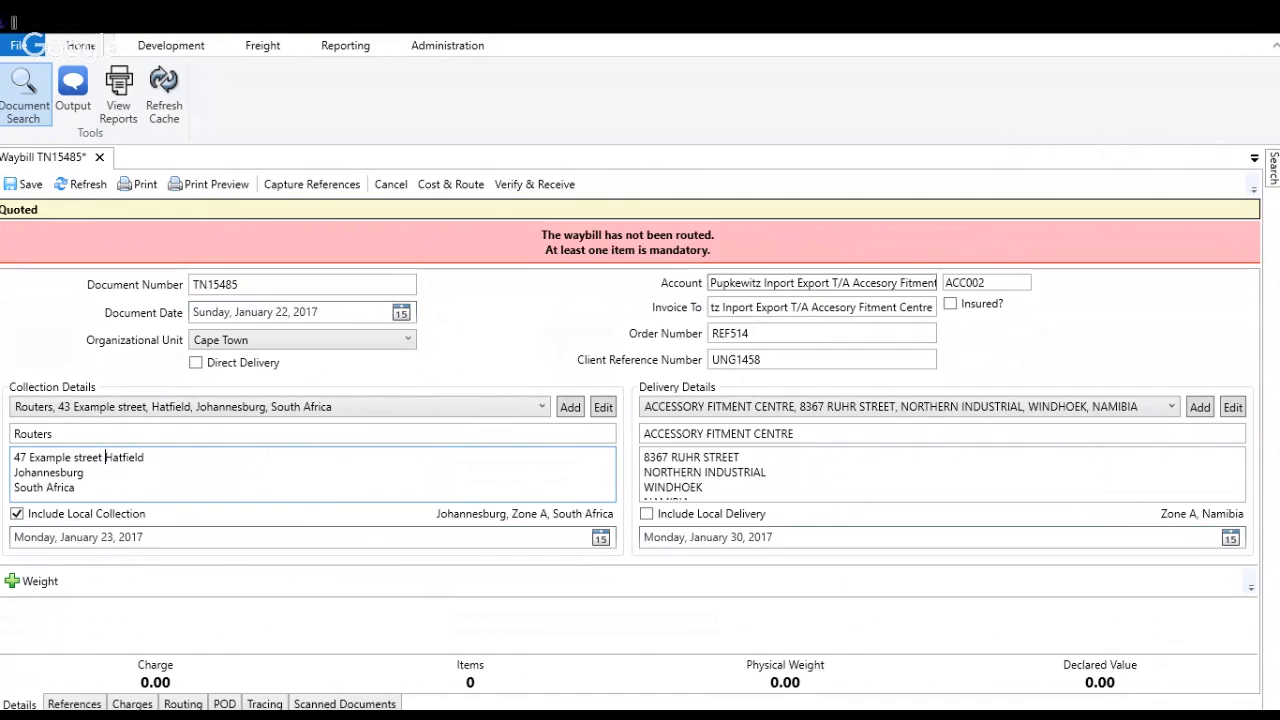
key("End")
key("Delete")
key("BackSpace")
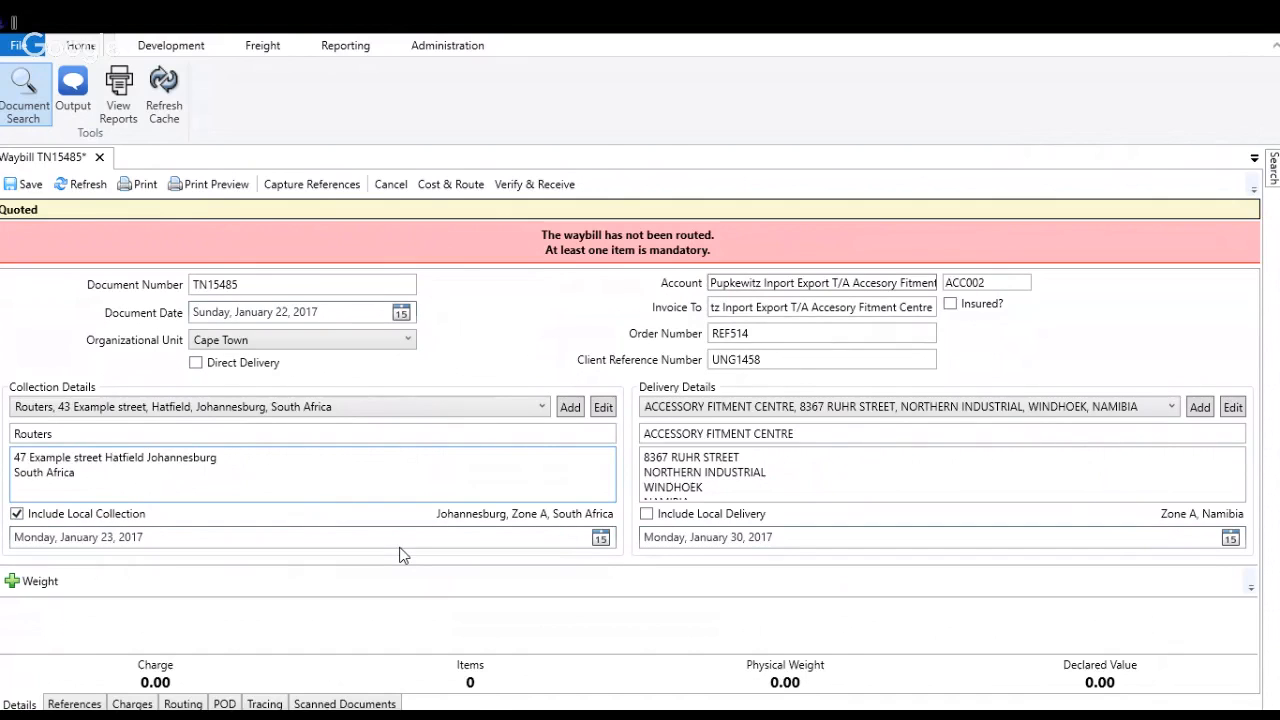
key("Tab")
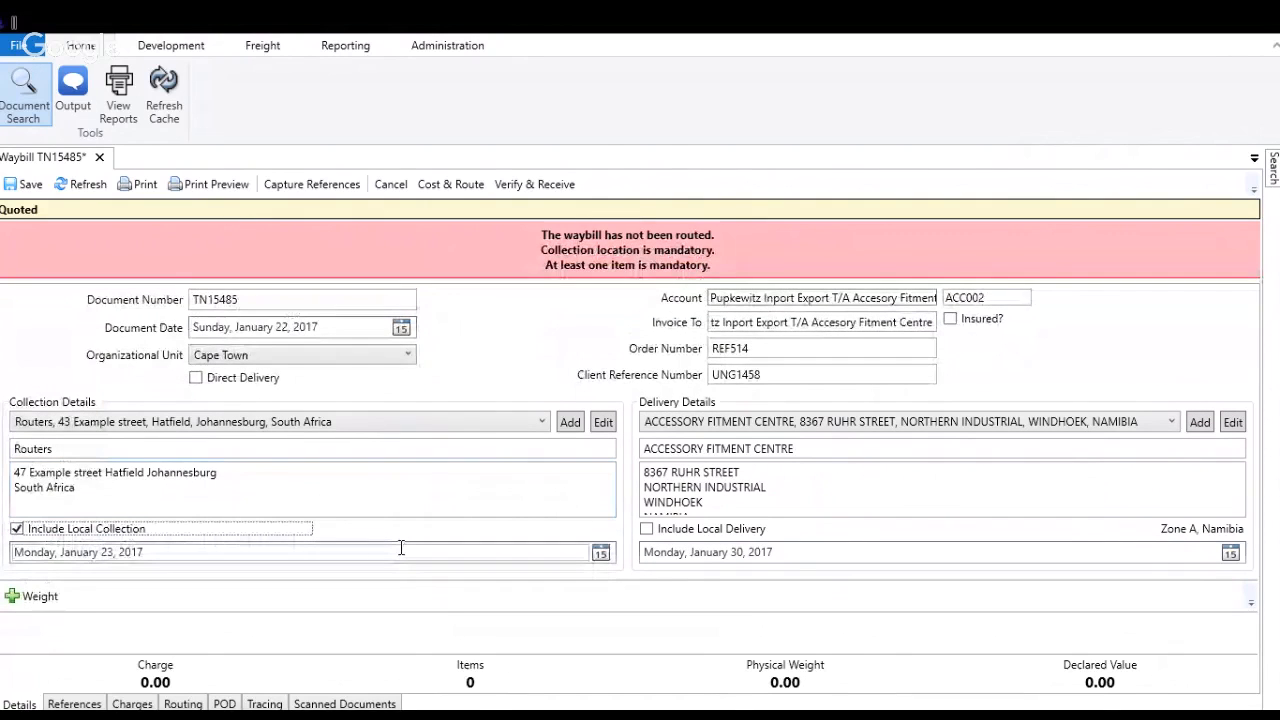
Step: Split the collection address back into separate lines for street, suburb, city and country
left_click(108, 472)
left_click(108, 472)
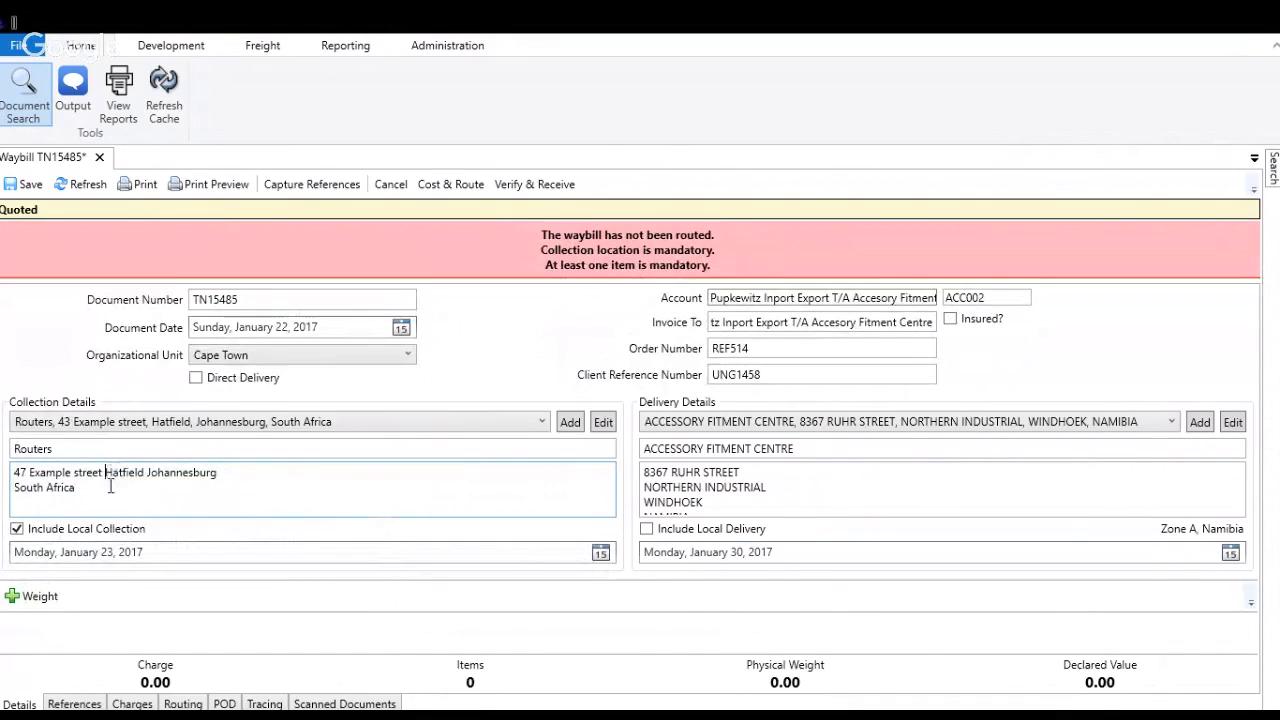
key("Return")
left_click(57, 487)
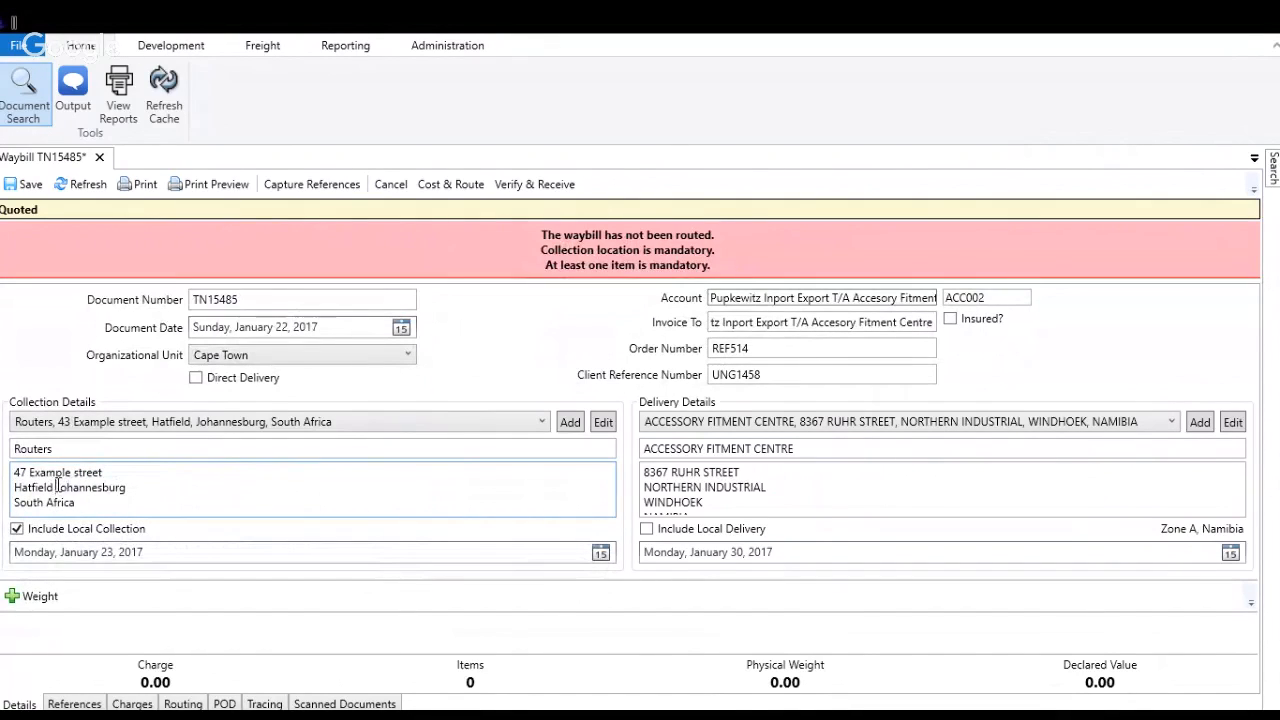
key("Return")
left_click(141, 502)
scroll(157, 501, "down", 1)
left_click(140, 505)
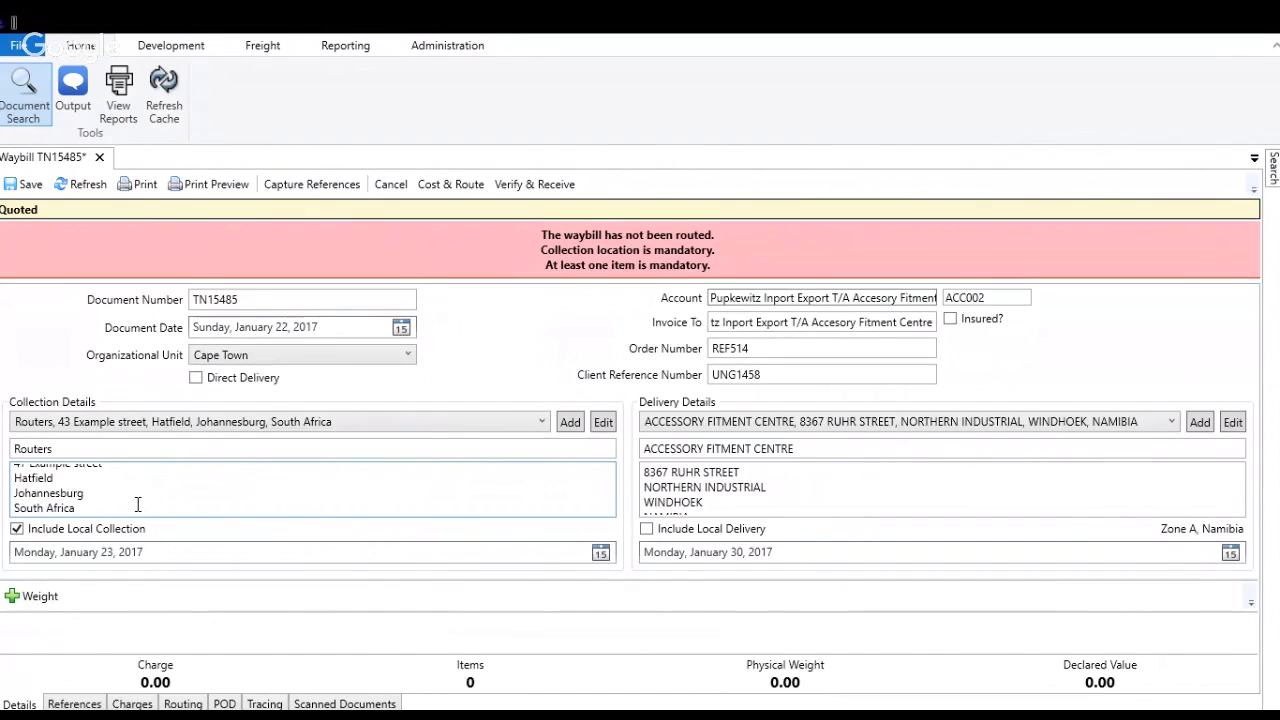
key("Tab")
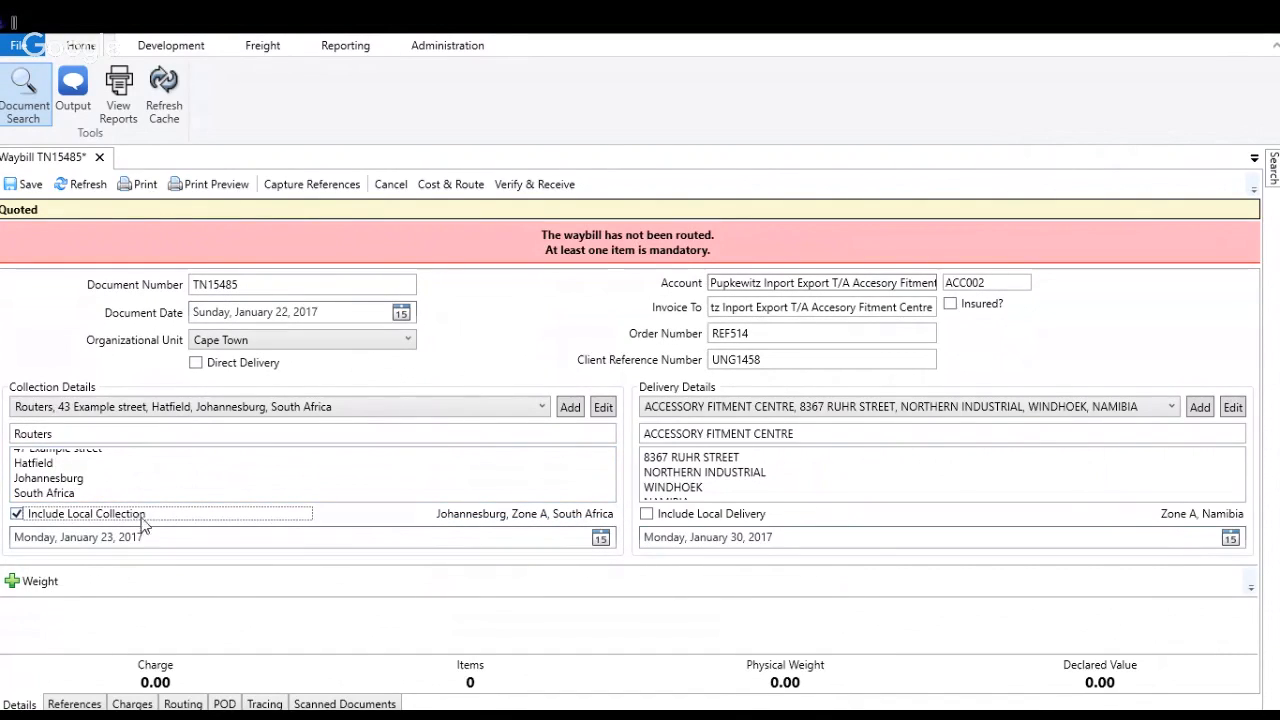
Step: Add a weight item line to the waybill
left_click(22, 588)
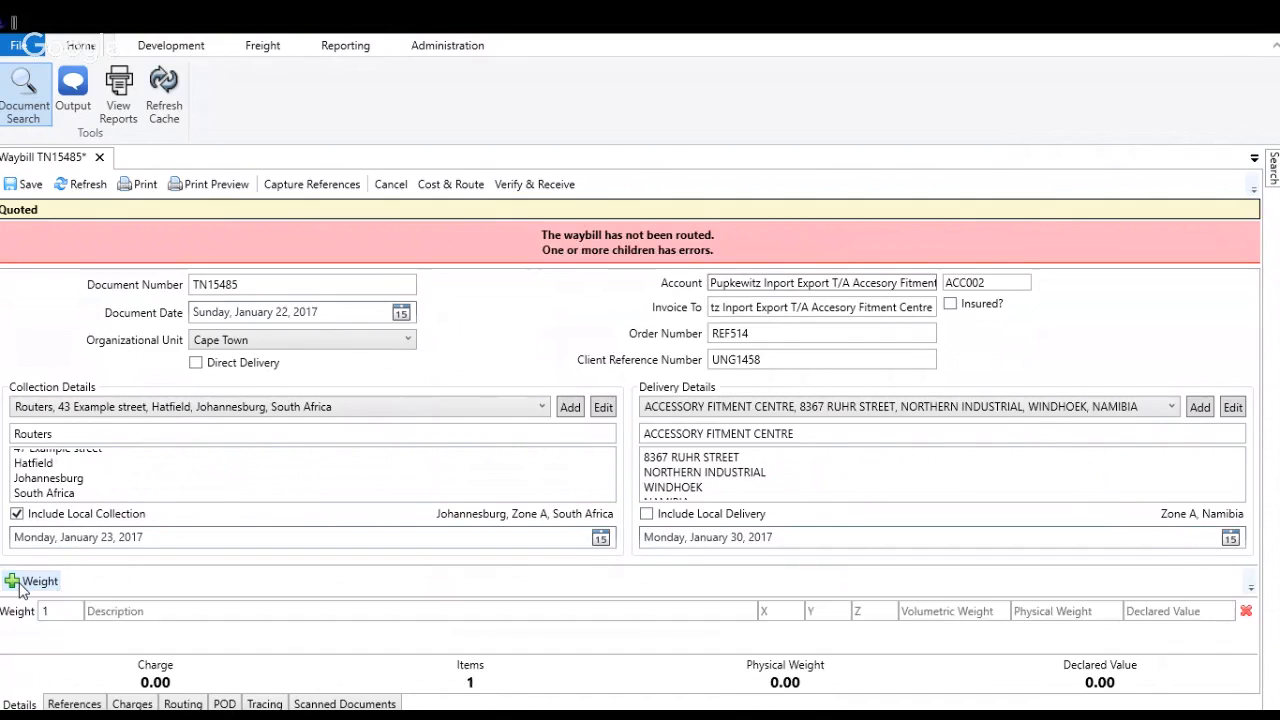
left_click(146, 611)
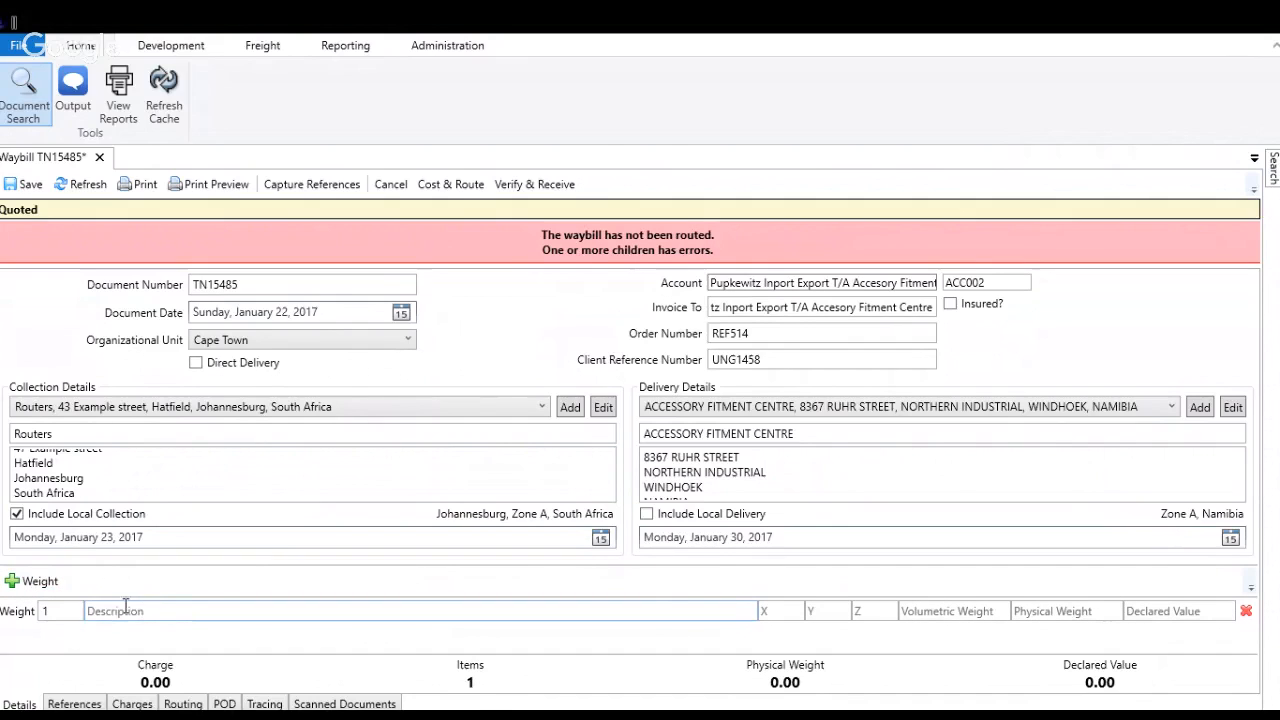
Step: Add three extra weight item lines and delete them again, keeping a single line
left_click(40, 582)
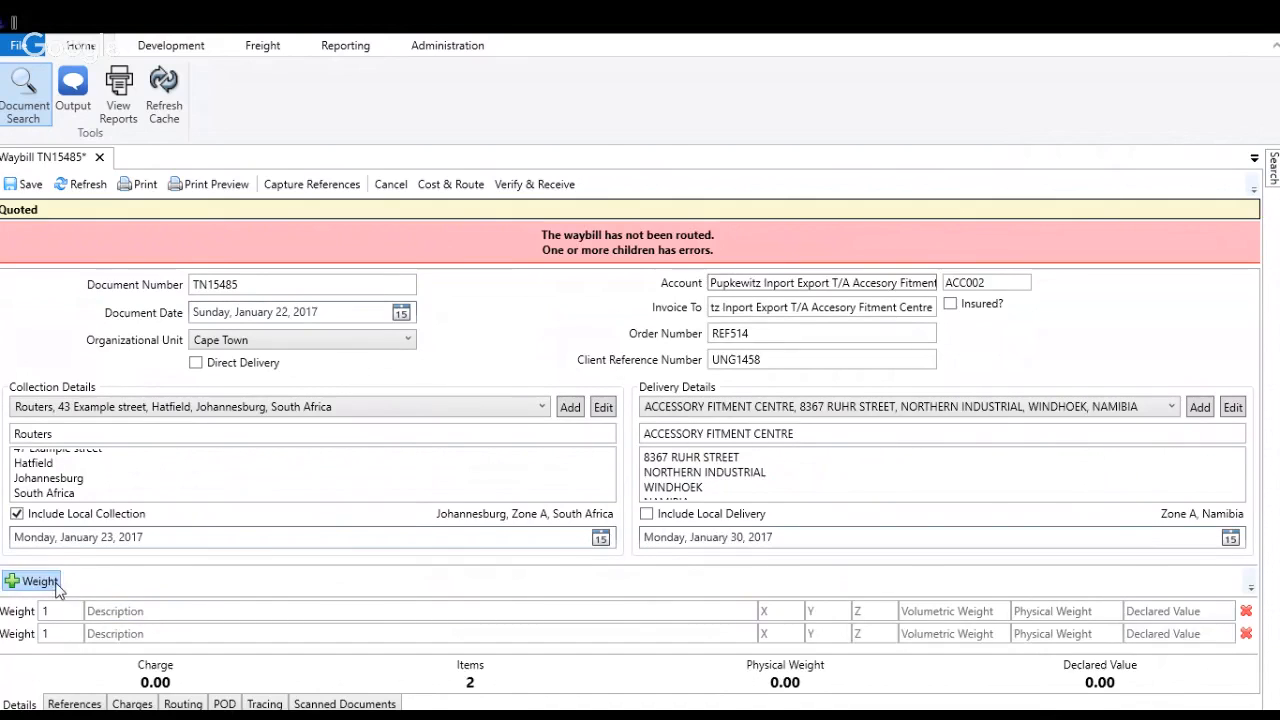
left_click(40, 582)
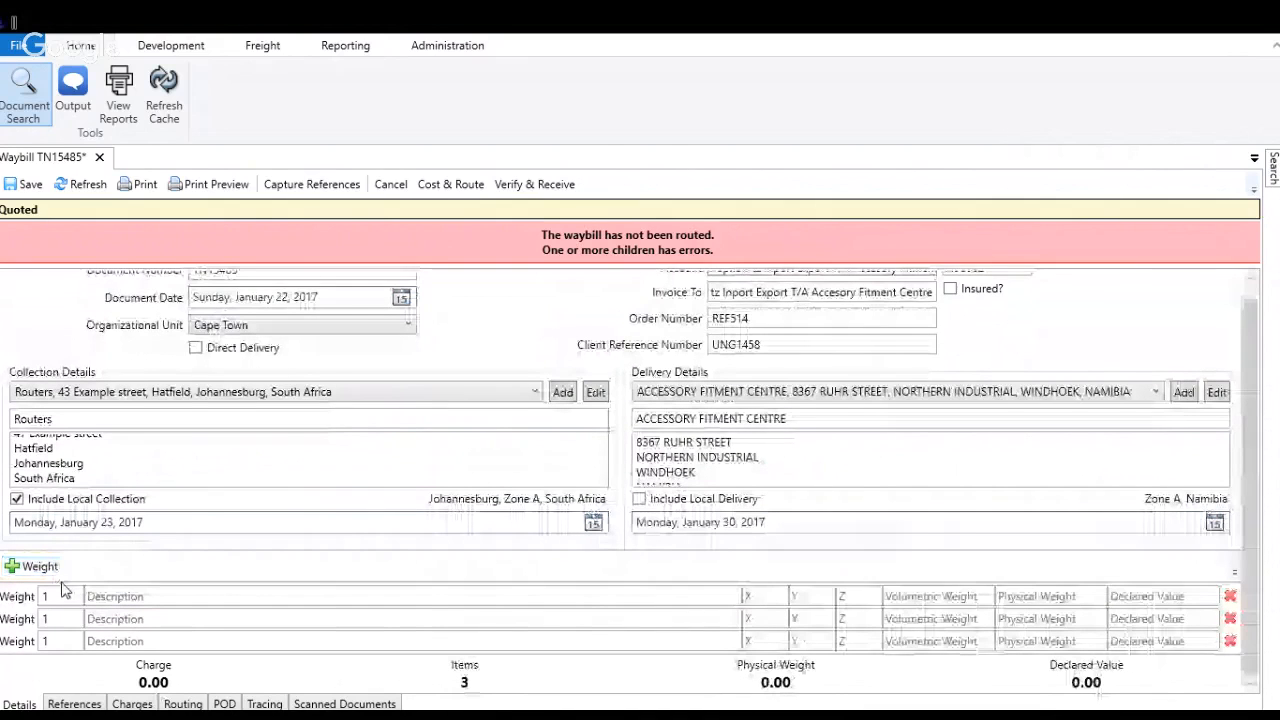
left_click(40, 566)
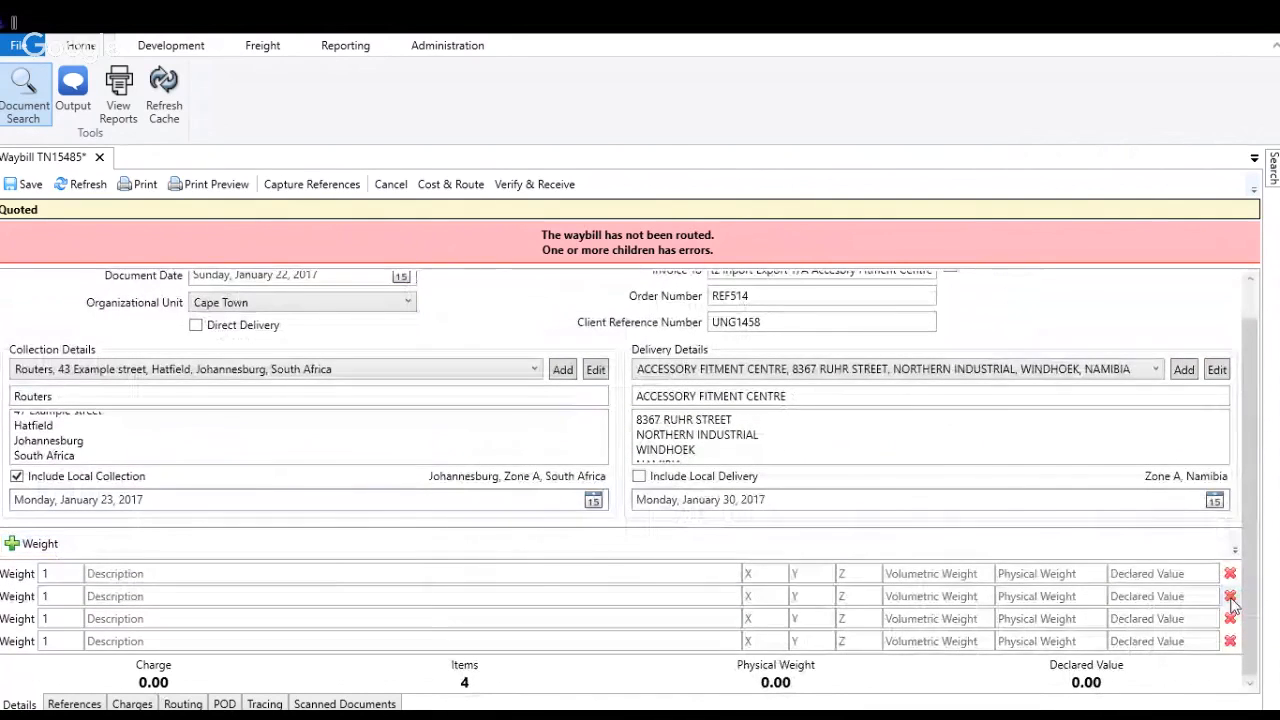
left_click(1230, 596)
left_click(1244, 610)
left_click(1245, 611)
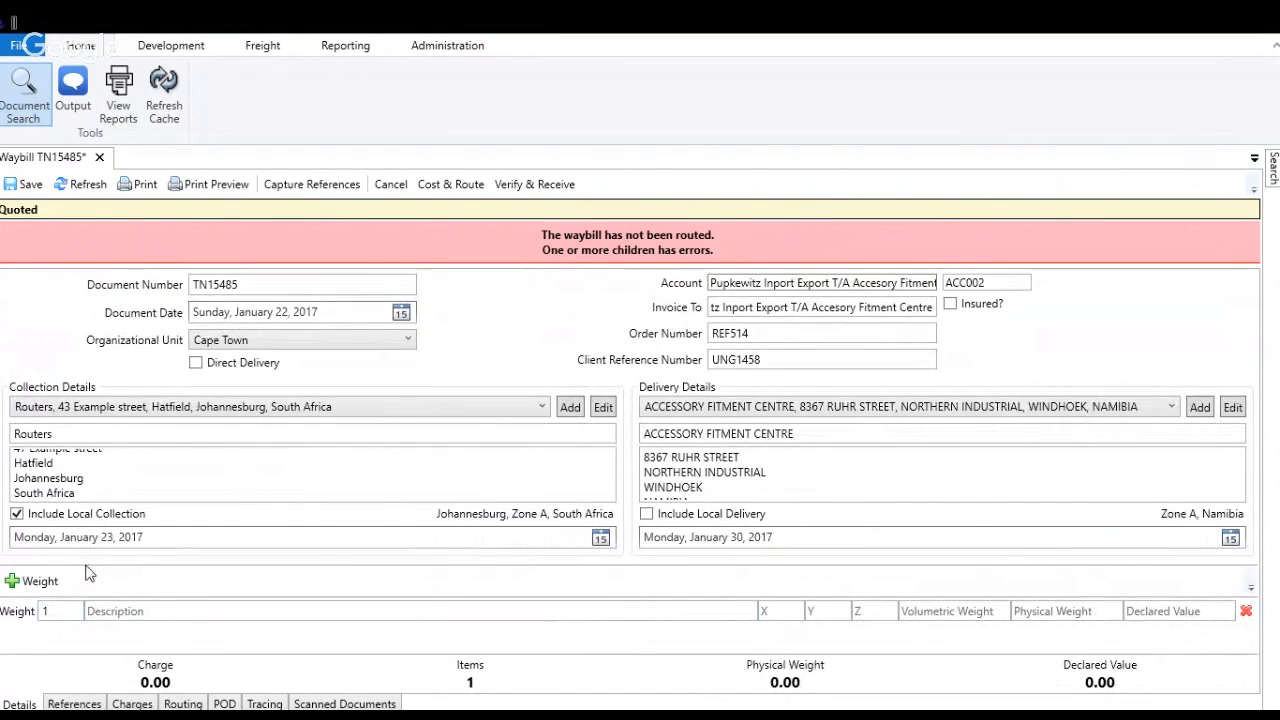
Step: Set the weight item's quantity to 5 and its description to "Boxes"
left_click(72, 611)
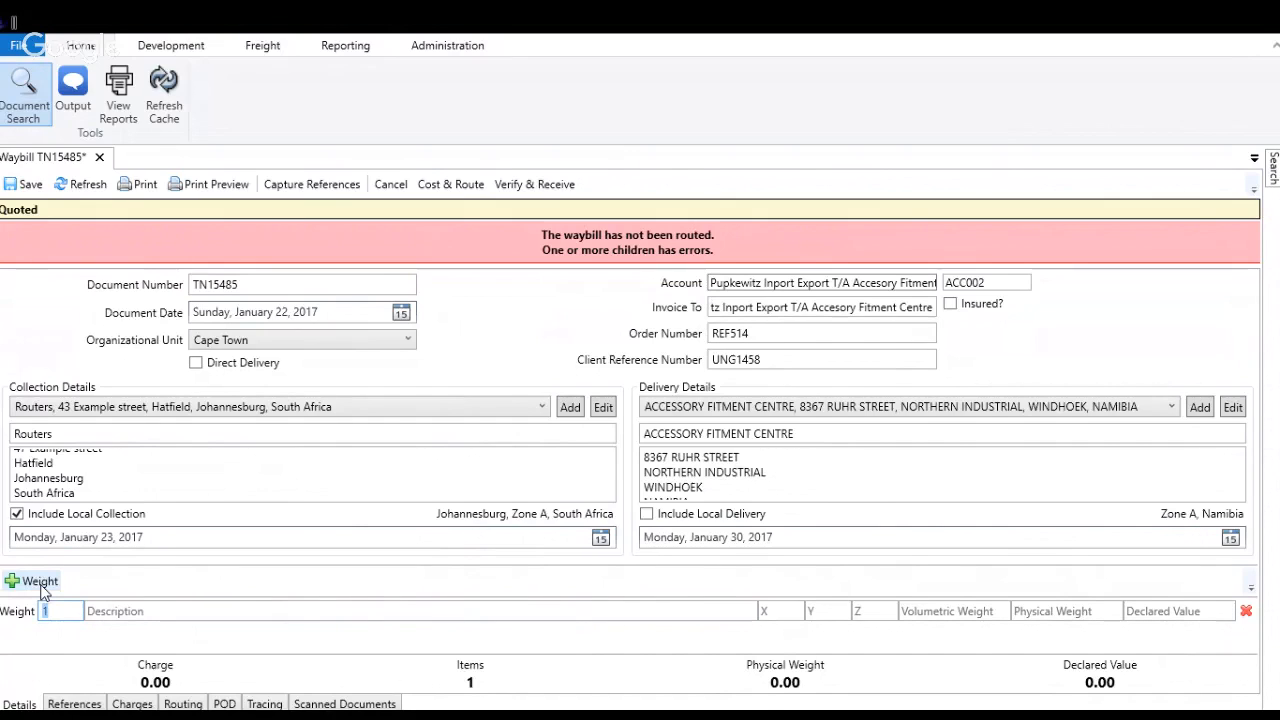
left_click(64, 607)
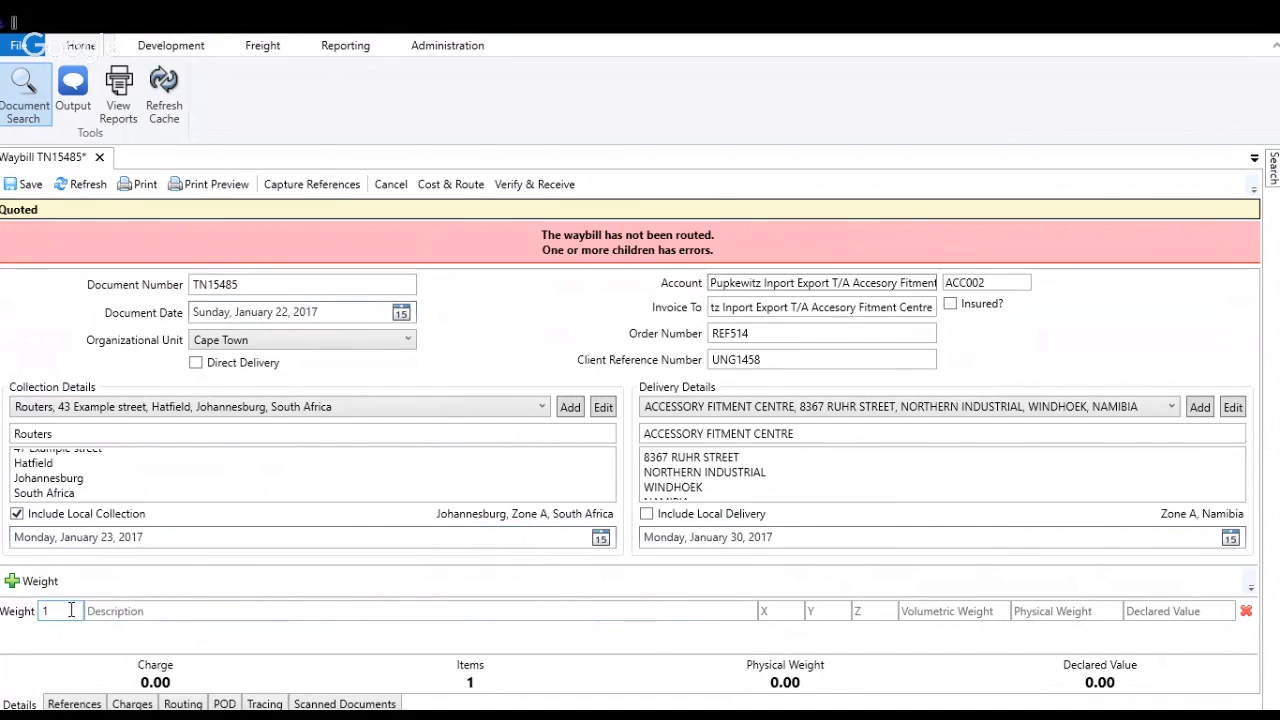
double_click(71, 610)
type("5")
left_click(58, 610)
left_click(114, 611)
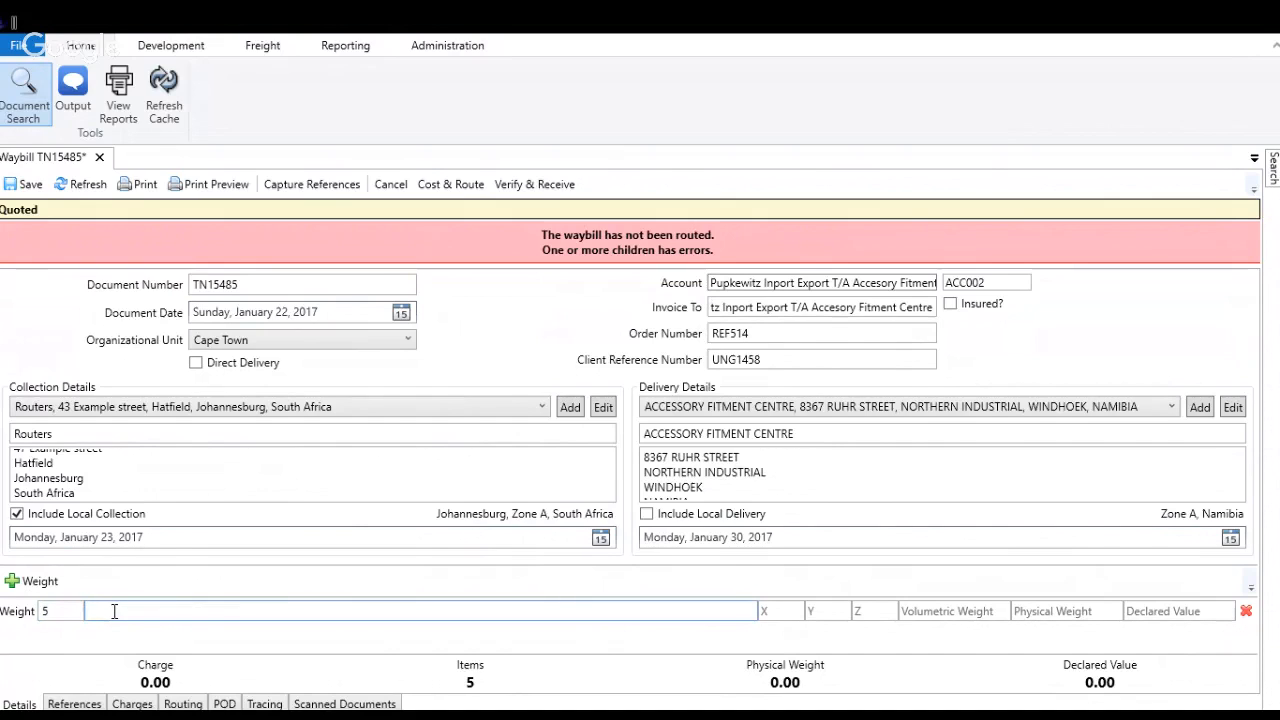
type("Boxes")
key("Tab")
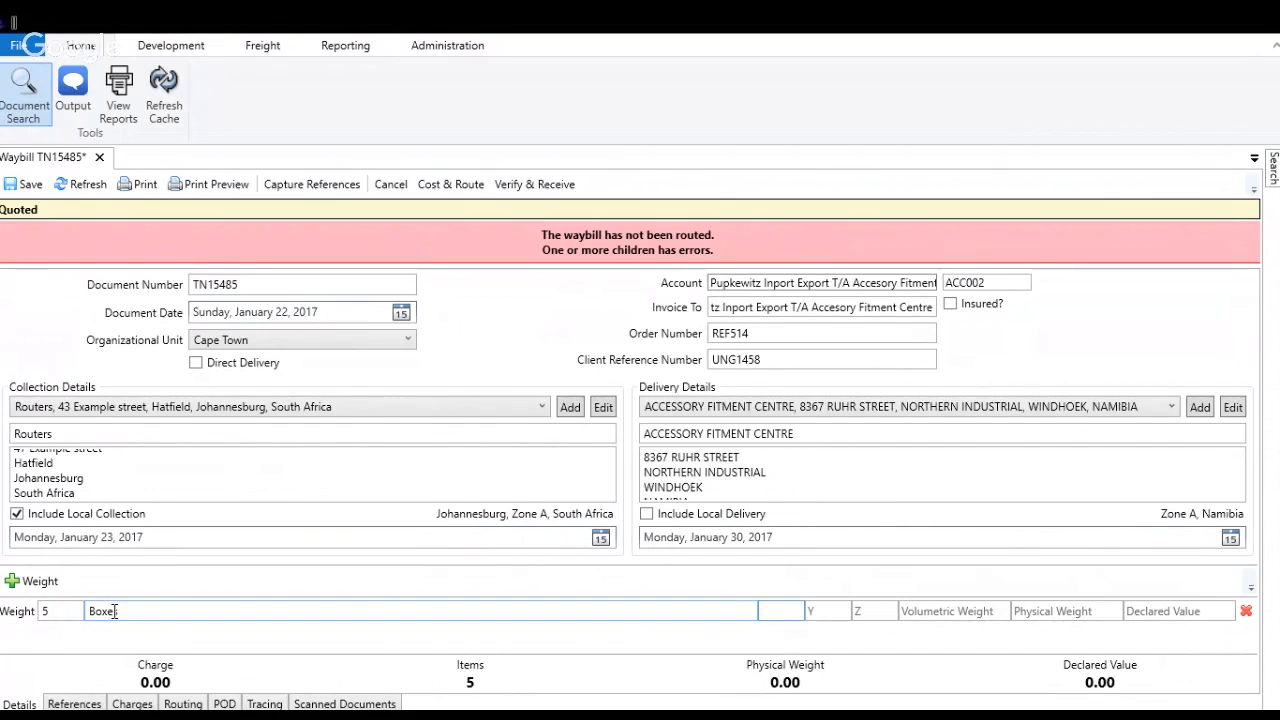
Step: Enter the dimensions of the five boxes as X 12, Y 5 and Z 4
type("12")
key("Tab")
type("5")
key("Tab")
type("4")
key("Tab")
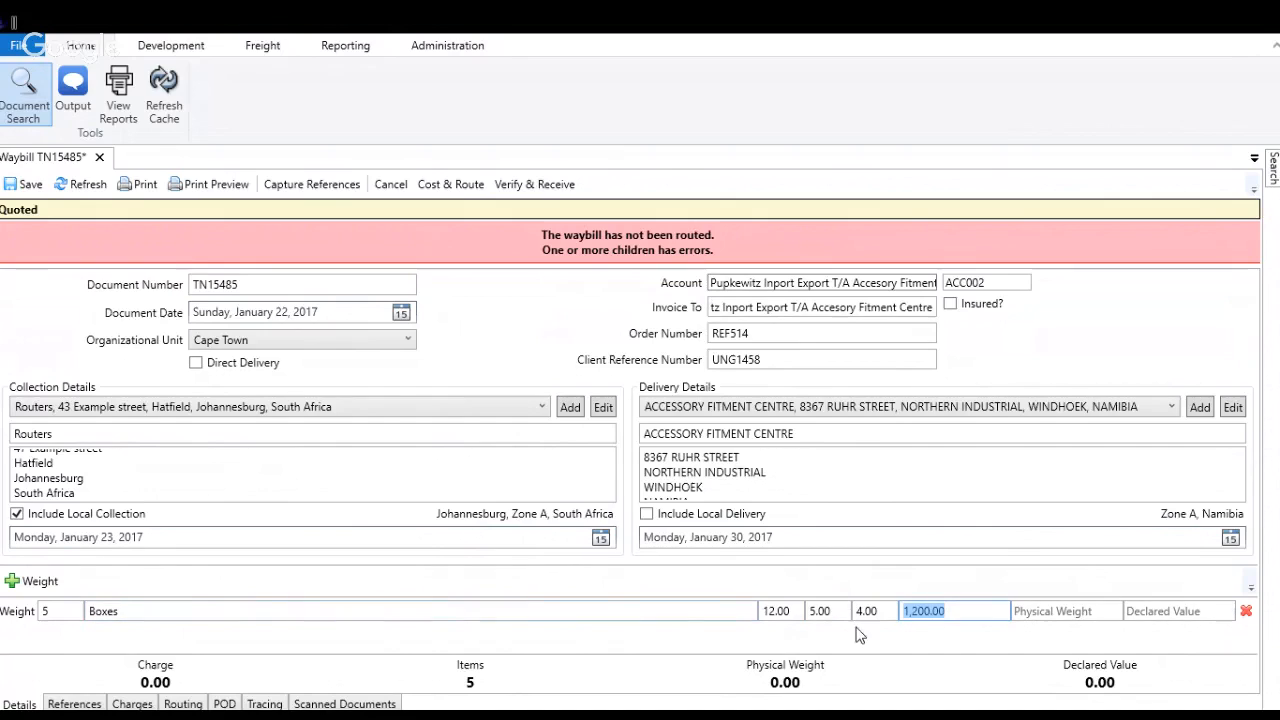
Step: Examine the volumetric weight calculated for the five boxes, along with the account it depends on
left_click_drag(970, 609, 883, 606)
left_click(744, 280)
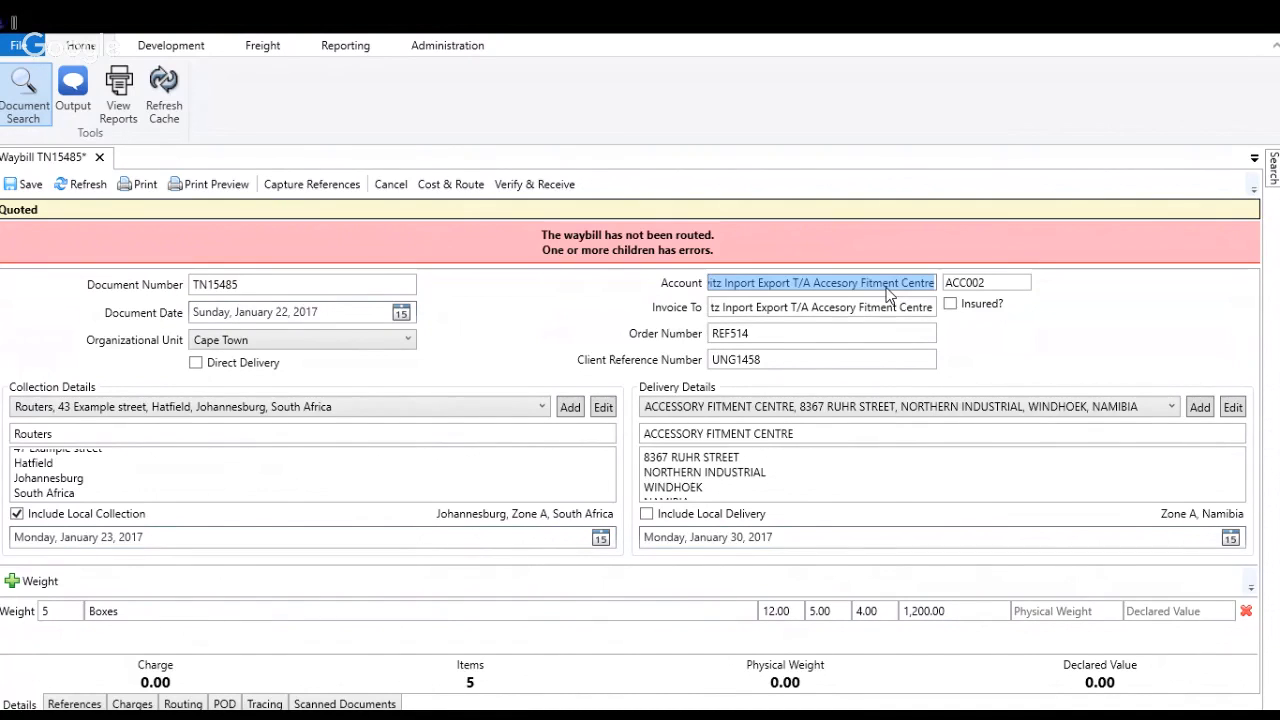
left_click(966, 613)
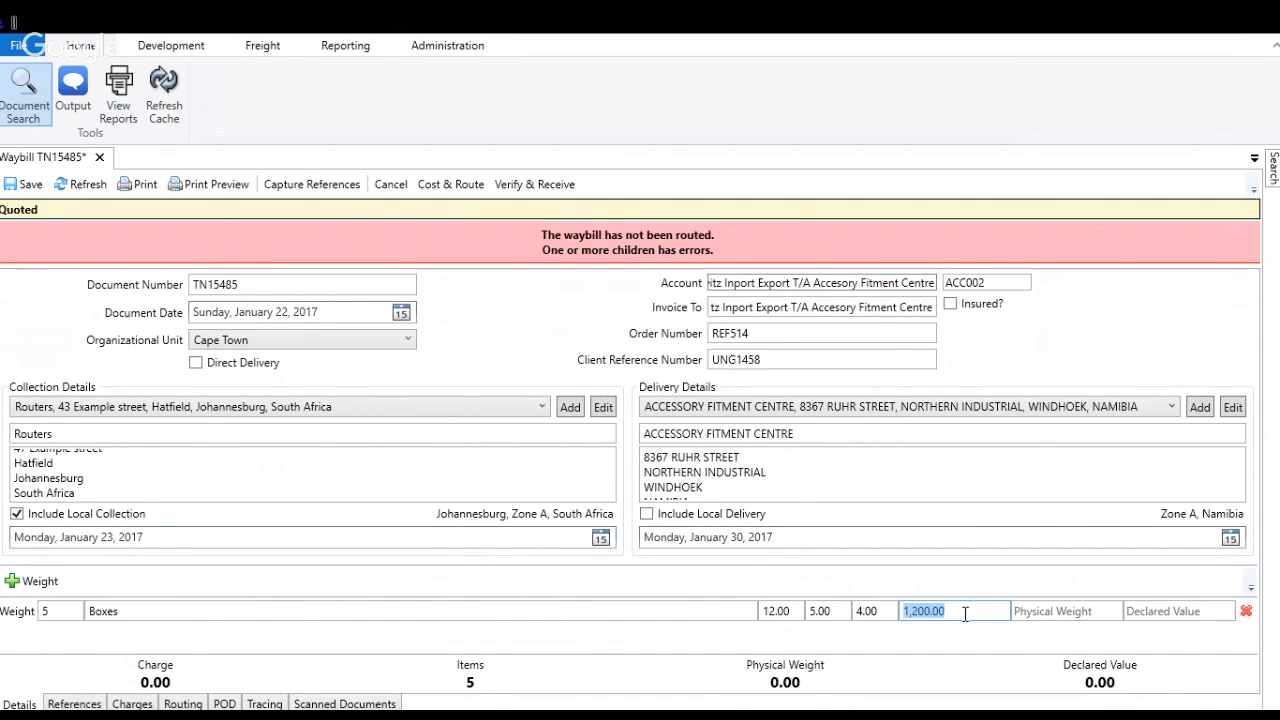
left_click(972, 612)
left_click_drag(972, 612, 864, 615)
left_click(954, 610)
left_click(1026, 611)
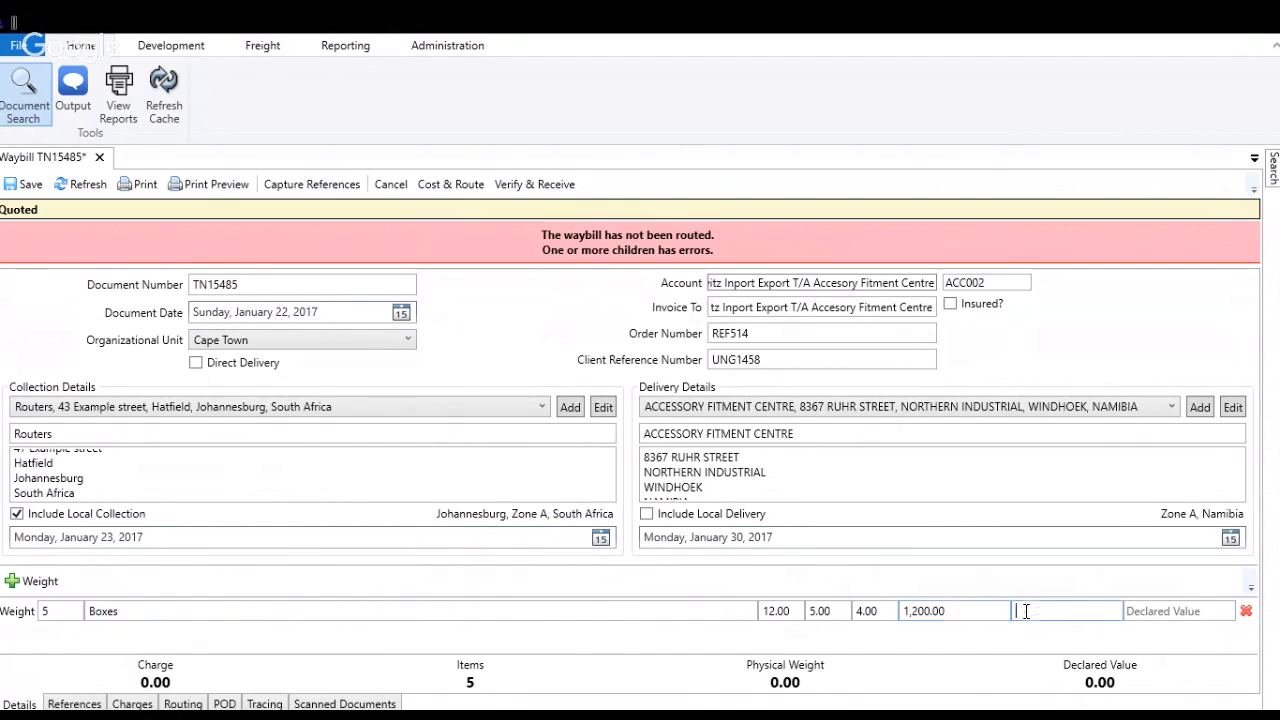
left_click(992, 612)
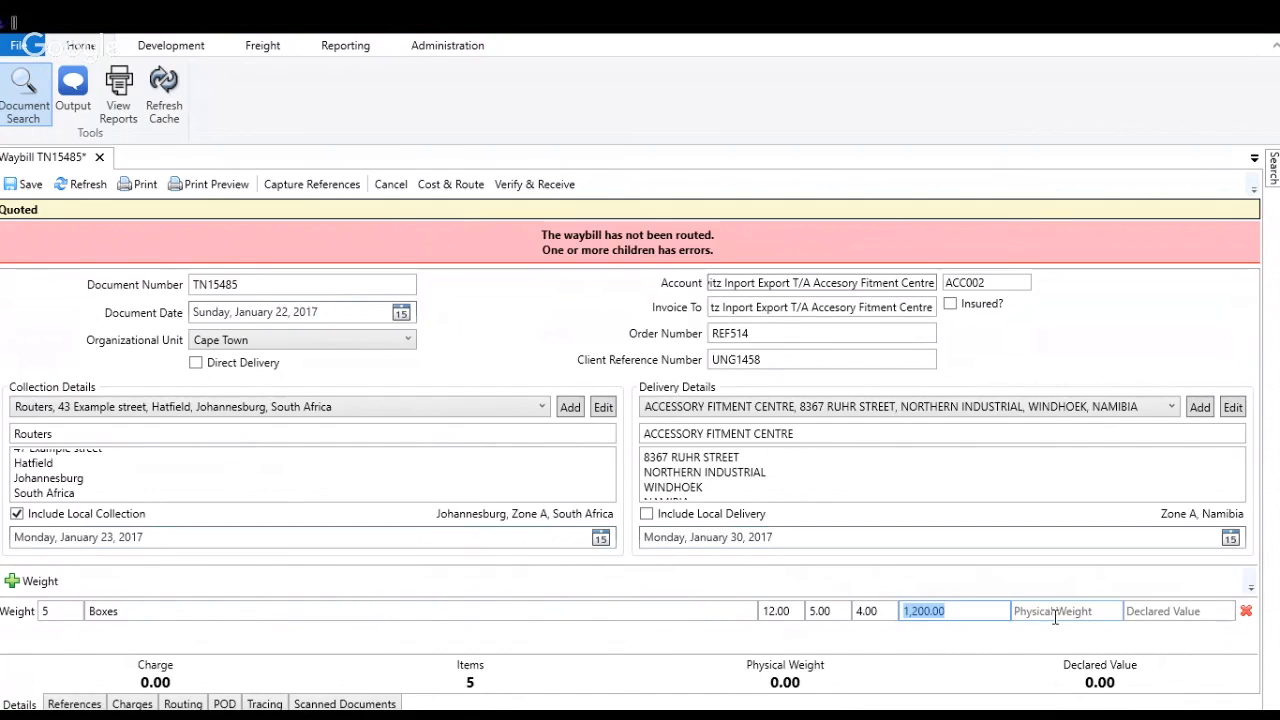
Step: Set the five boxes' physical weight to 1,300 and their declared value to 20,000
left_click(1055, 616)
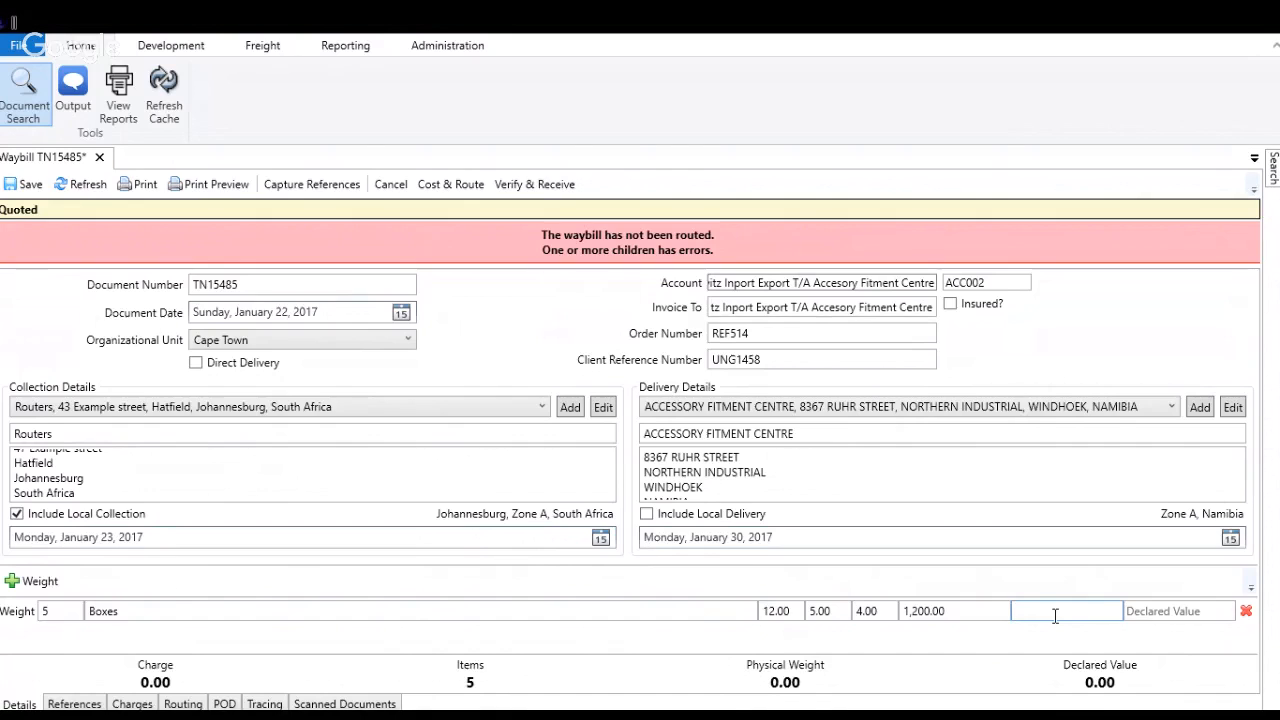
type("1,300")
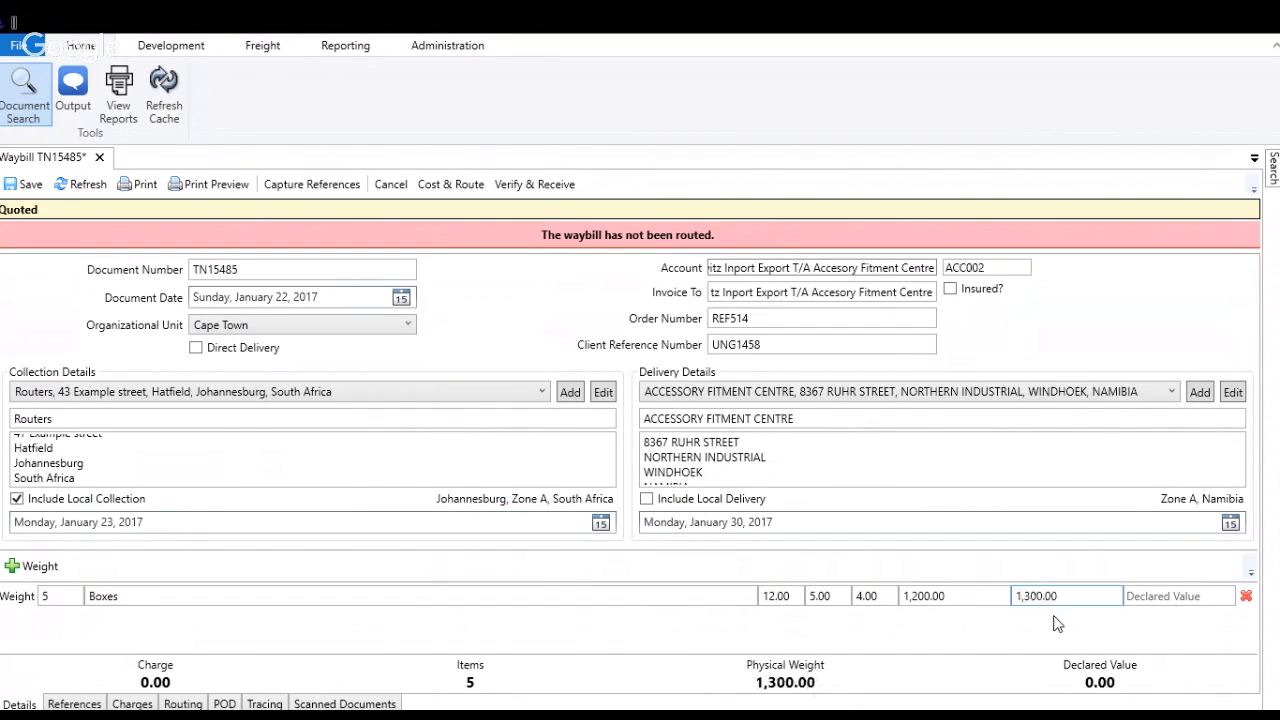
left_click(1139, 597)
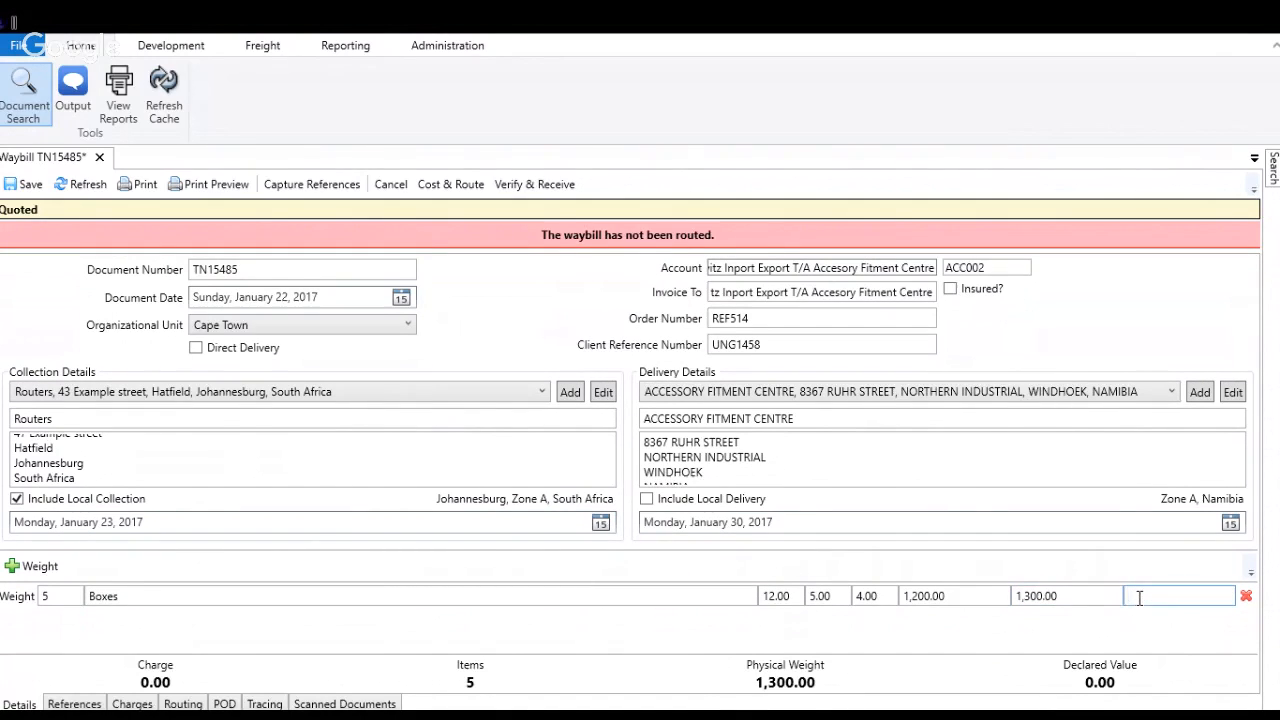
type("20,000.0")
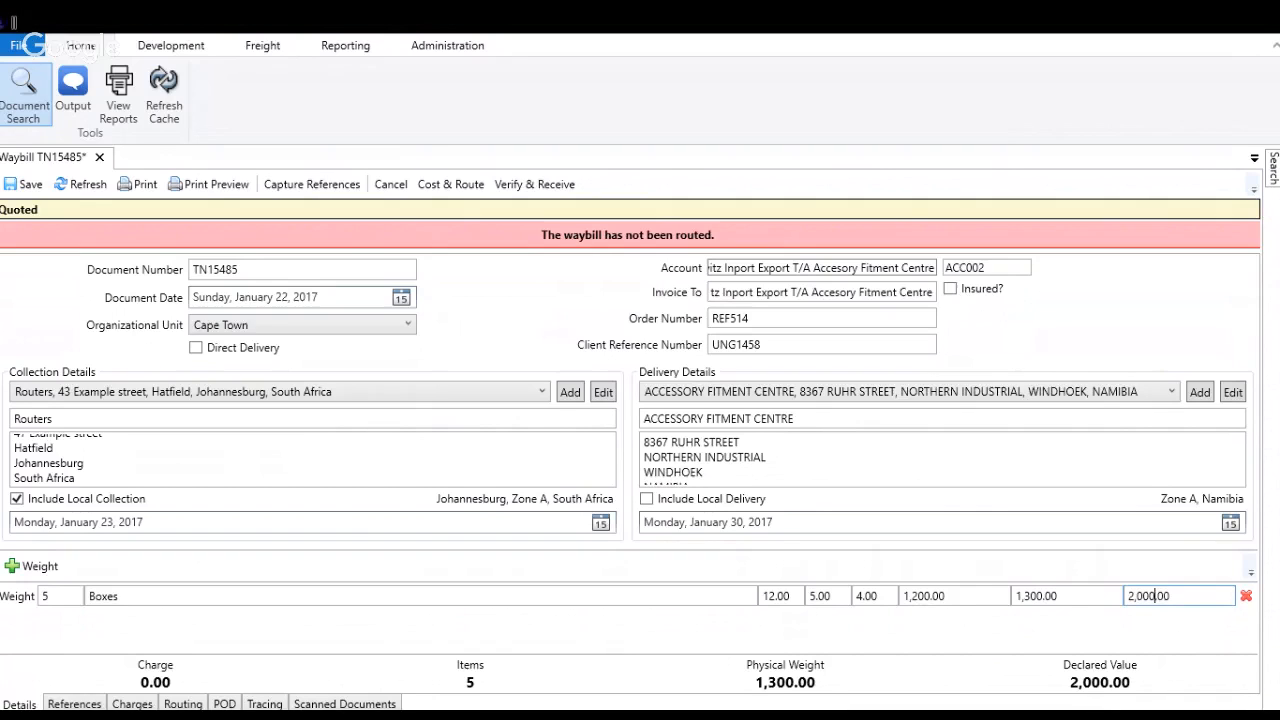
type("0")
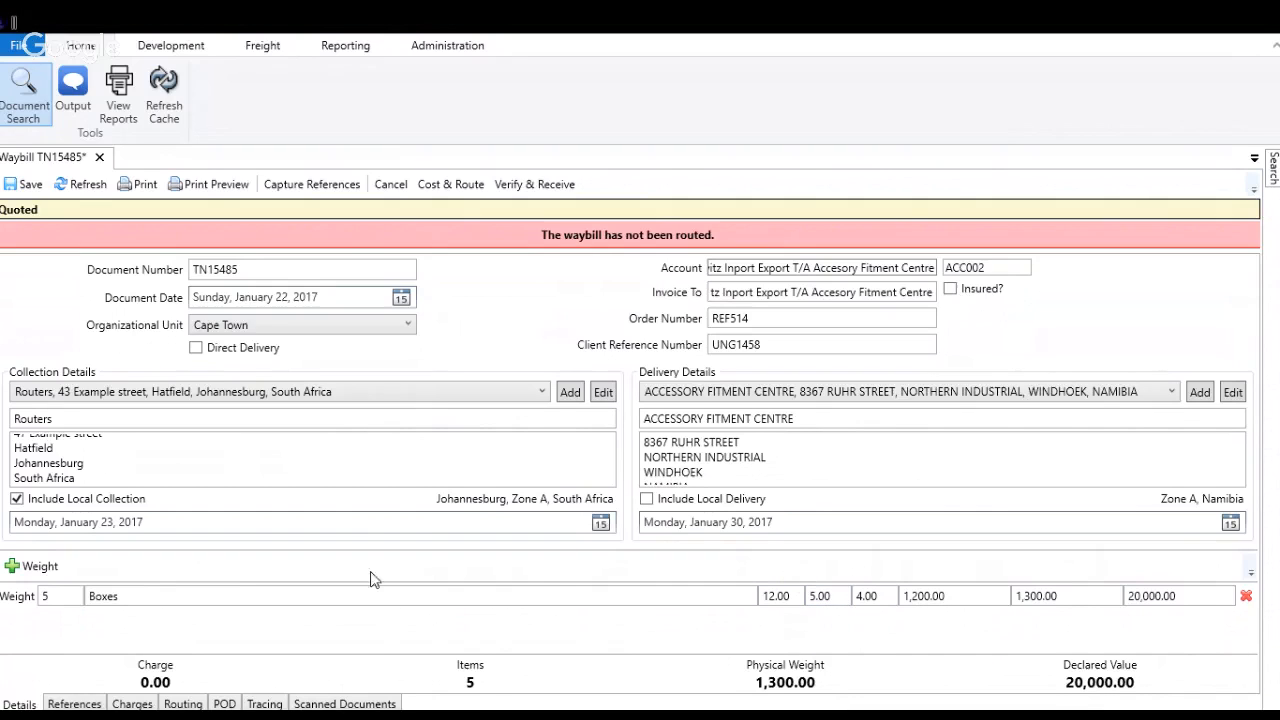
Step: Add a second weight item line with quantity 2 and description "Boxes"
left_click(40, 568)
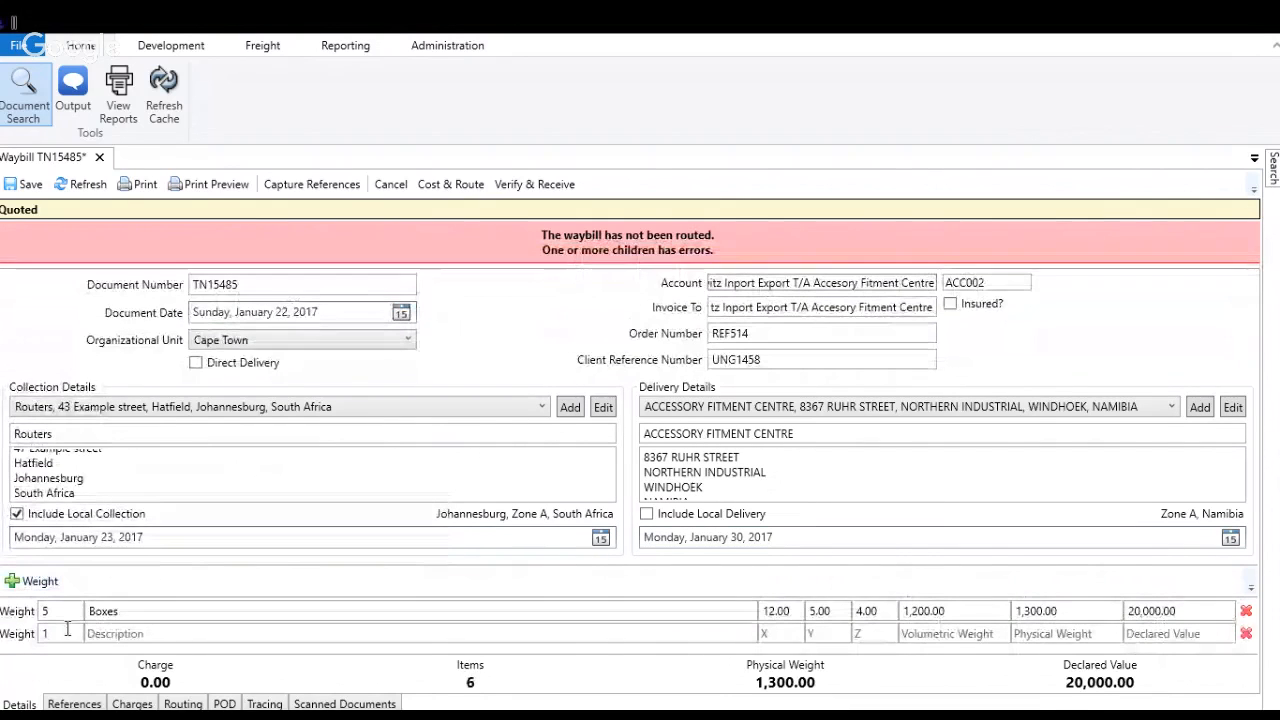
left_click(67, 628)
type("2")
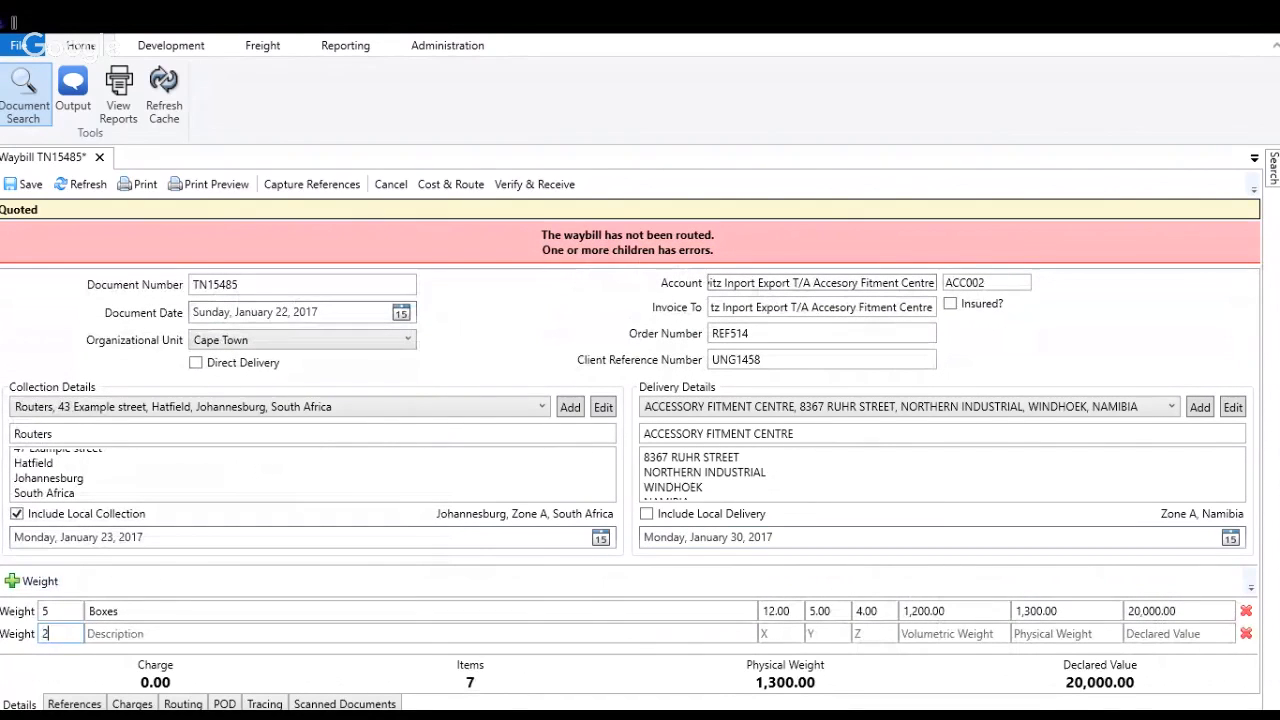
key("Tab")
type("Boxes")
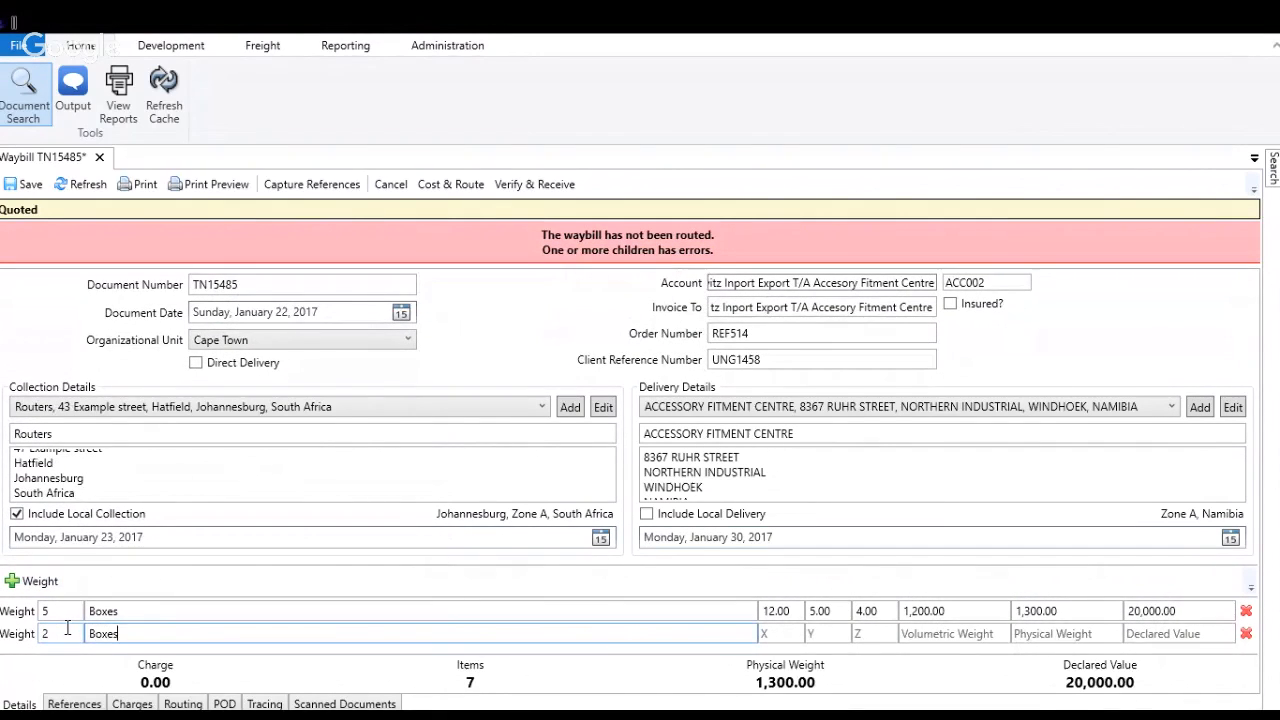
Step: Enter the dimensions of the second item line as X 6, Y 4 and Z 5
key("Tab")
type("6")
key("Tab")
type("4")
key("Tab")
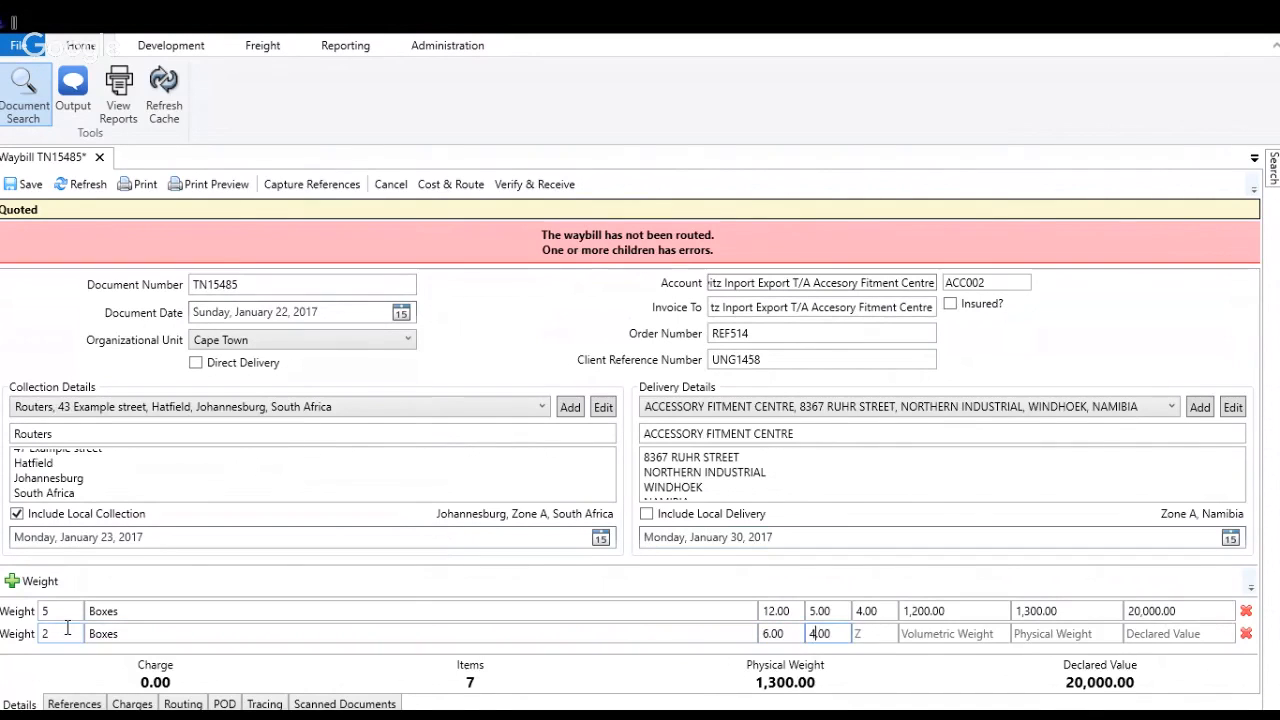
type("5")
key("Tab")
key("Tab")
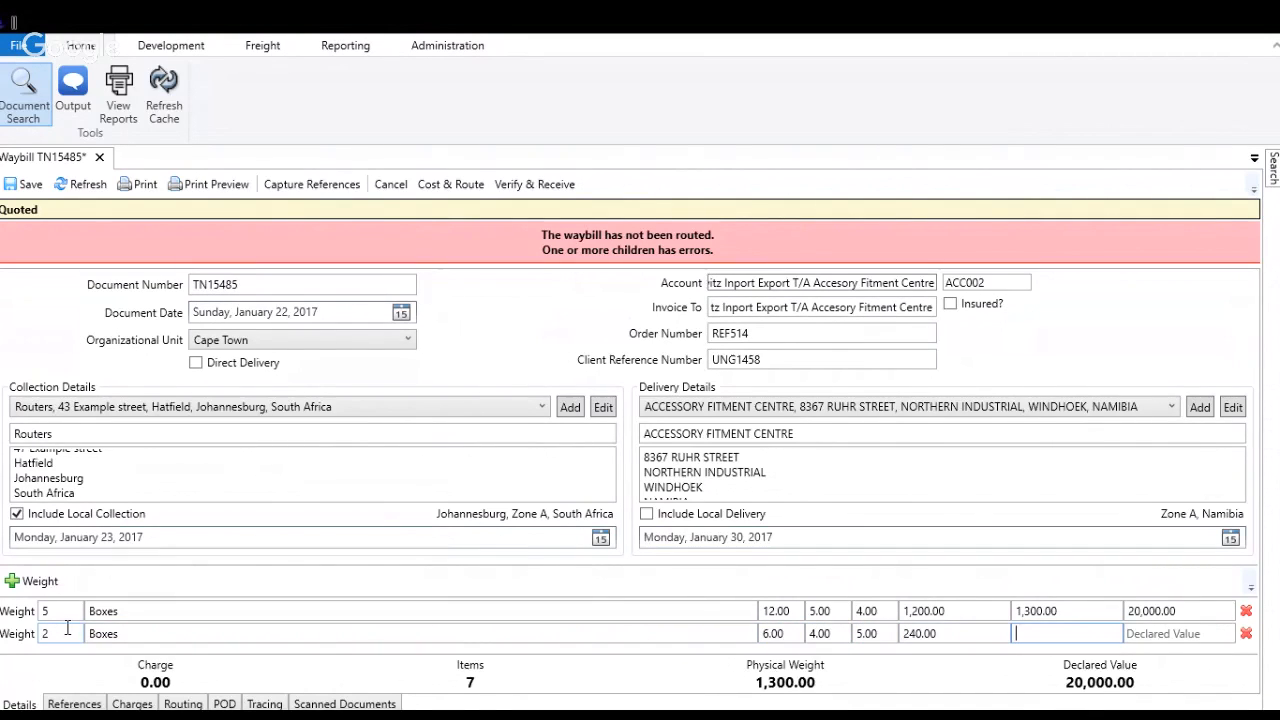
Step: Set the second item line's physical weight to 150 and its declared value to 2,500
type("150")
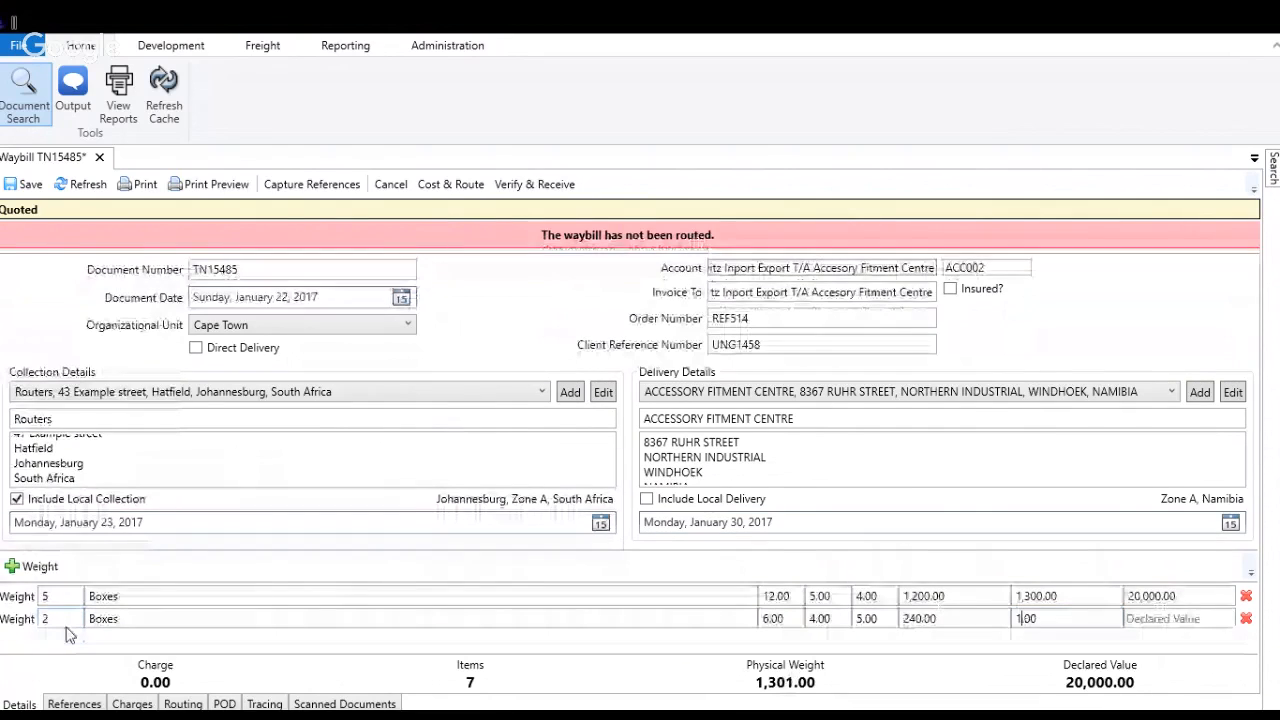
key("Tab")
type("2500")
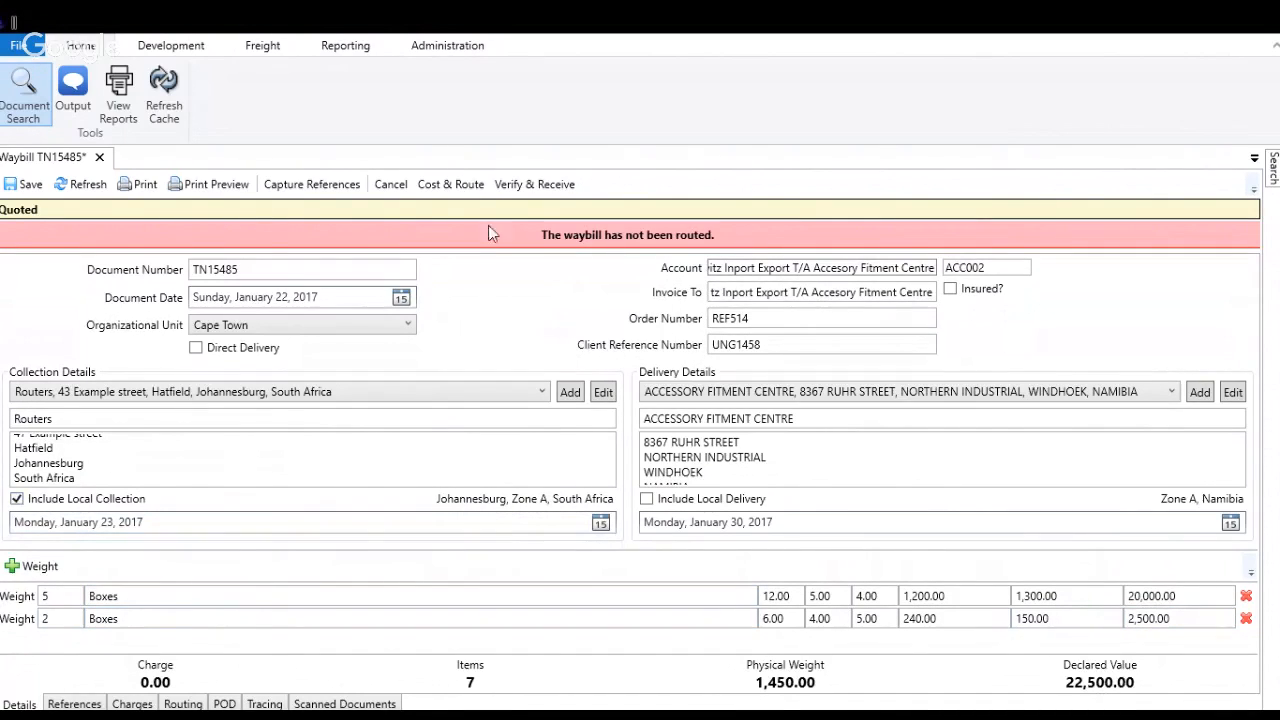
Step: Cost and route the waybill, and review its collection/delivery, transport and documentation charges
left_click(432, 184)
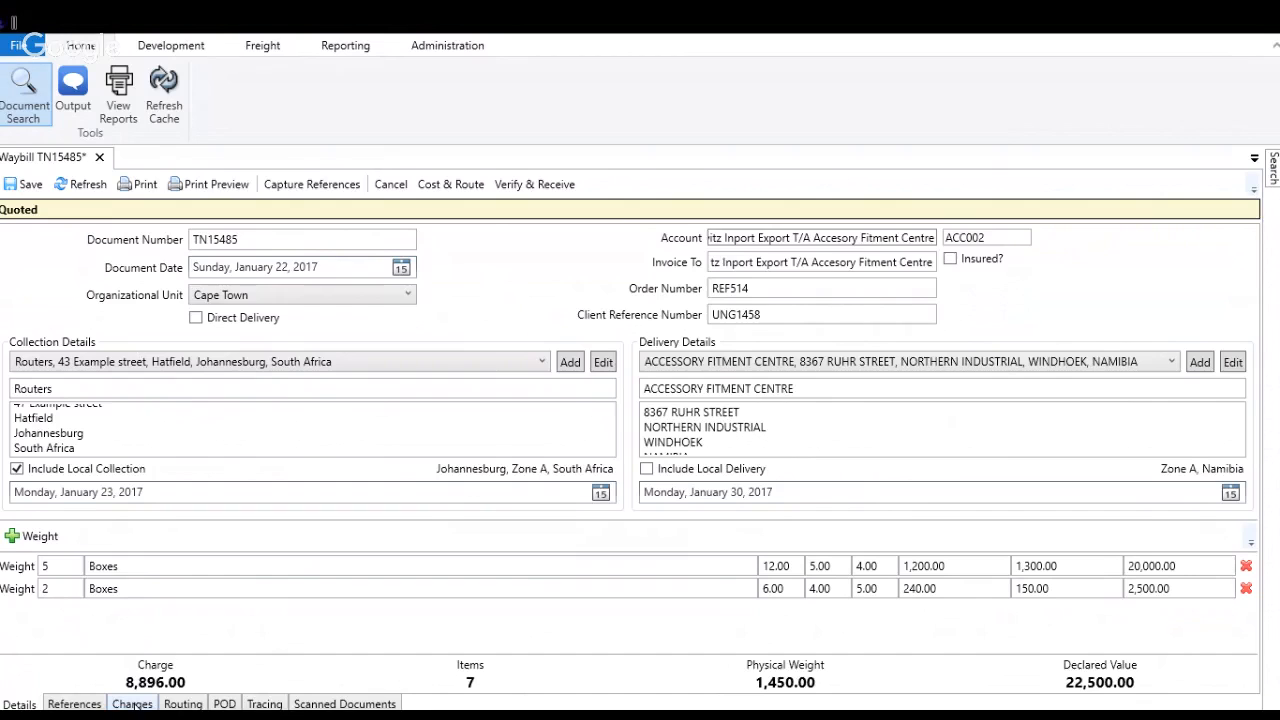
left_click(133, 704)
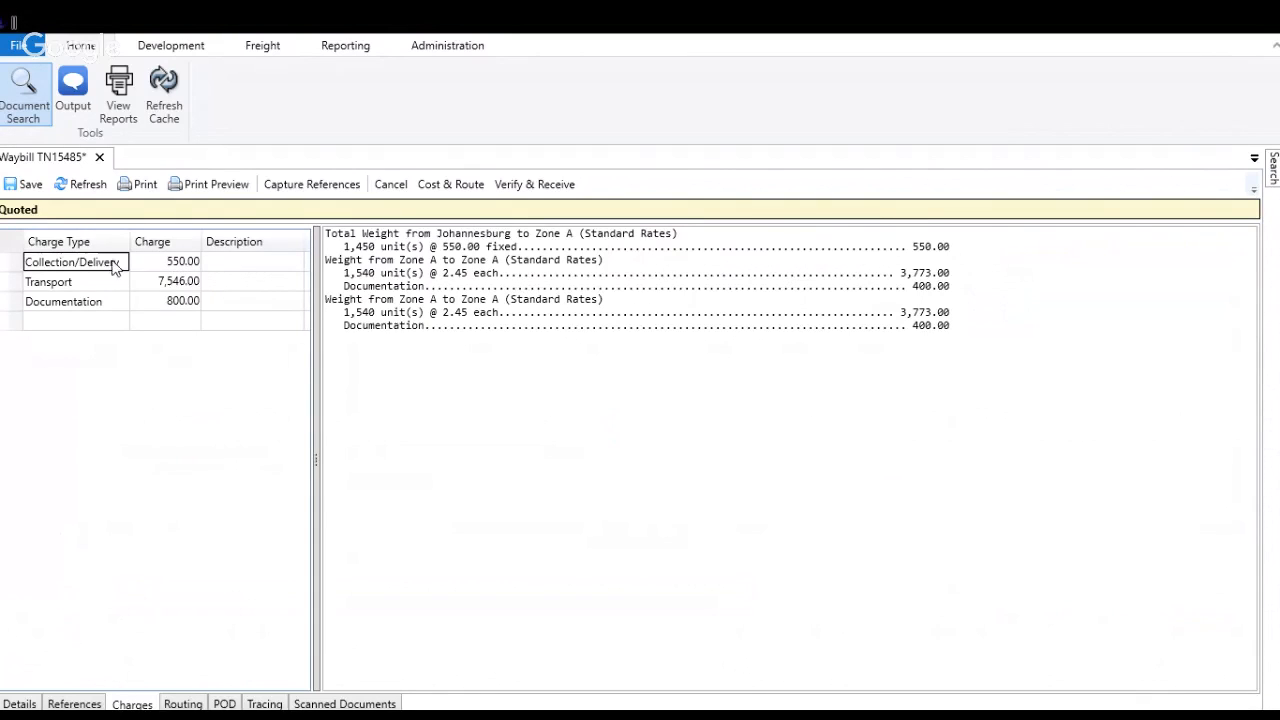
left_click(182, 264)
left_click(154, 285)
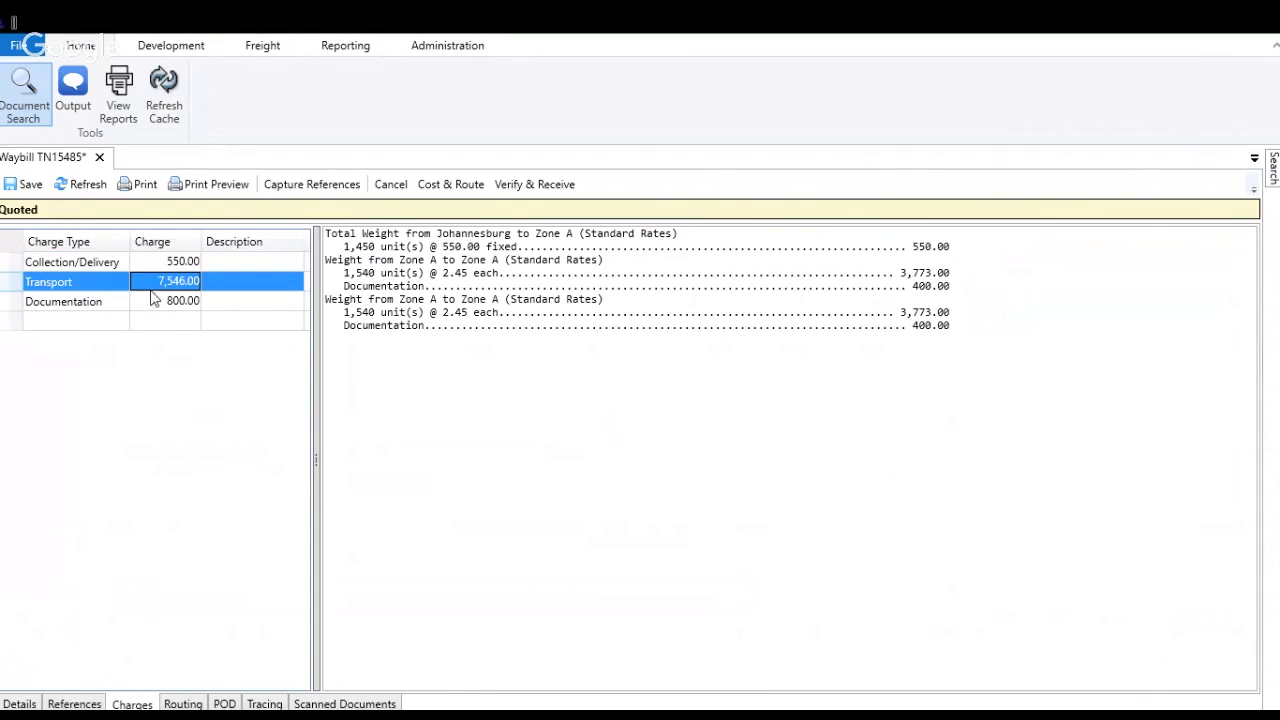
left_click(157, 302)
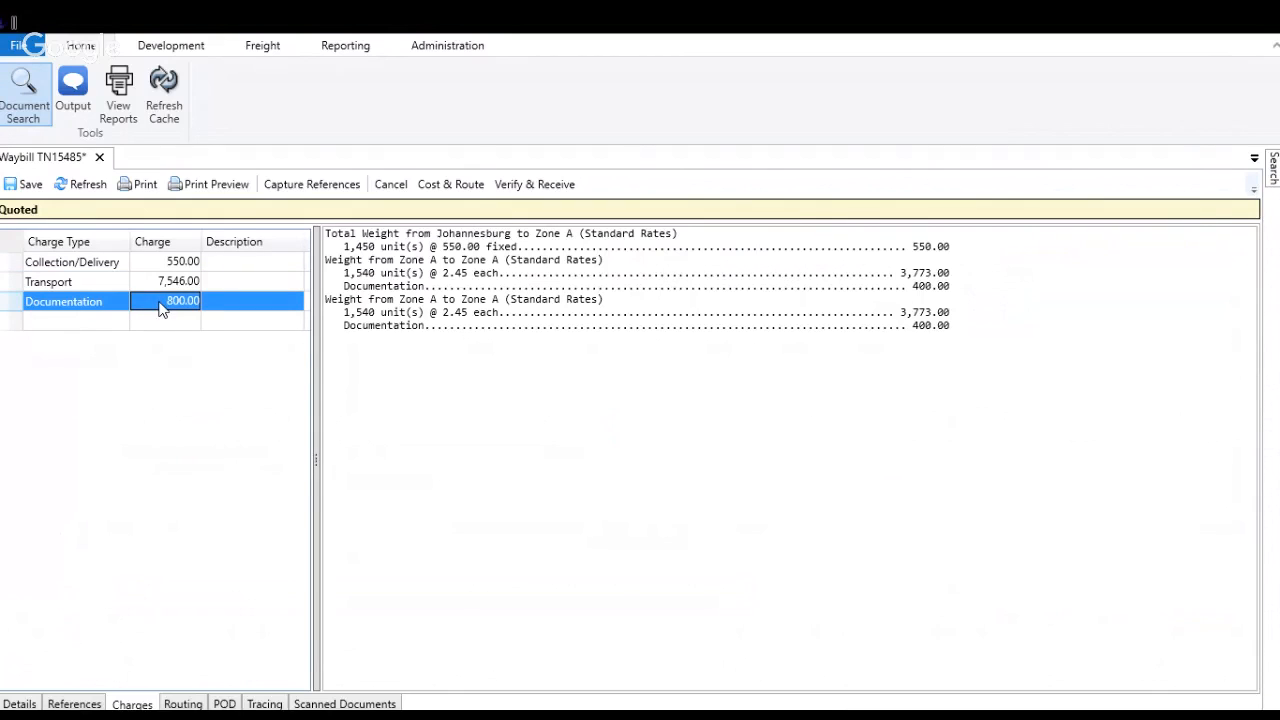
Step: Review the waybill's collection route, receiving distribution centers and forwarding routes
left_click(185, 704)
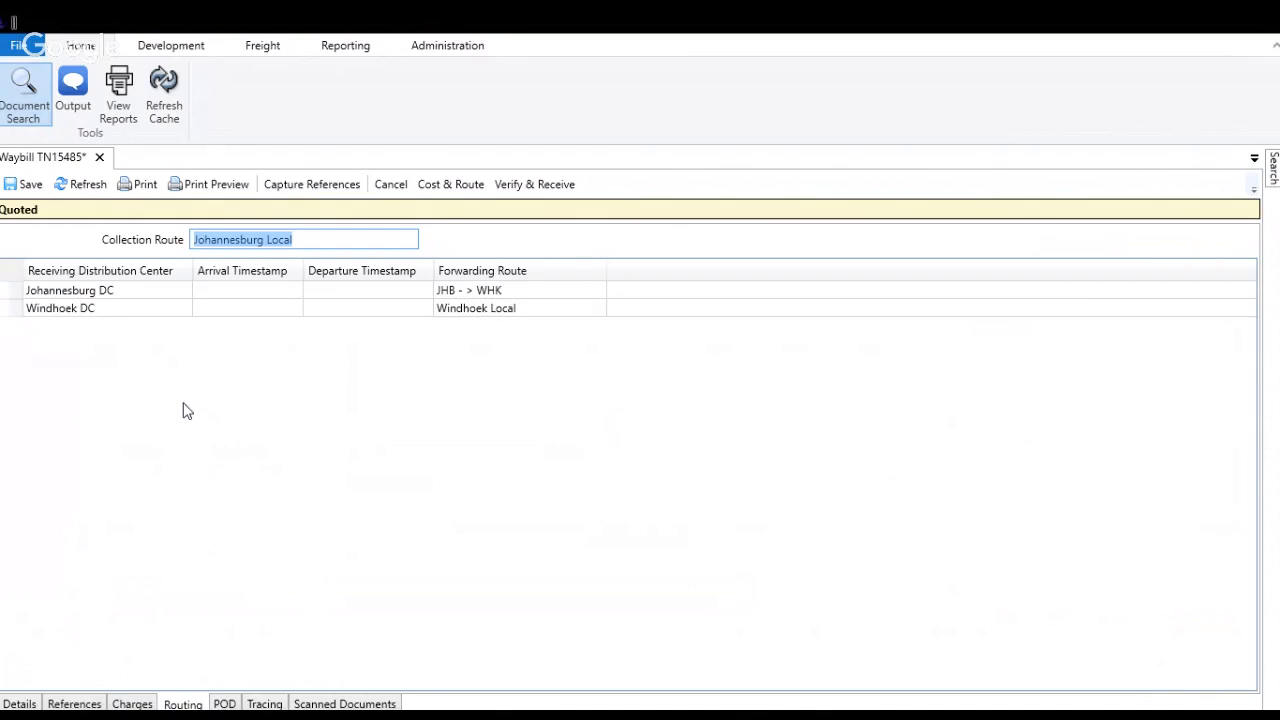
left_click(93, 294)
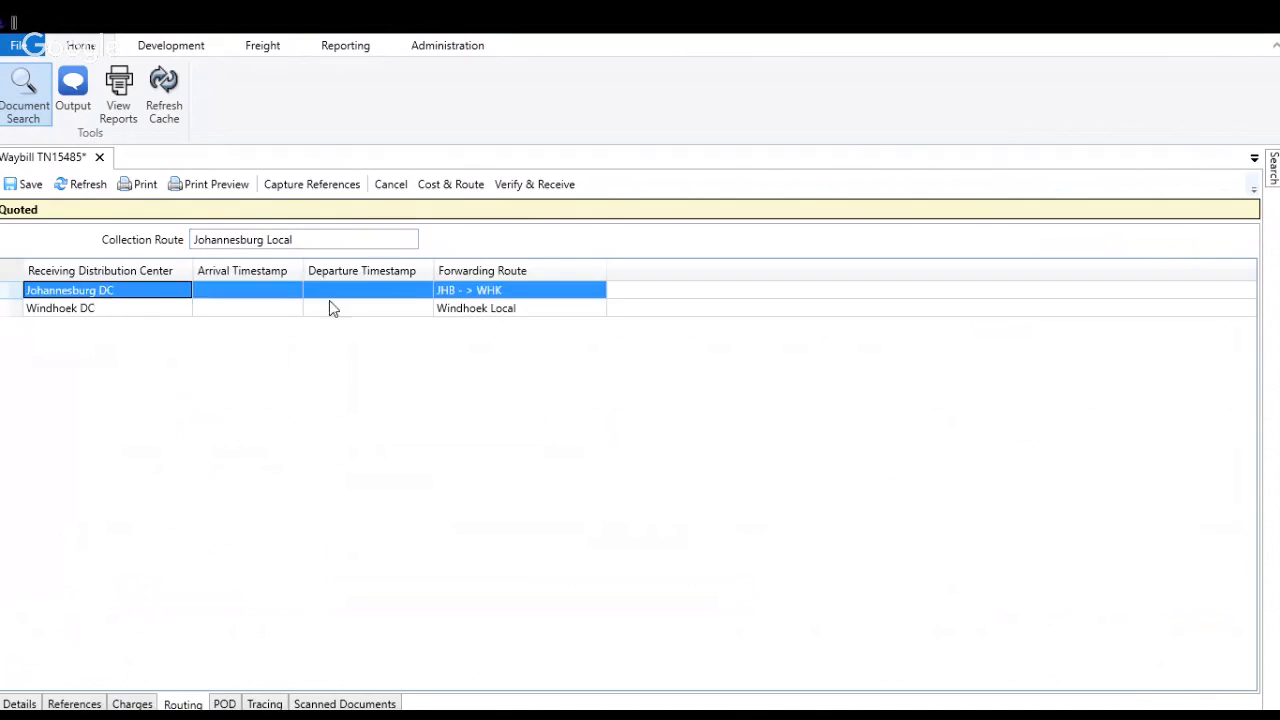
left_click(137, 311)
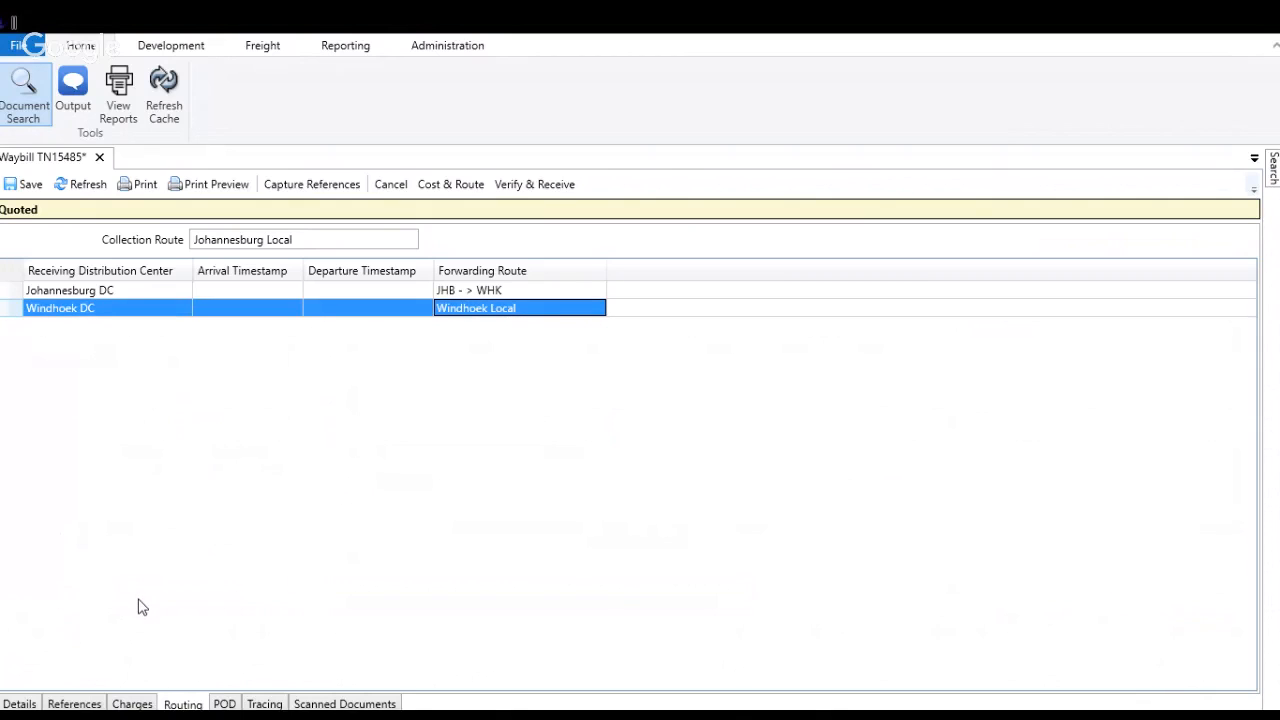
Step: Return to the waybill details, then verify and receive the waybill at a distribution center
left_click(17, 704)
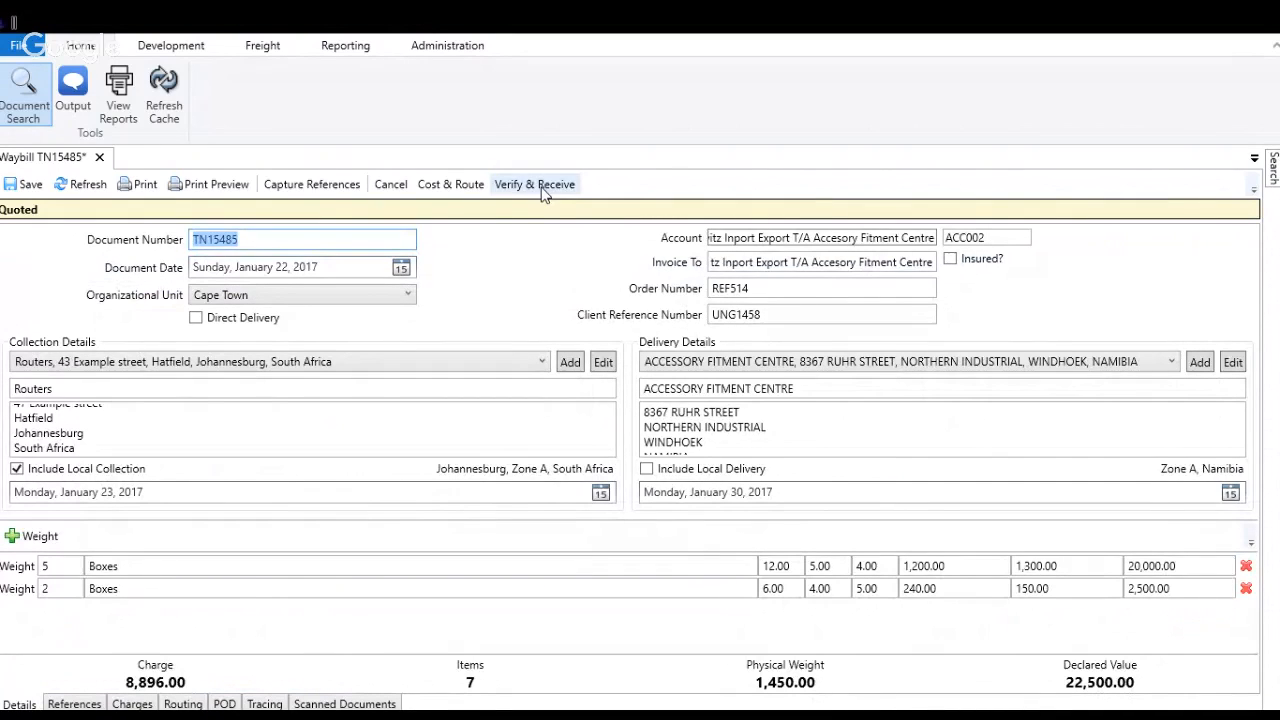
left_click(518, 189)
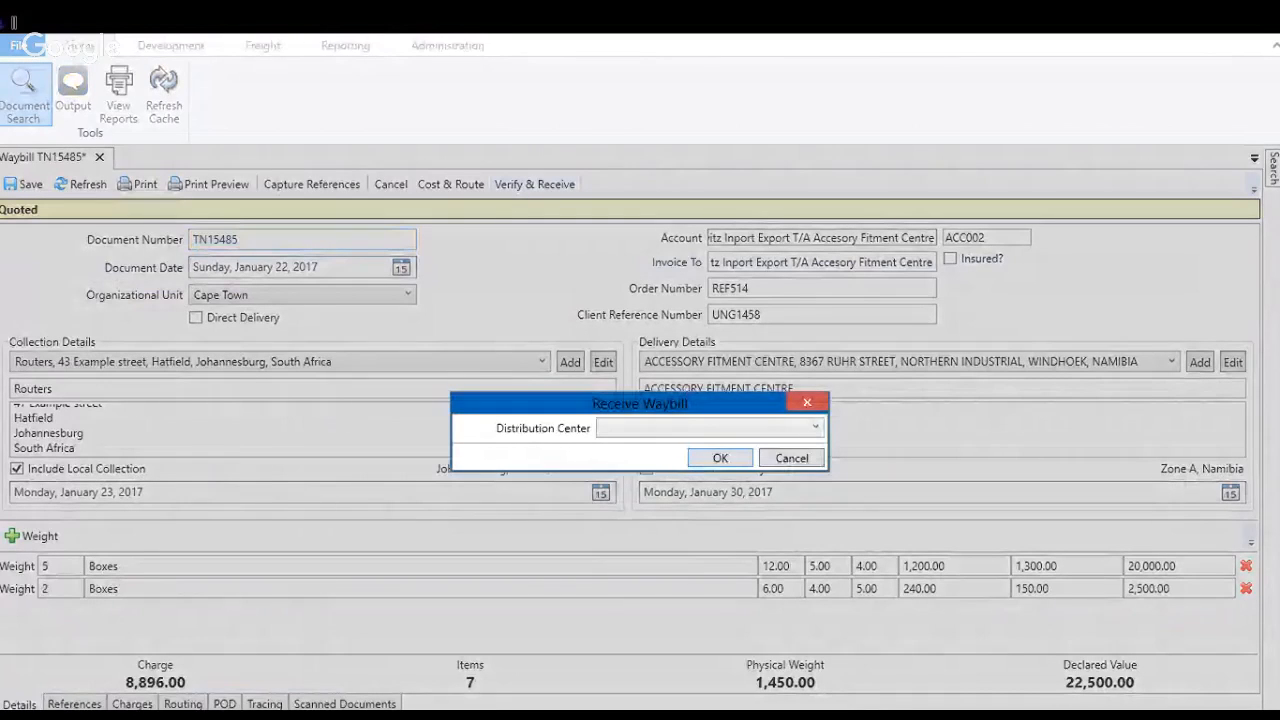
left_click(690, 460)
left_click(739, 463)
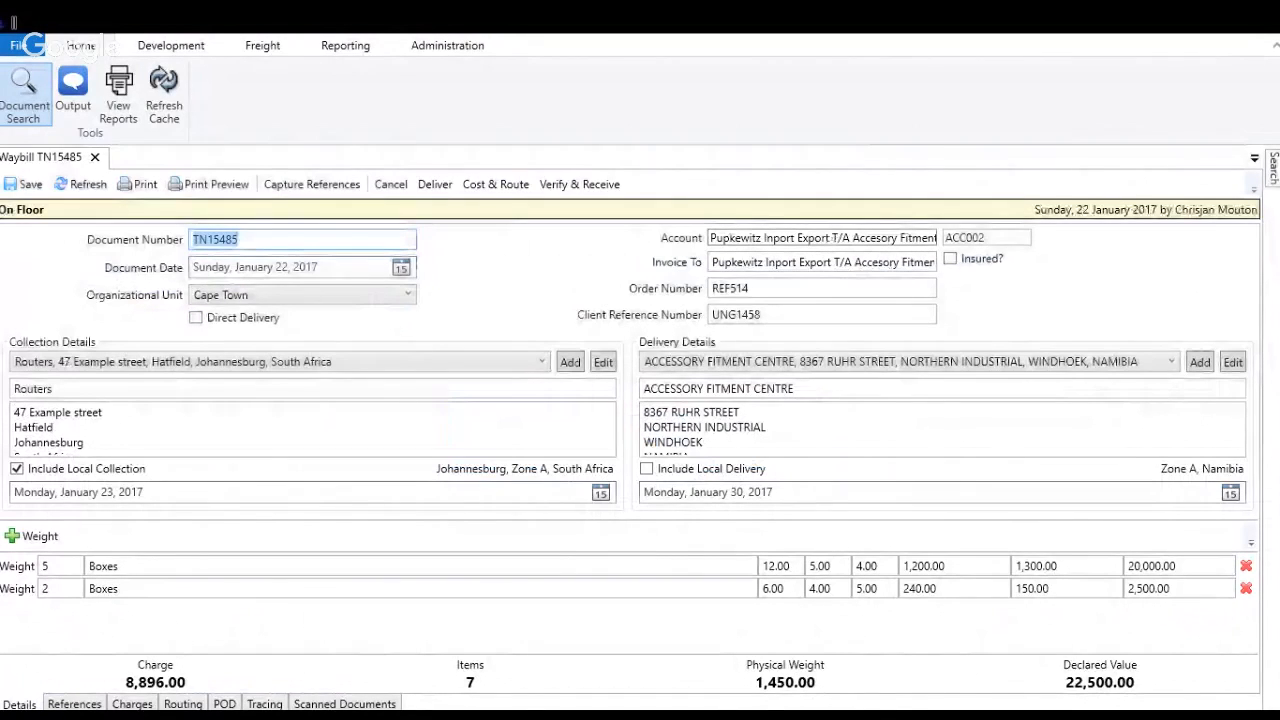
left_click(242, 240)
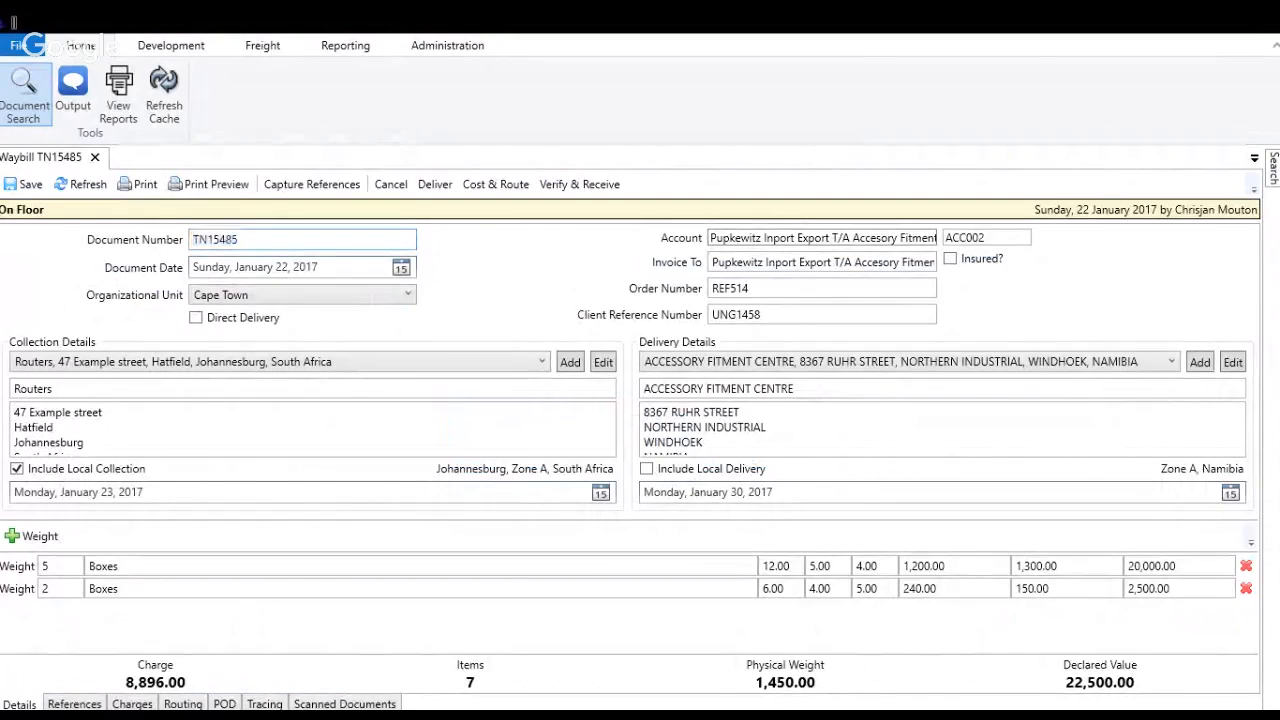
double_click(216, 240)
left_click(242, 240)
mouse_move(383, 642)
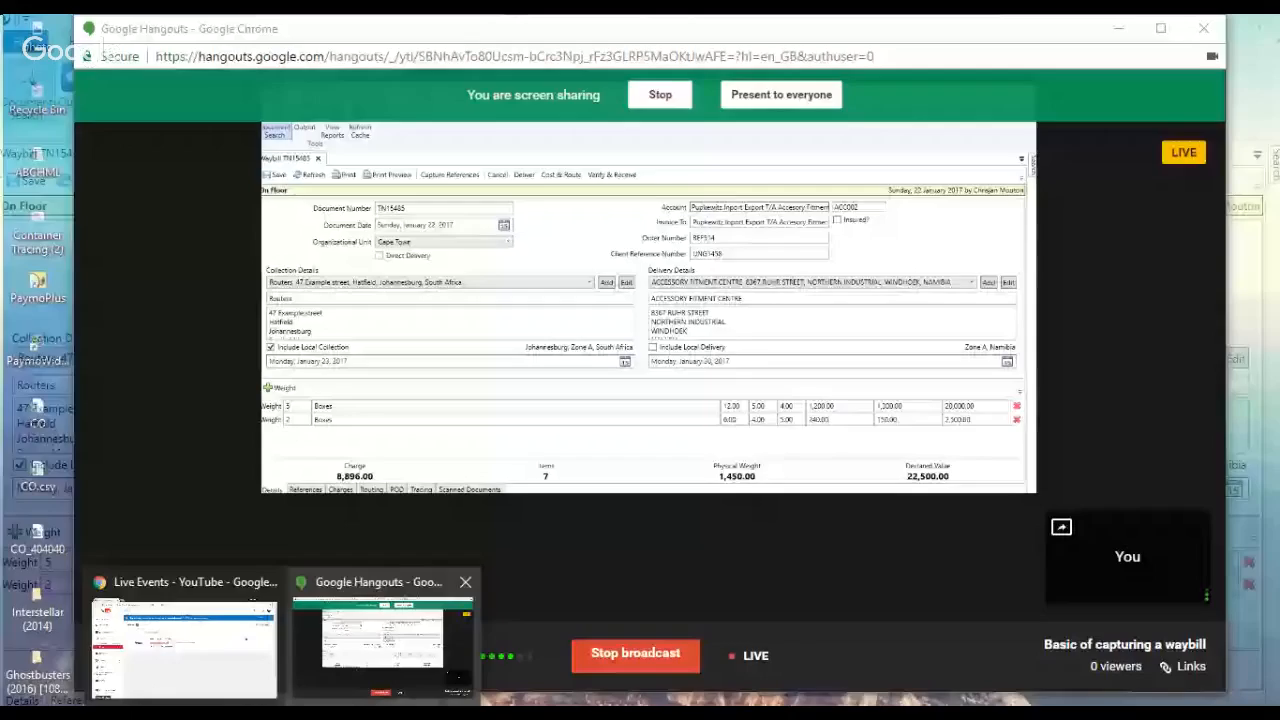